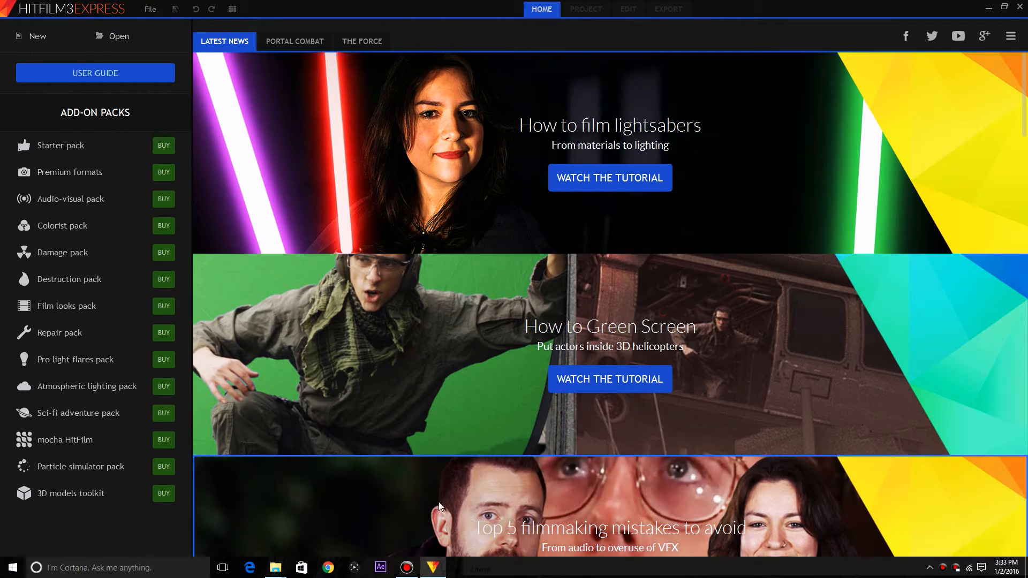
- Create a new project with the 1080p Full HD @ 30 fps template and start compositing
mouse_move(436, 566)
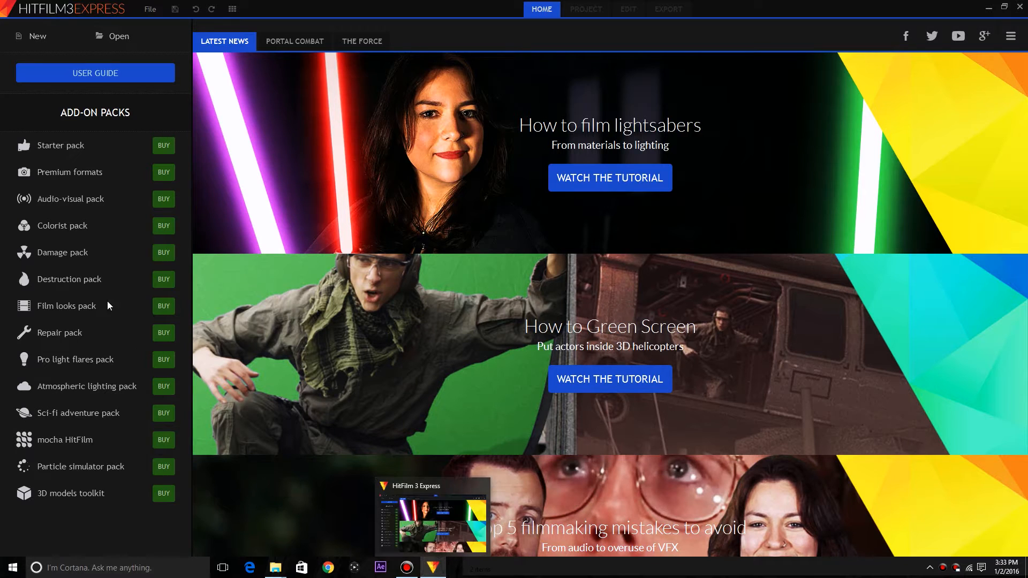
click(29, 34)
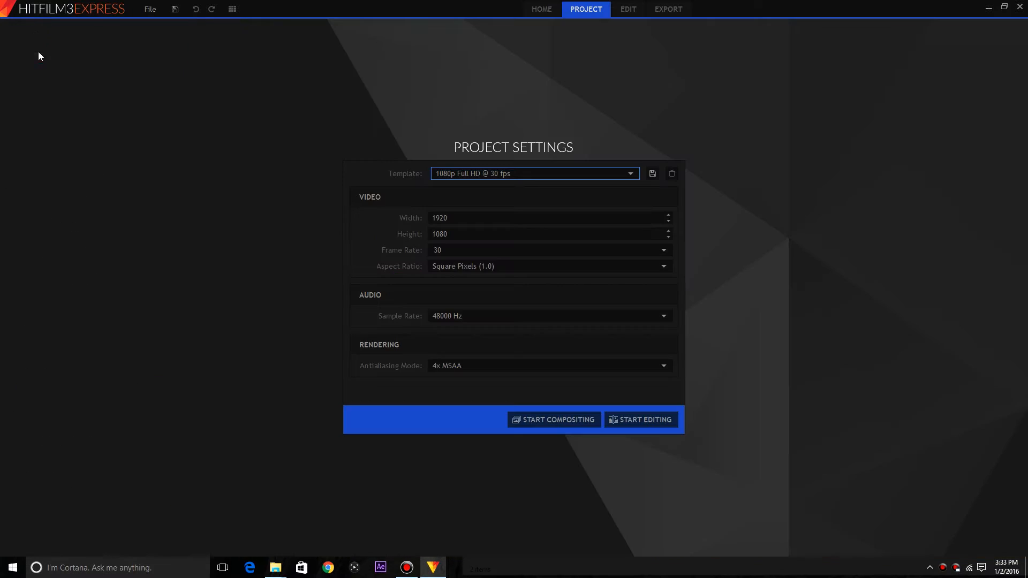
click(488, 171)
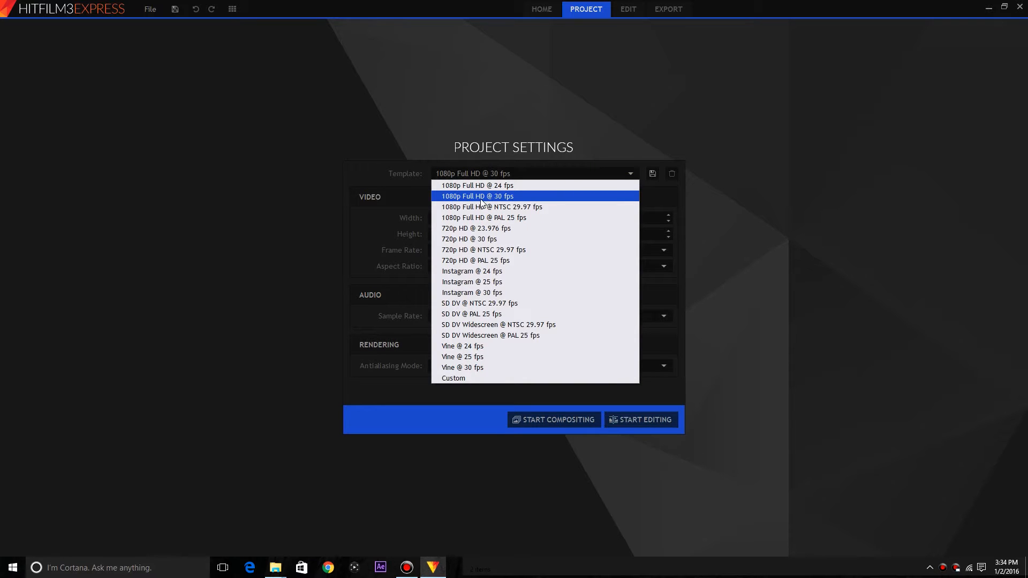
click(508, 197)
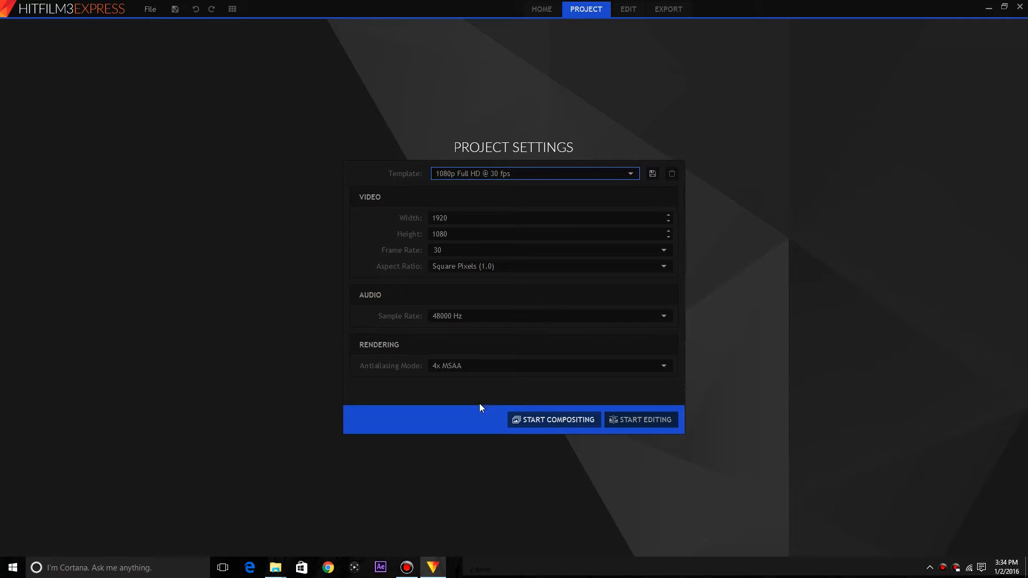
click(525, 422)
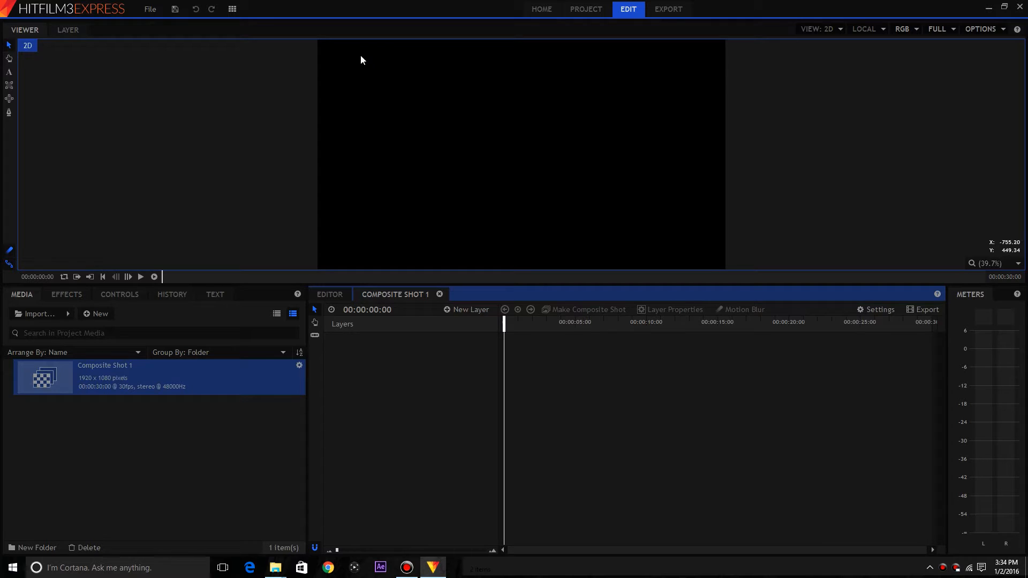
- Import the Tut folder, located in Lead > Tutorial, as an image sequence
click(64, 319)
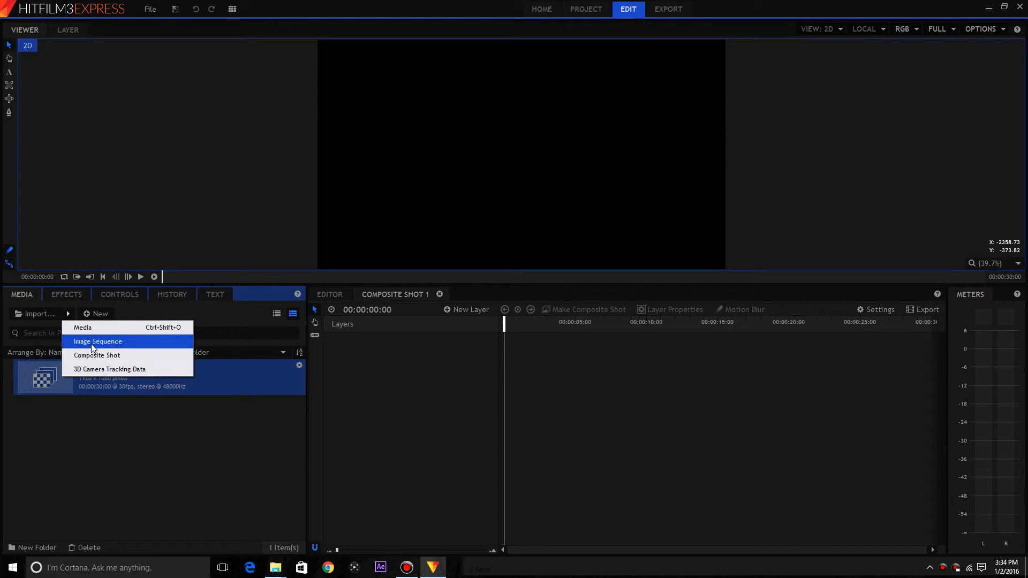
click(92, 340)
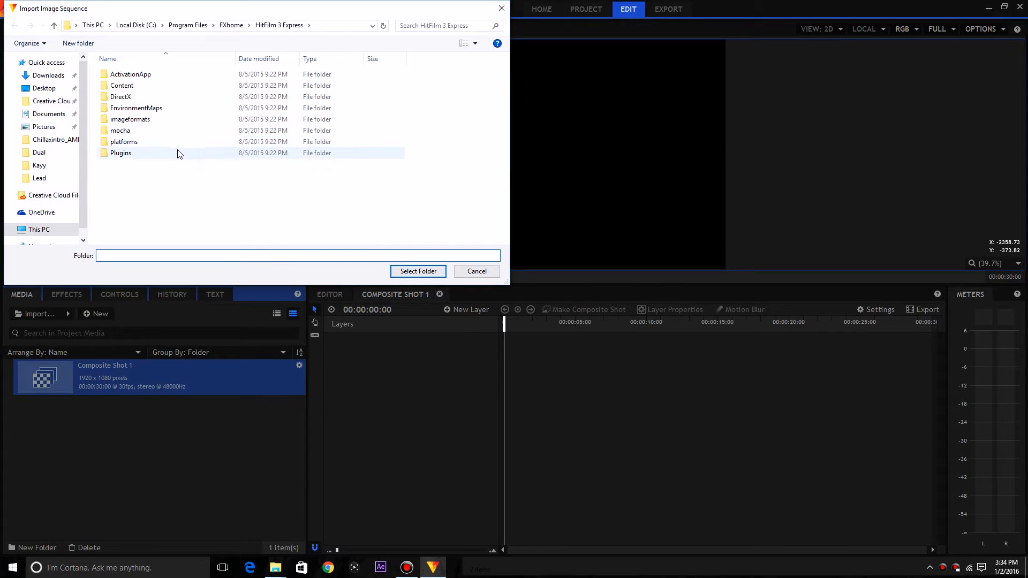
scroll(35, 195, down, 1)
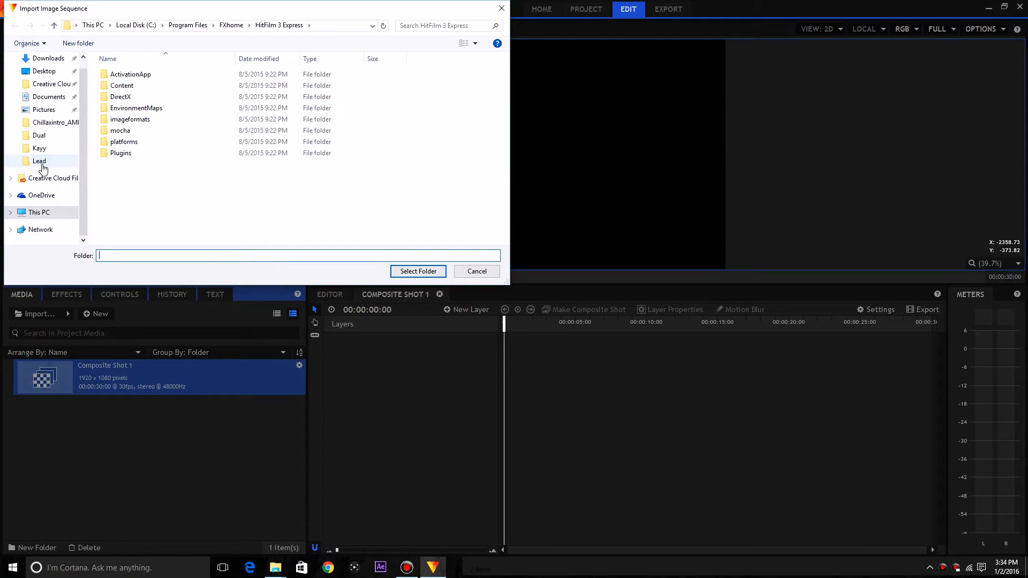
click(39, 161)
double_click(134, 119)
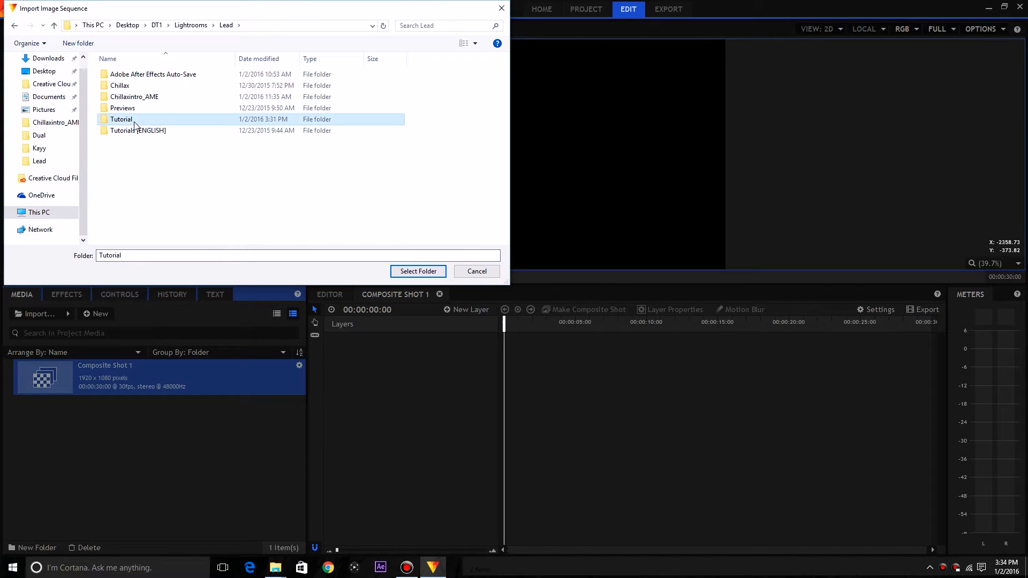
double_click(138, 76)
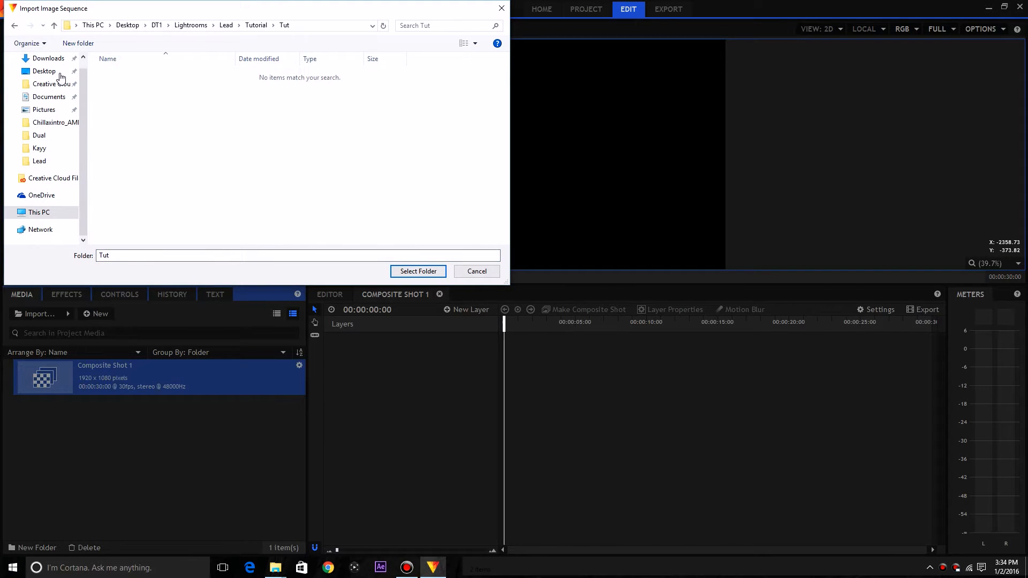
click(15, 25)
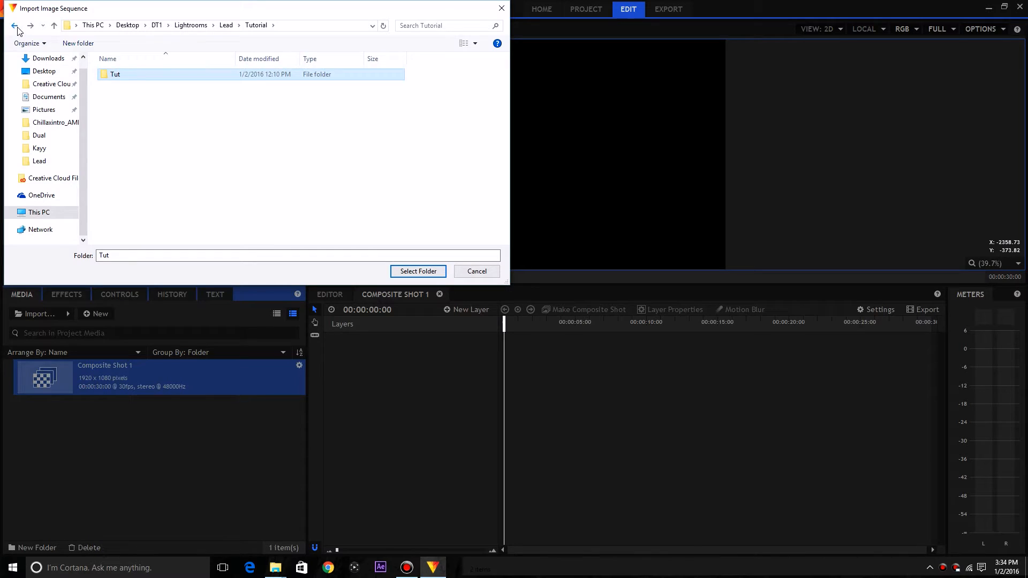
click(15, 26)
double_click(128, 91)
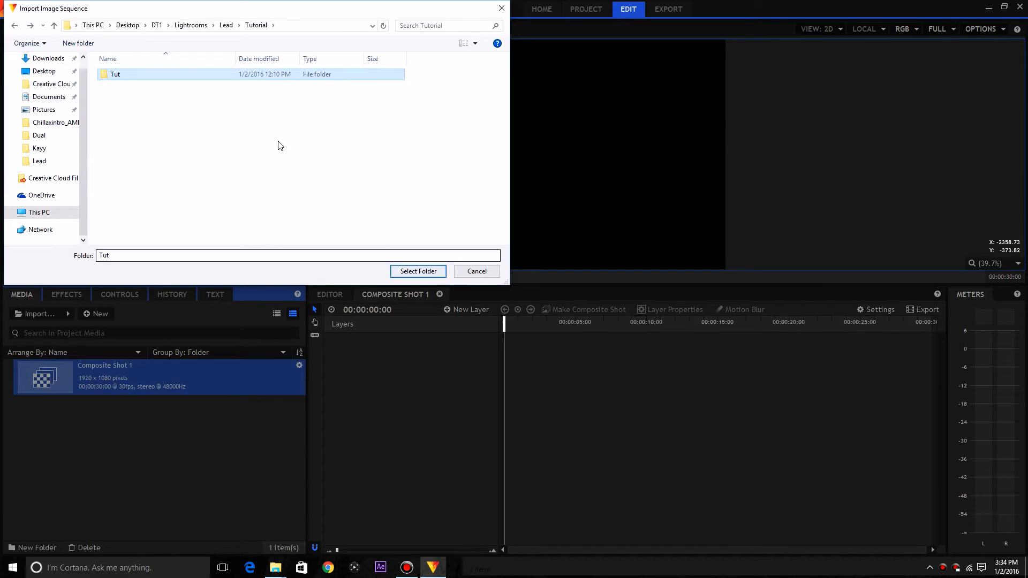
double_click(240, 77)
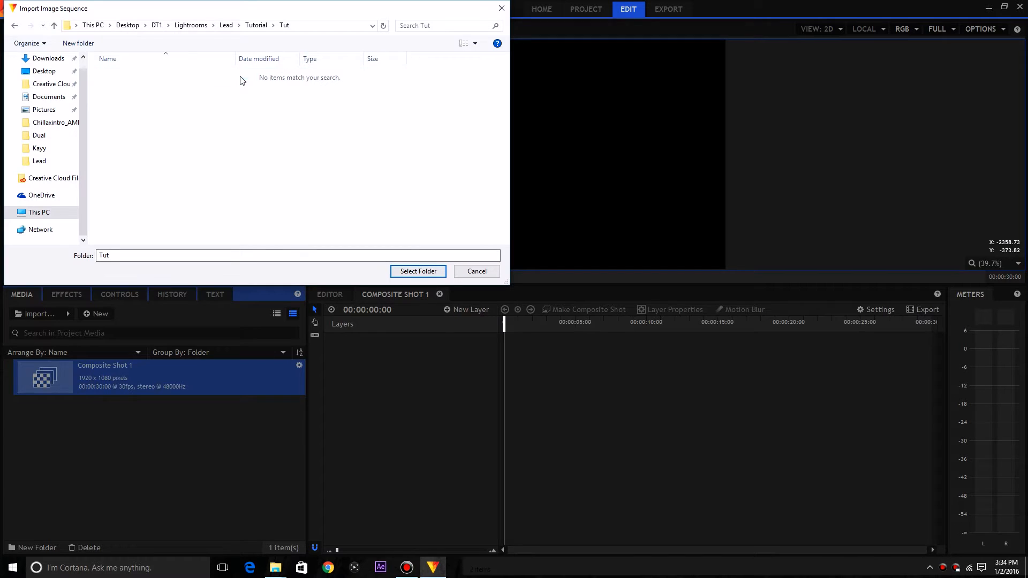
click(15, 27)
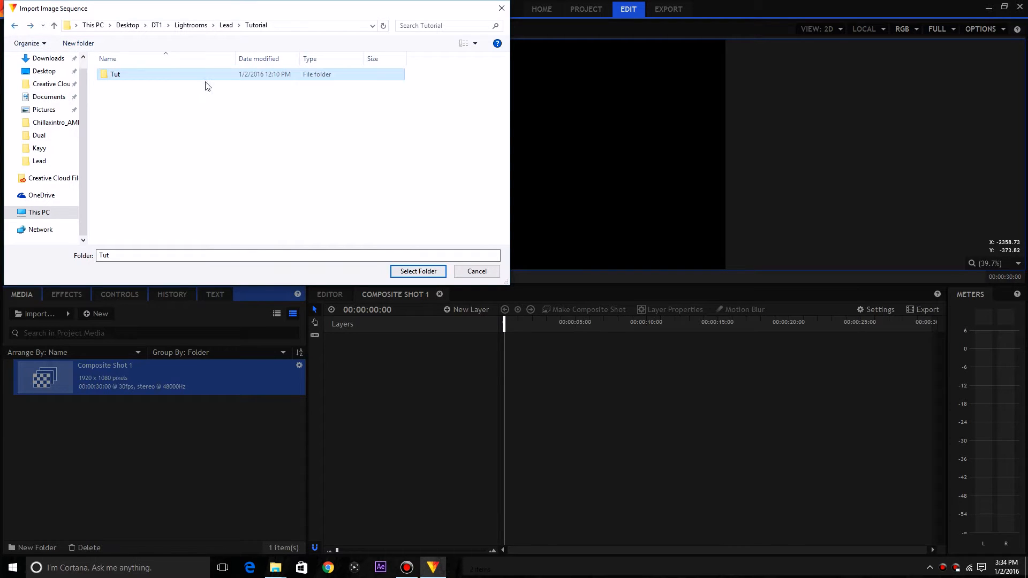
click(426, 271)
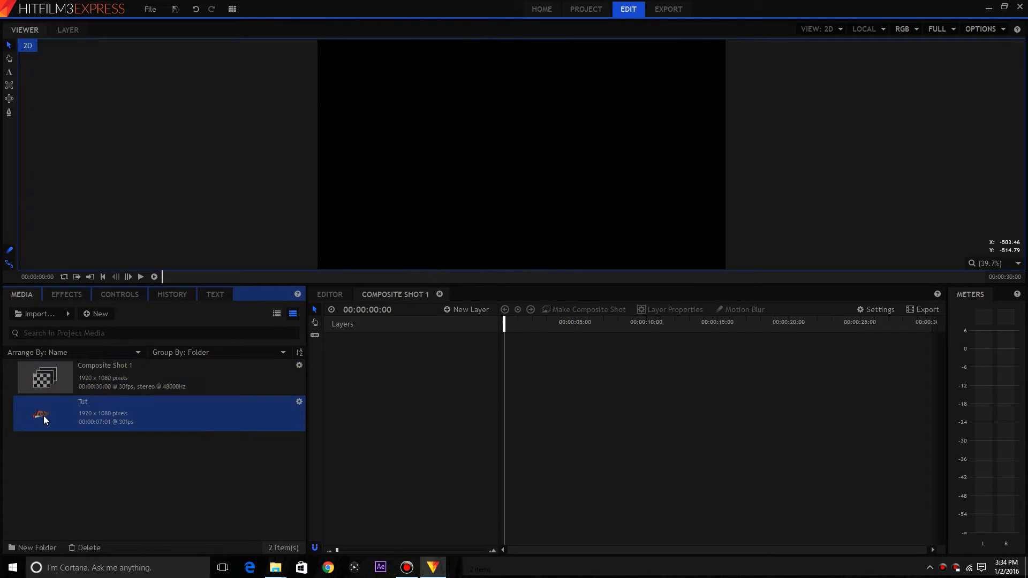
- Add the Tut image sequence to Composite Shot 1 as a layer
drag(43, 414, 420, 357)
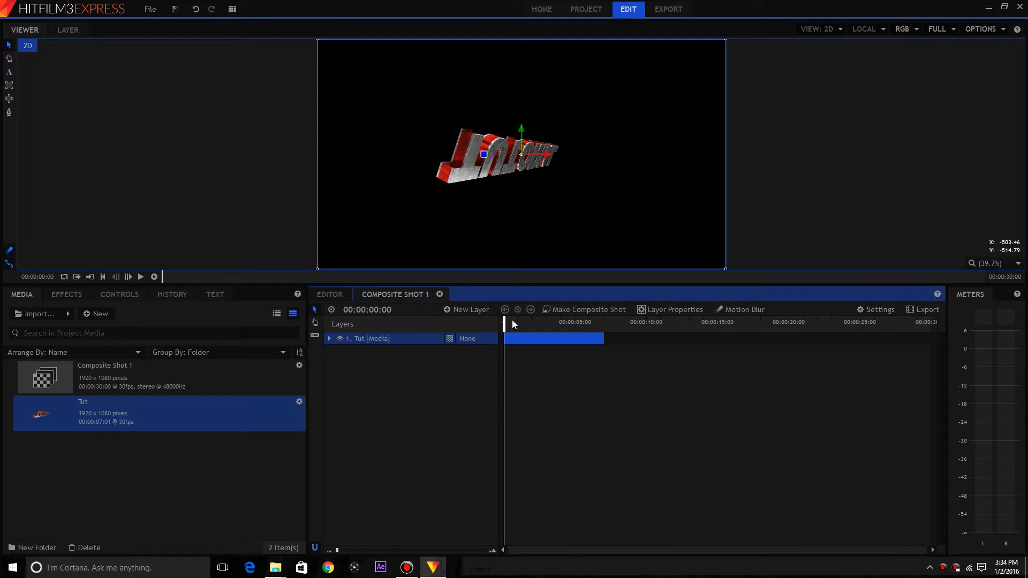
mouse_move(501, 318)
mouse_down()
mouse_move(573, 321)
mouse_move(497, 325)
mouse_up()
right_click(88, 451)
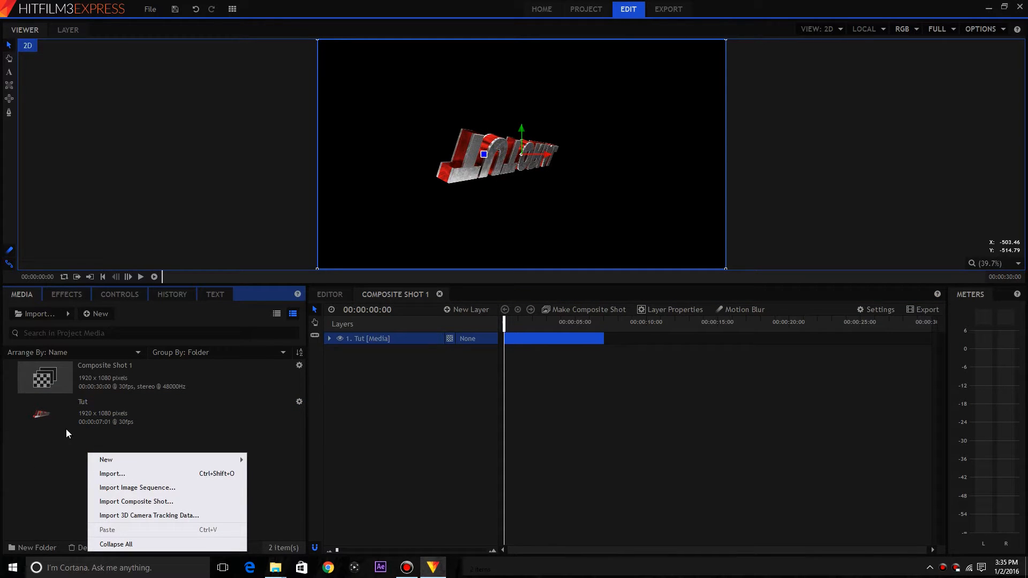
mouse_move(111, 462)
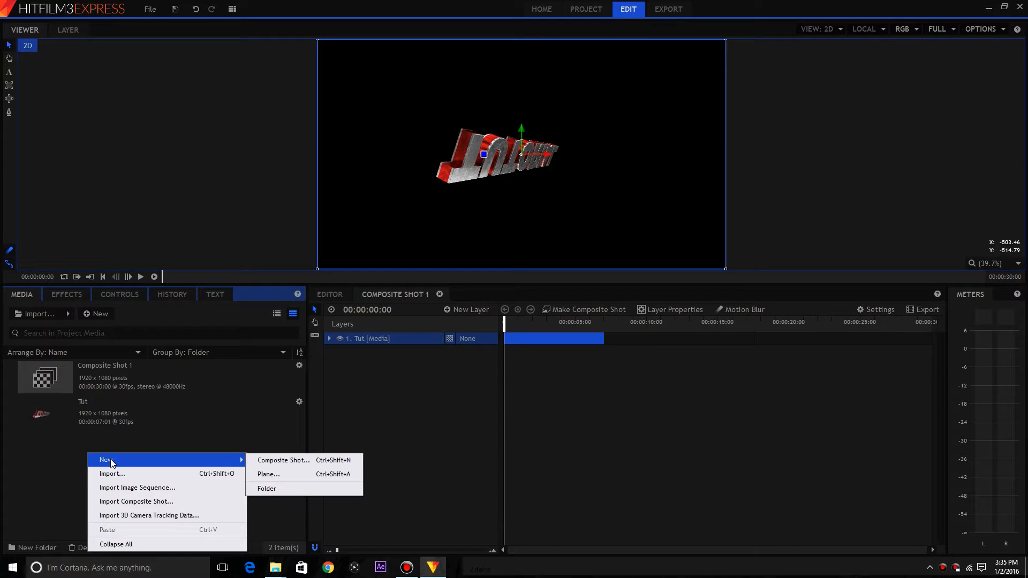
click(59, 449)
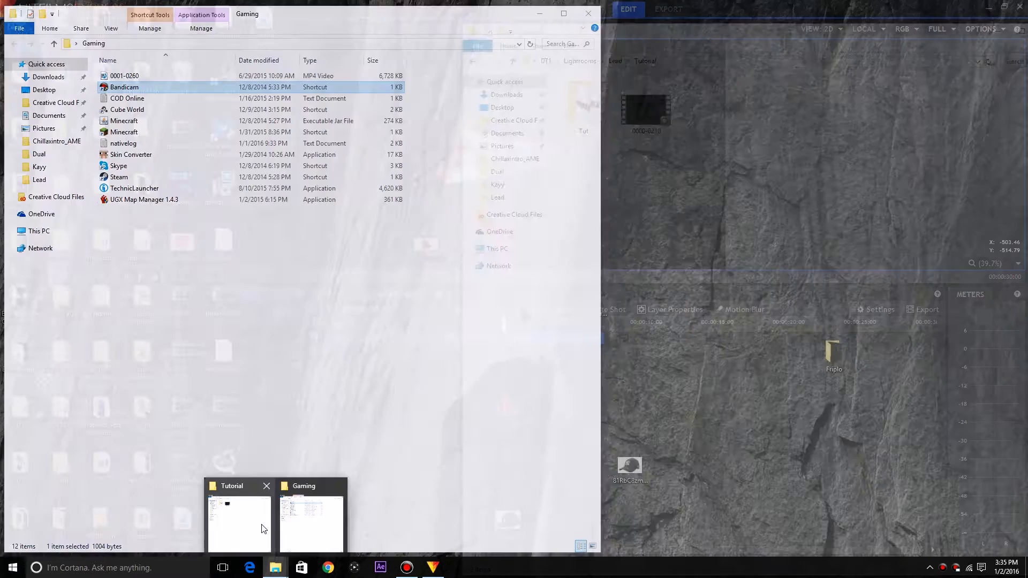
- Import the 0000-0210 video from the Tutorial folder and place it beneath the Tut layer in Composite Shot 1
click(238, 520)
drag(646, 110, 106, 503)
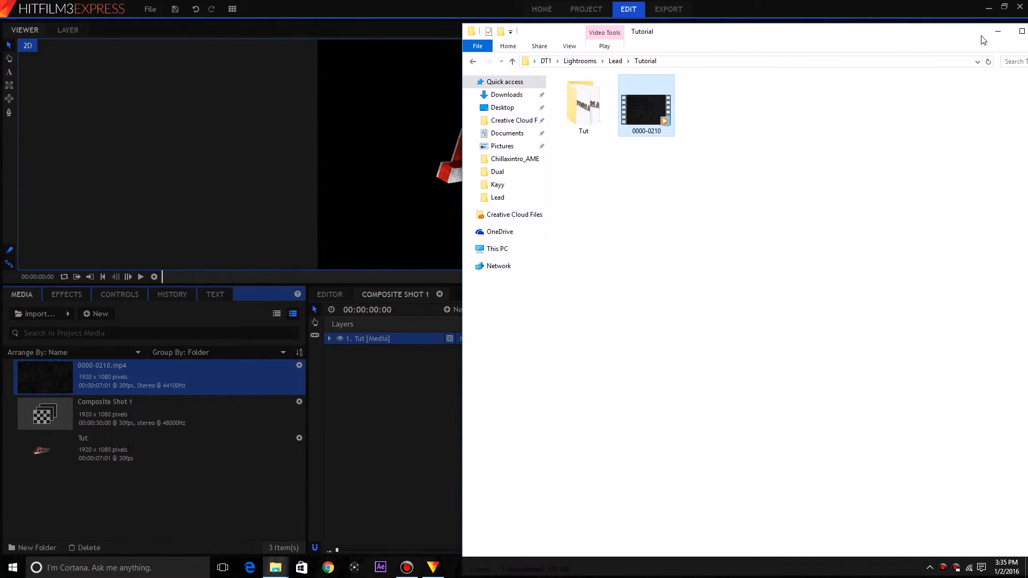
click(997, 31)
drag(134, 384, 481, 408)
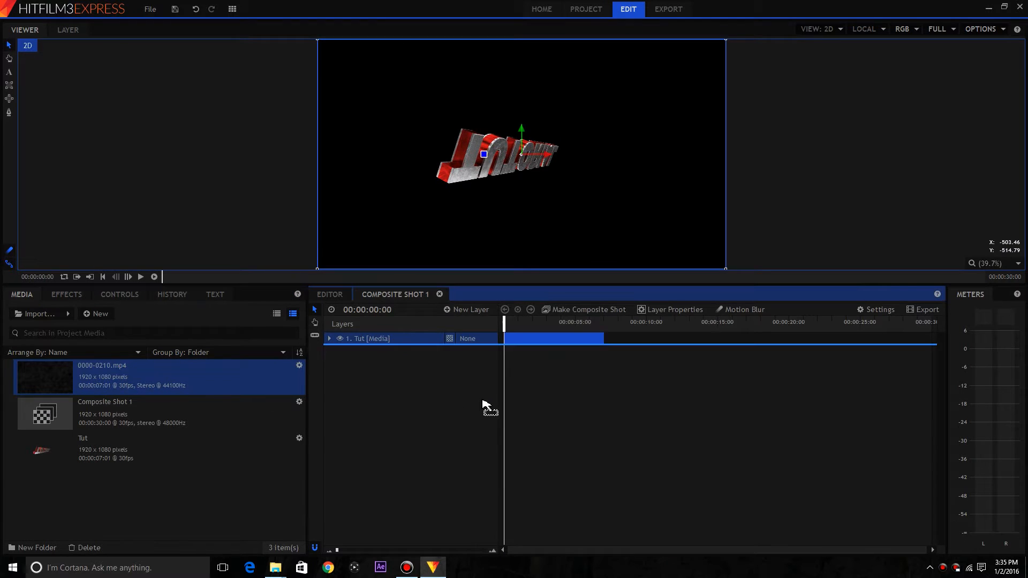
- Play back the composite shot to preview the Tut text animation over the background video
mouse_move(504, 324)
mouse_down()
mouse_move(623, 327)
mouse_move(504, 324)
mouse_up()
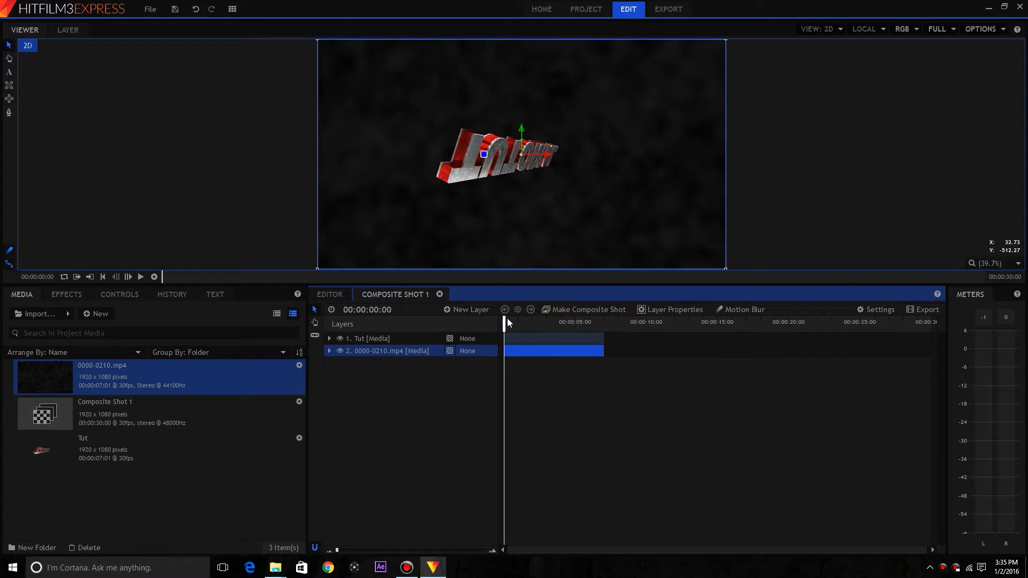
click(140, 276)
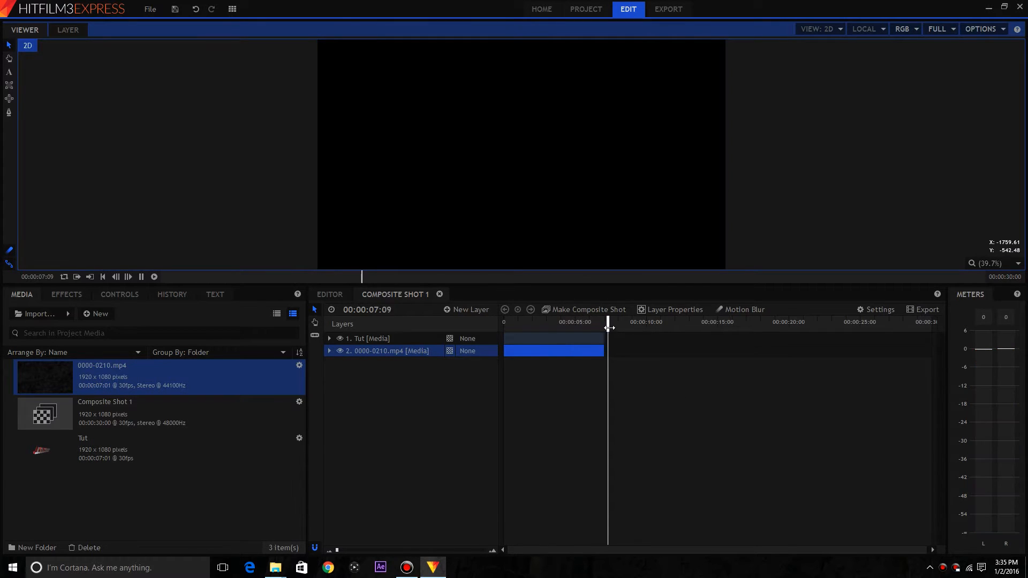
drag(608, 327, 570, 324)
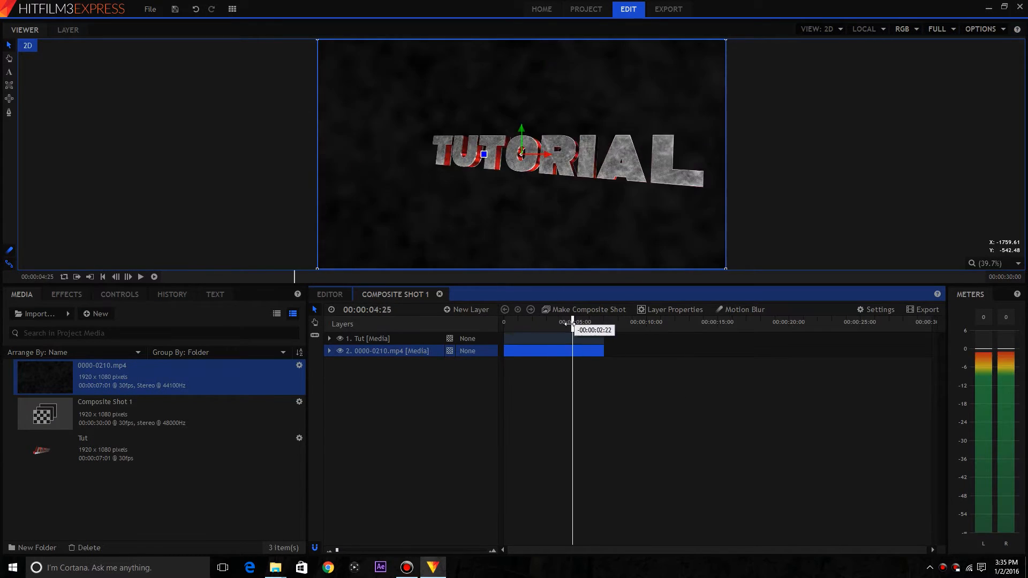
click(140, 277)
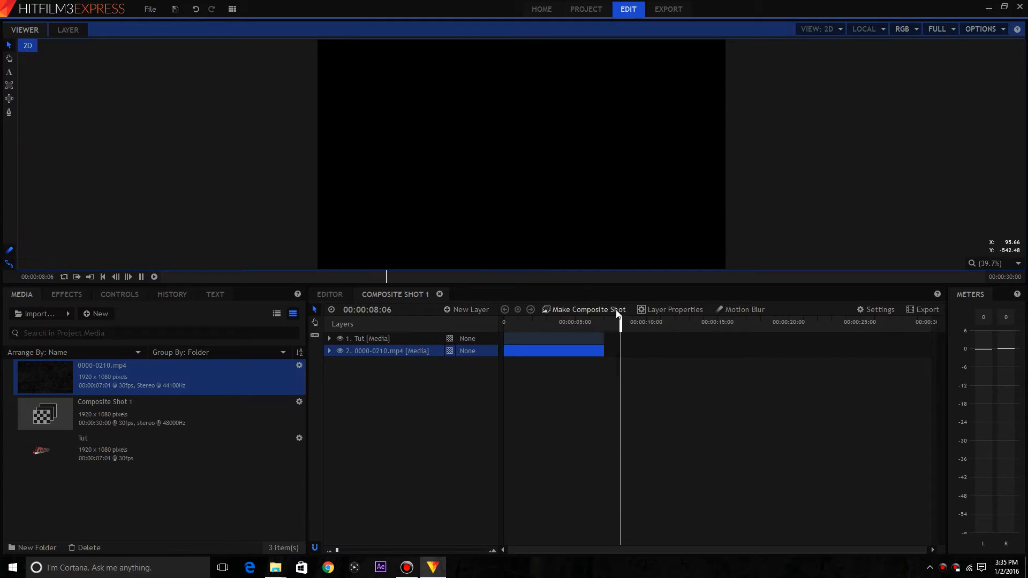
click(632, 326)
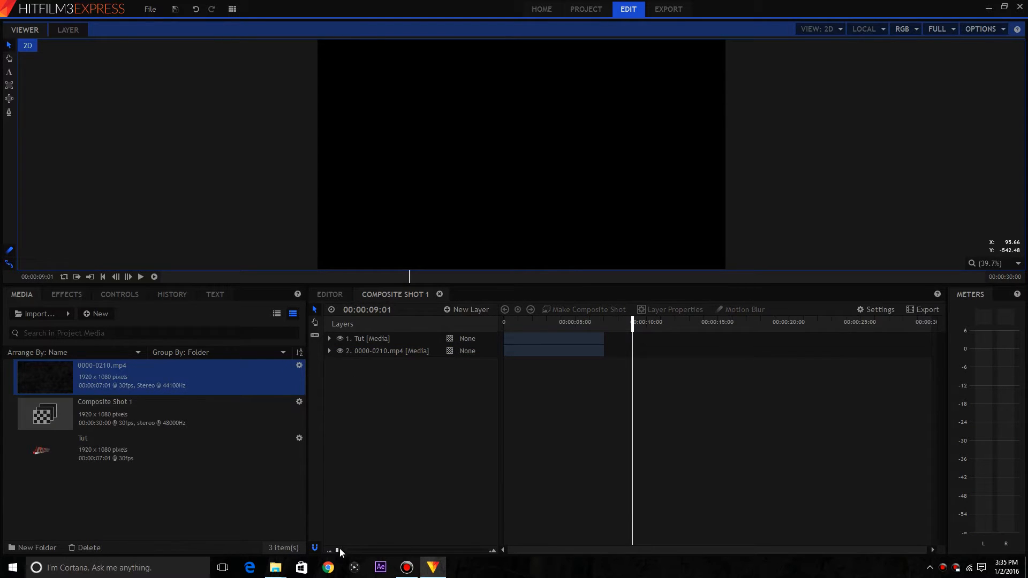
- Scrub through the opening second of the composite shot and return the playhead to the start
drag(338, 553, 361, 551)
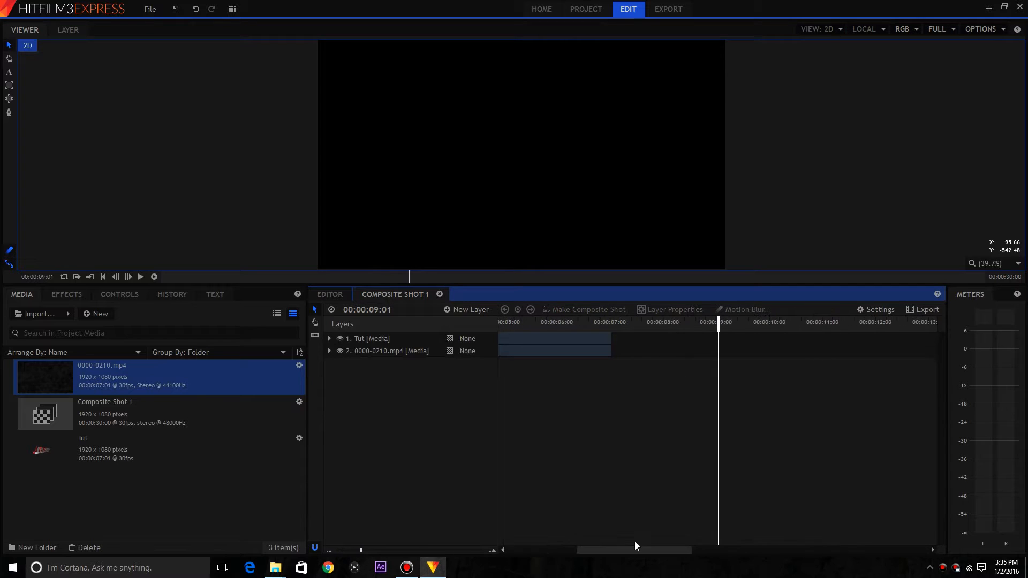
drag(622, 550, 544, 546)
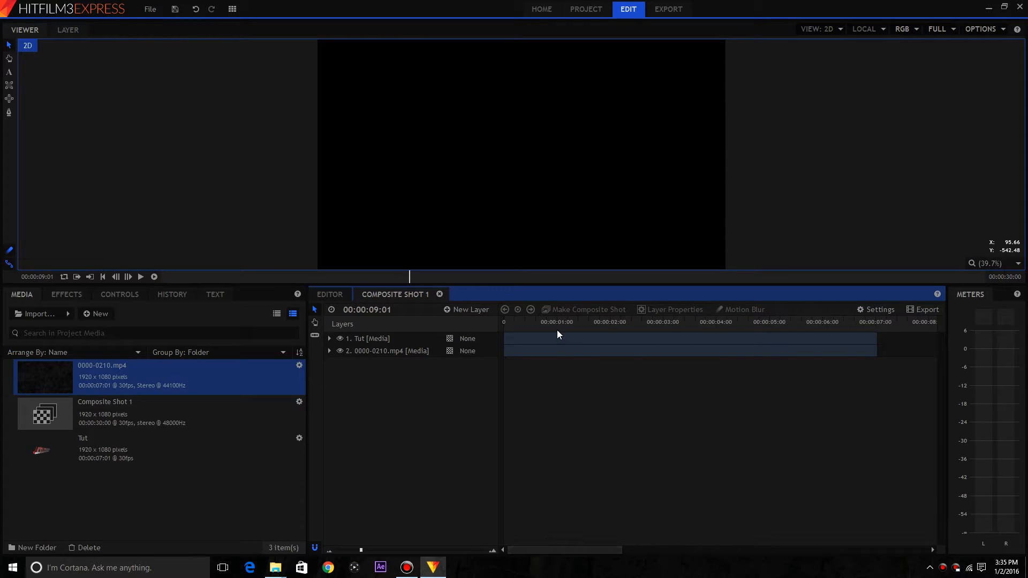
click(550, 317)
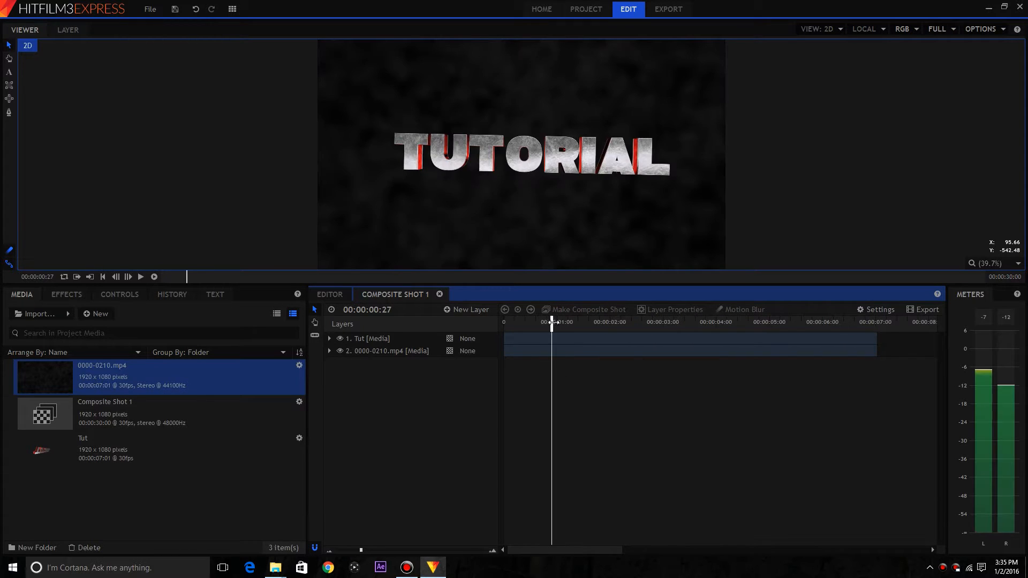
drag(553, 322, 439, 322)
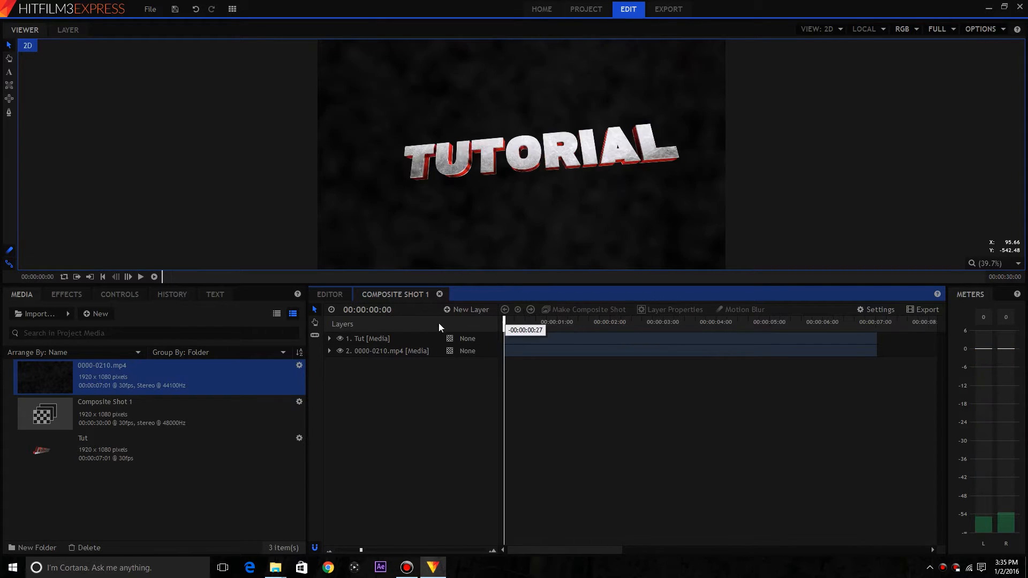
- Inspect the audio level property of the 0000-0210.mp4 layer and scrub the first two seconds to check its sound
click(329, 350)
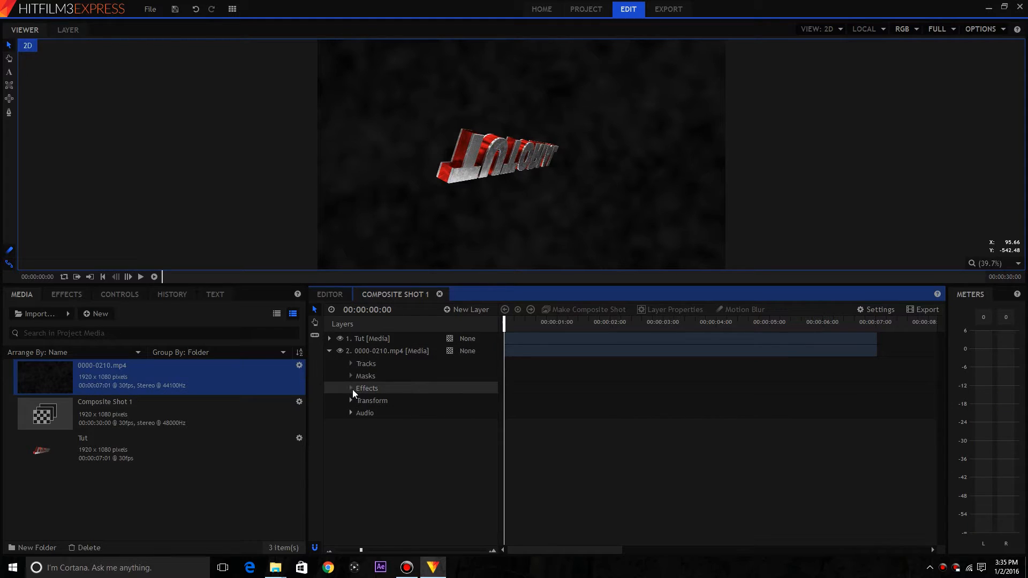
click(350, 414)
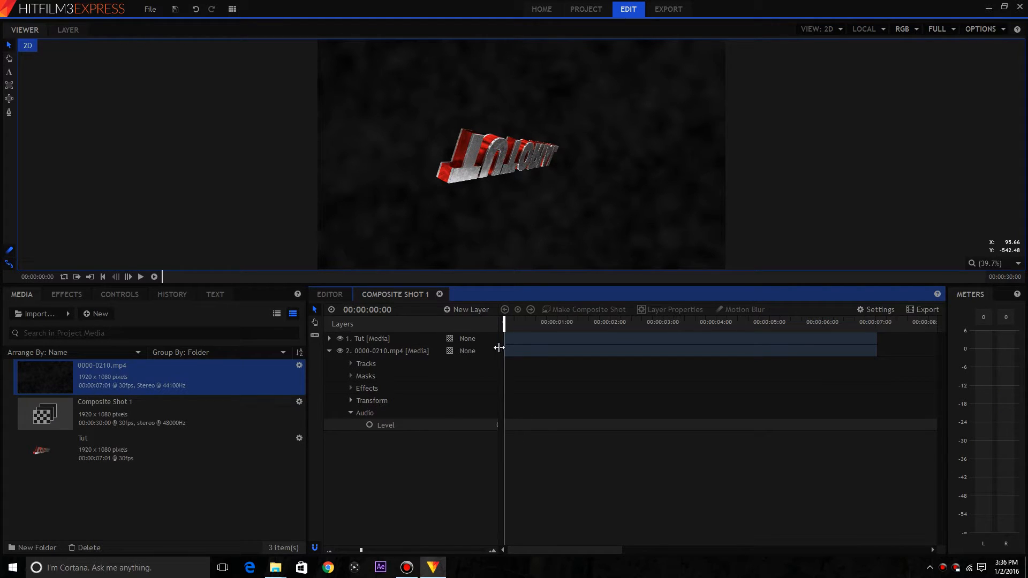
drag(506, 326, 609, 330)
click(329, 350)
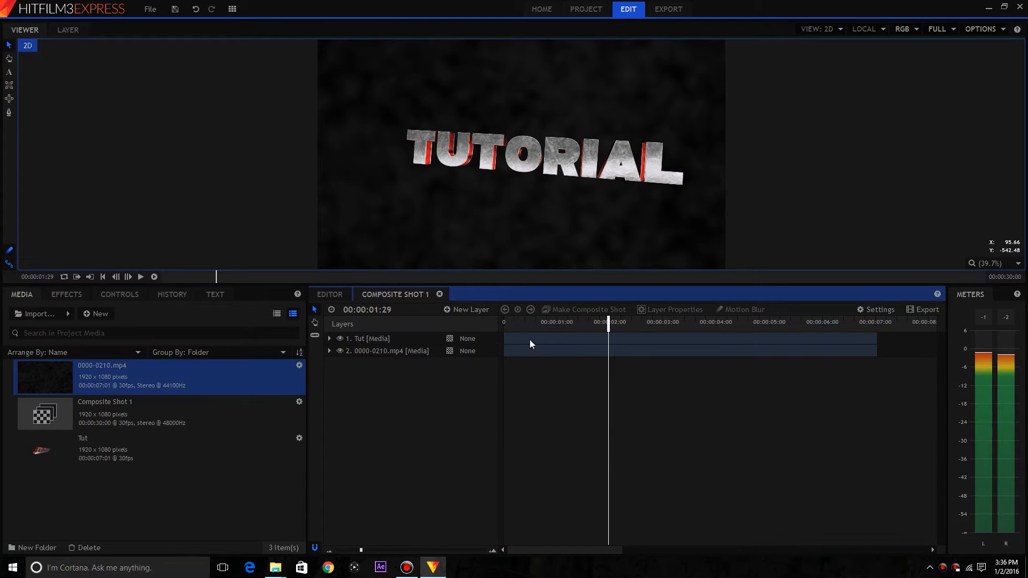
drag(612, 325, 504, 327)
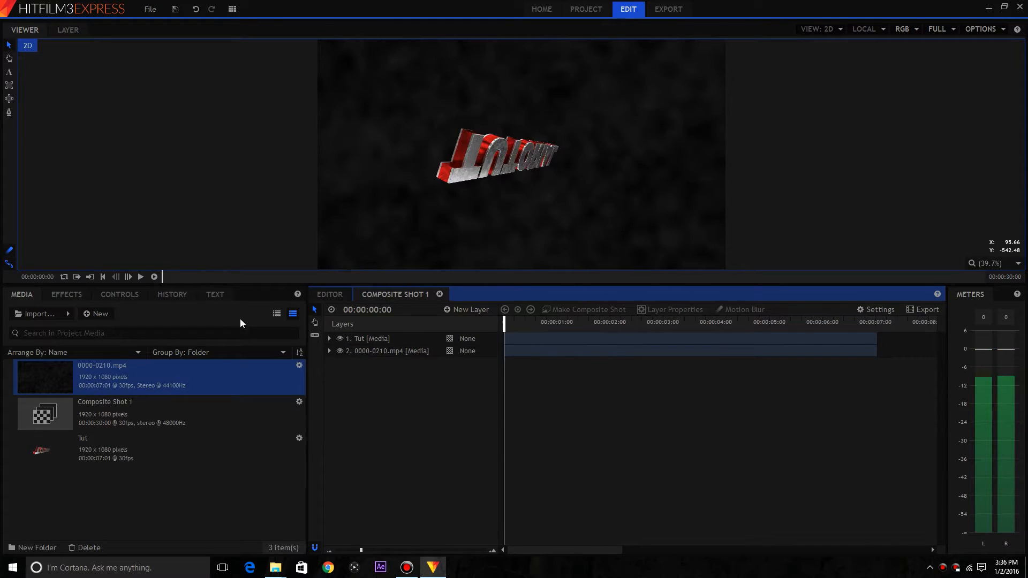
- Place the 0000-0210.mp4 clip at the start of the editor timeline and enlarge its audio waveform
click(333, 296)
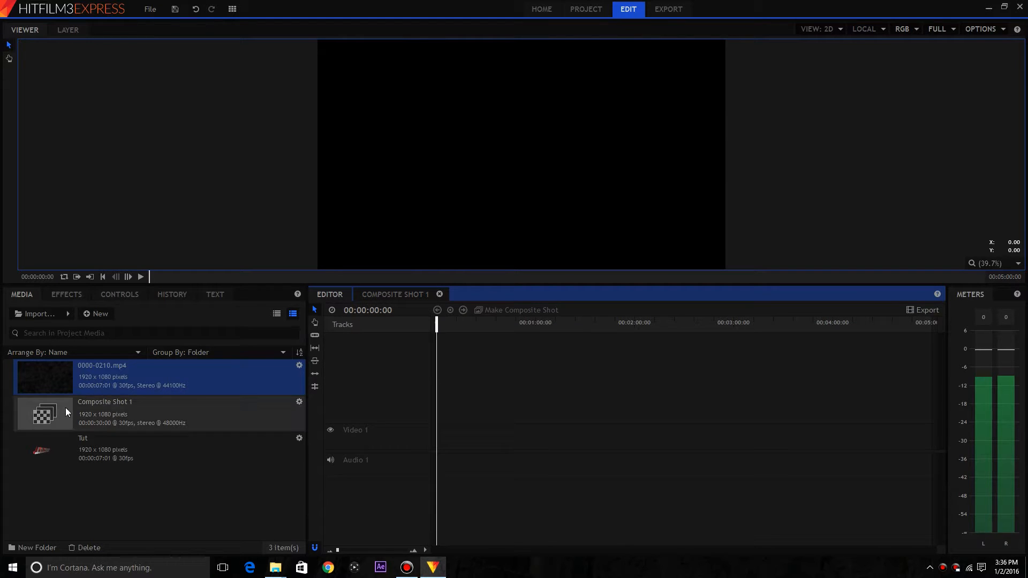
drag(102, 373, 443, 442)
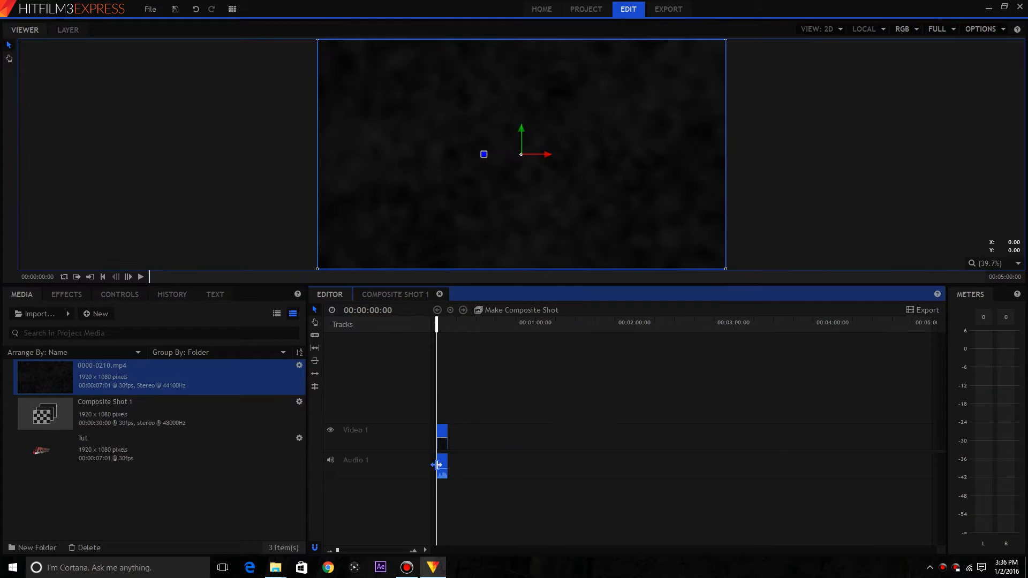
drag(337, 550, 370, 550)
drag(595, 499, 559, 501)
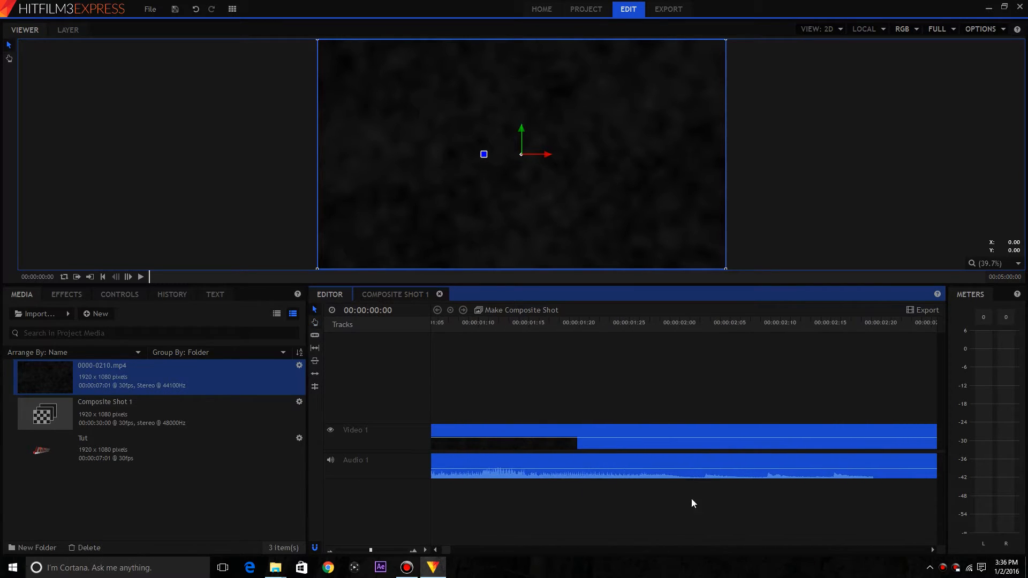
- Examine the audio waveform for the beats in the editor timeline and place the playhead at 00:00:02:02
drag(711, 504, 479, 495)
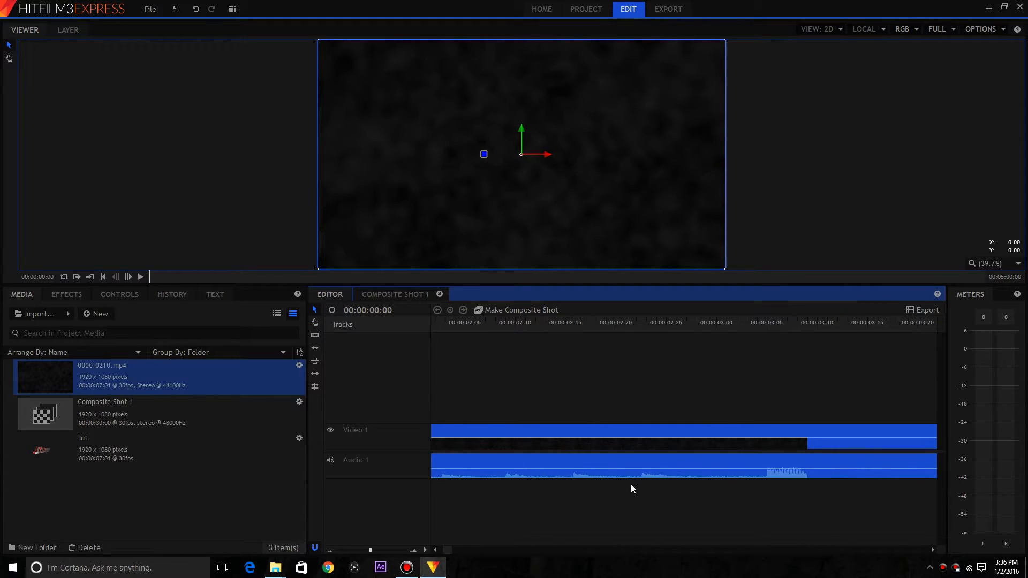
drag(644, 499, 830, 516)
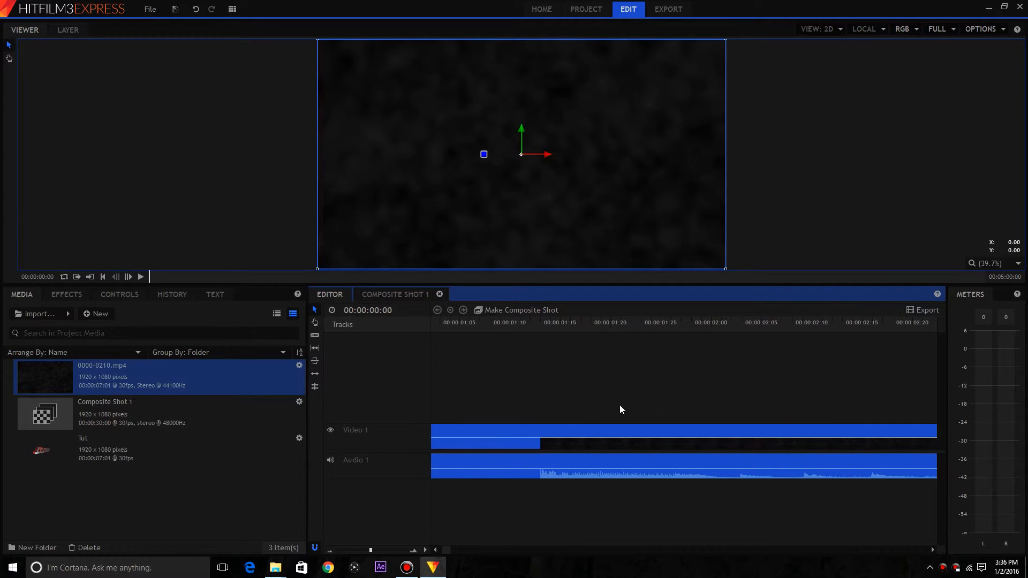
key(h)
drag(546, 397, 620, 397)
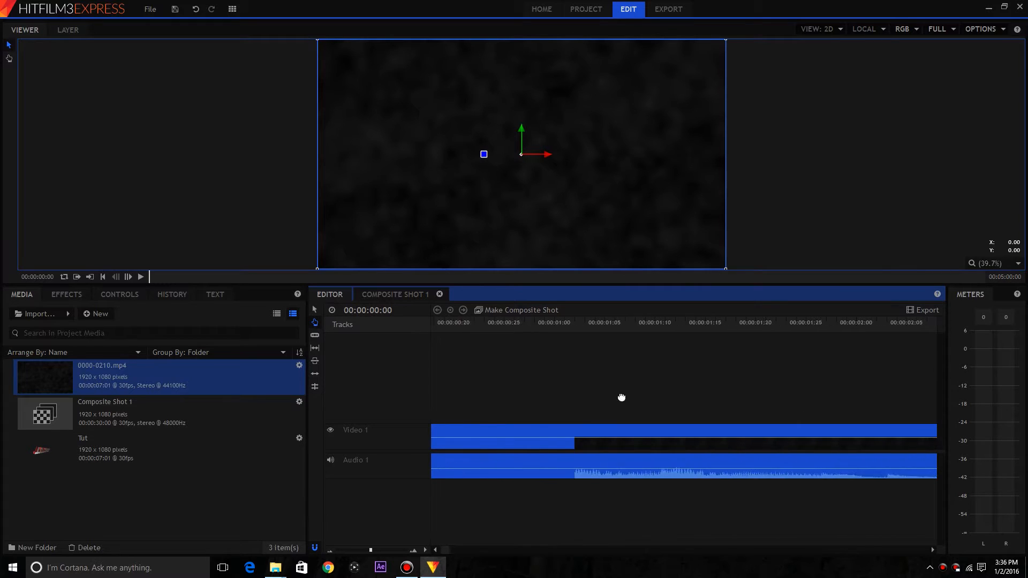
key(v)
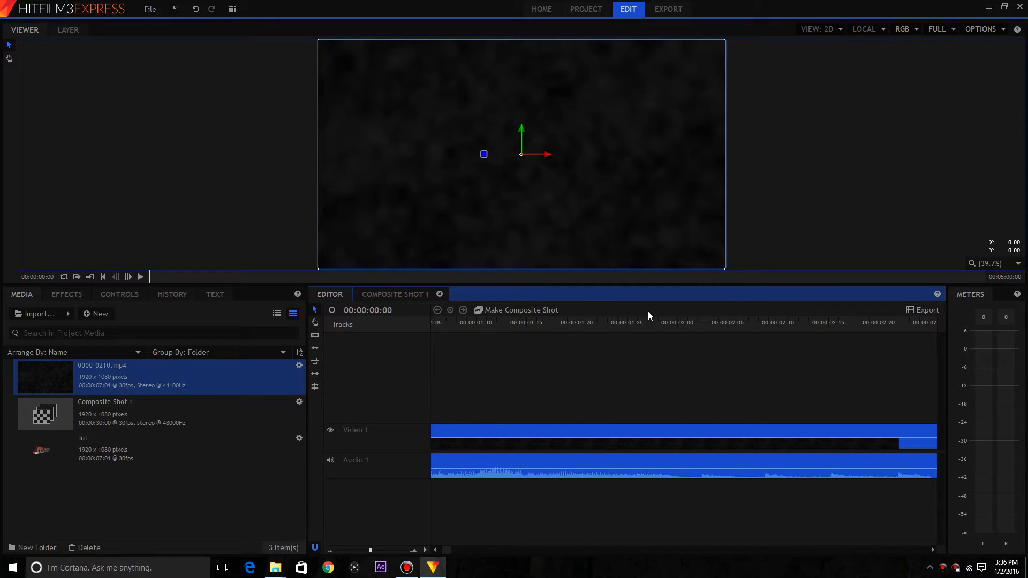
drag(656, 321, 698, 333)
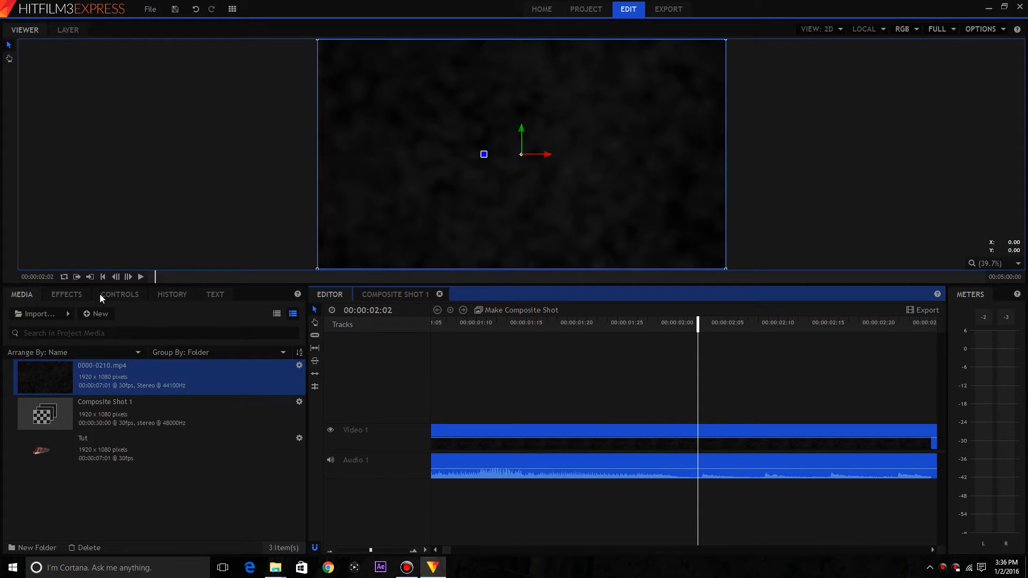
- Move the Composite Shot 1 playhead to 00:00:02:02 and reveal the Tut layer's transform properties
click(405, 293)
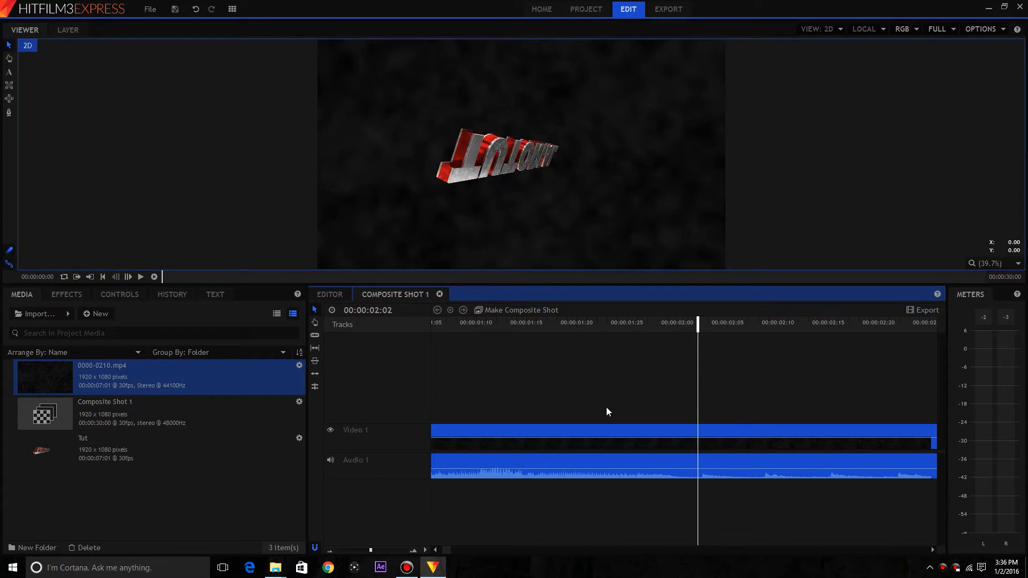
drag(504, 322, 613, 342)
right_click(444, 411)
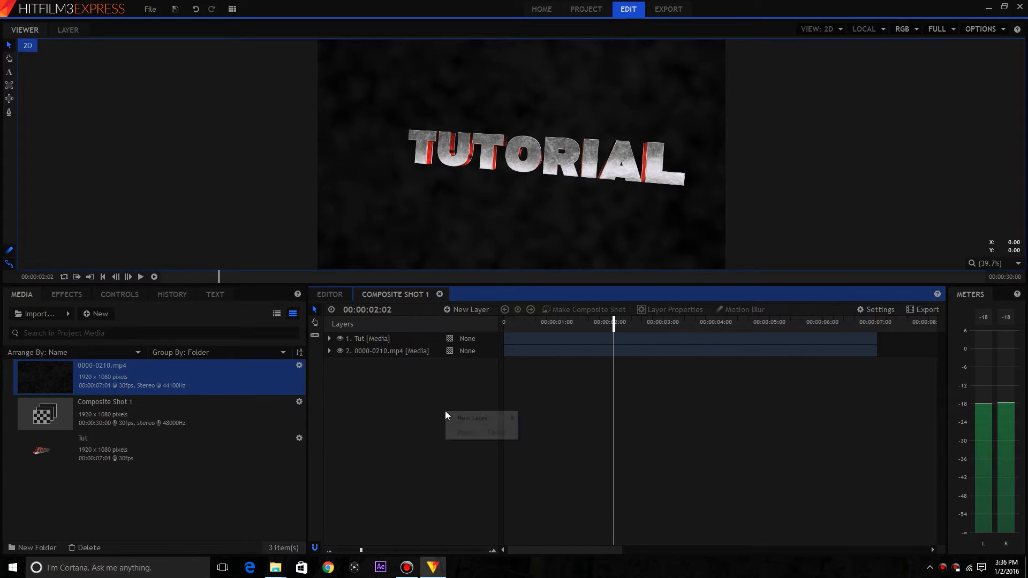
mouse_move(477, 418)
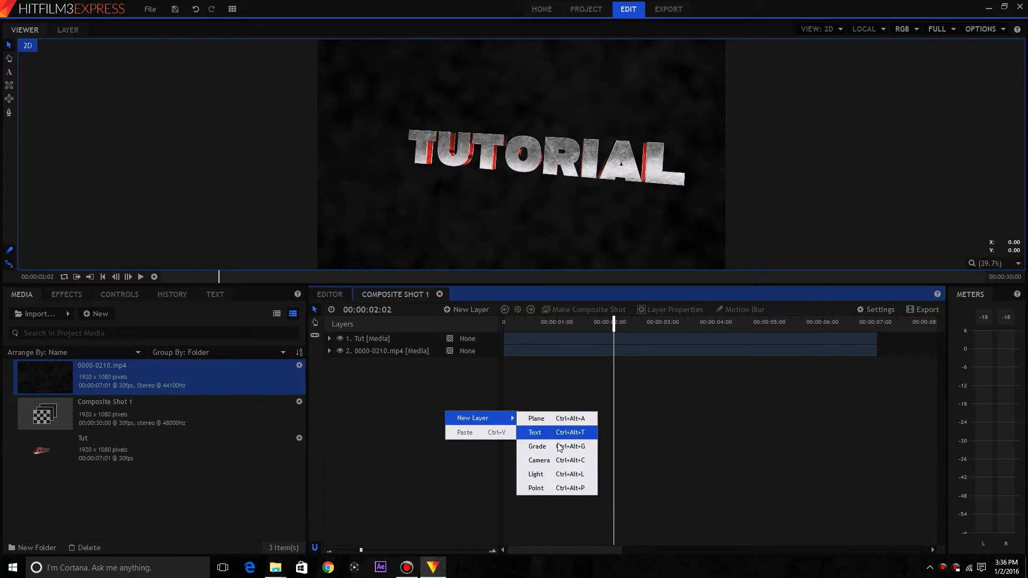
click(347, 368)
click(382, 342)
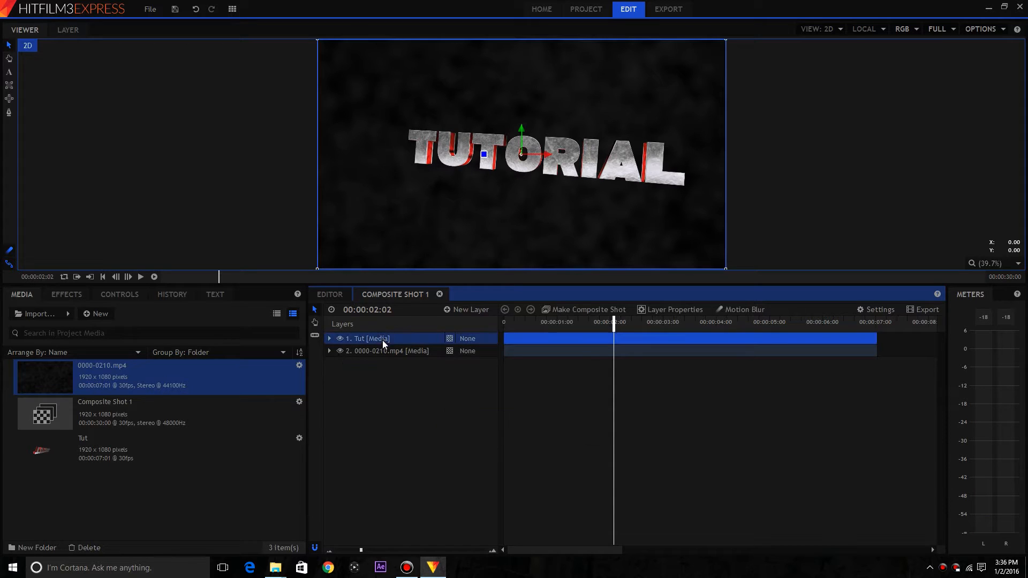
click(330, 339)
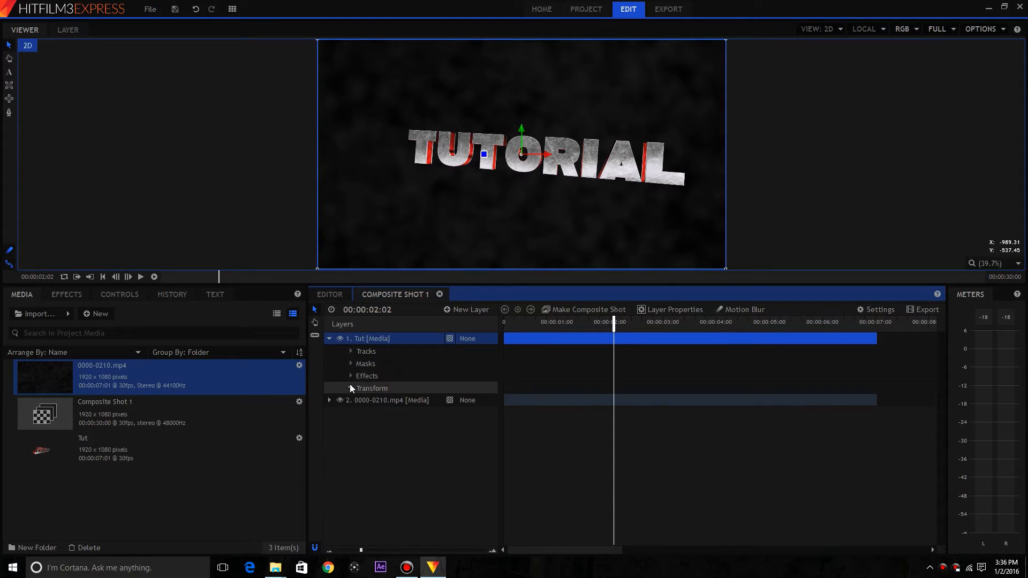
click(350, 386)
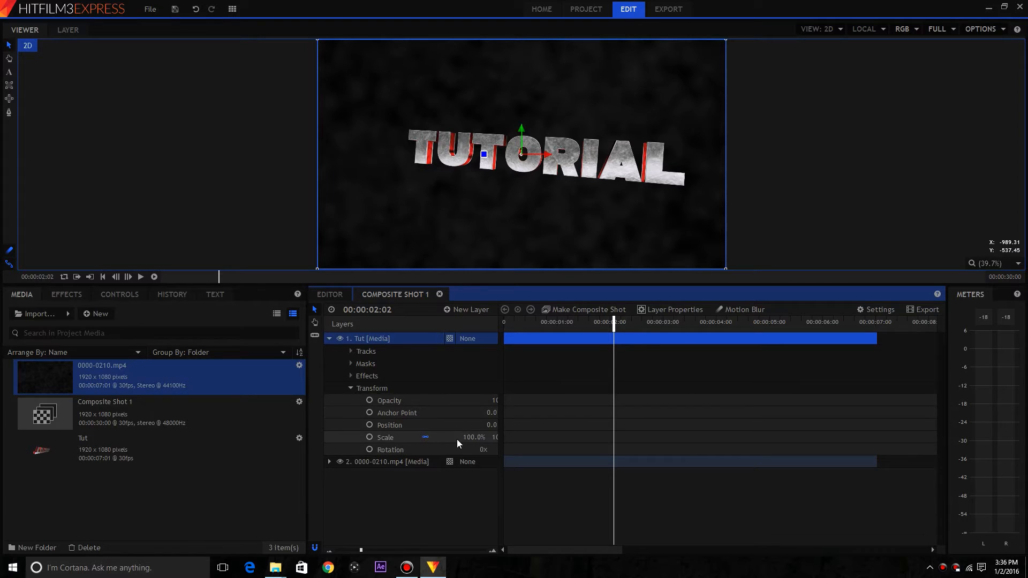
- Set the Tut layer's scale to 120% and add a scale keyframe at 00:00:02:02
click(471, 438)
text(120)
key(Return)
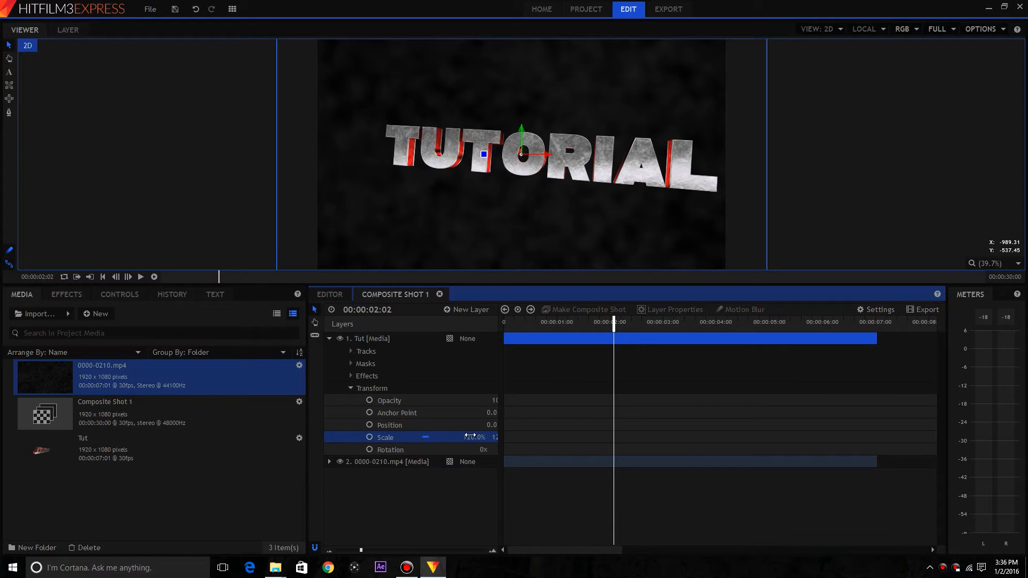
click(369, 438)
- Try keying the Tut layer's scale at 100% at 00:00:02:01 and play back the composite shot
drag(612, 320, 610, 321)
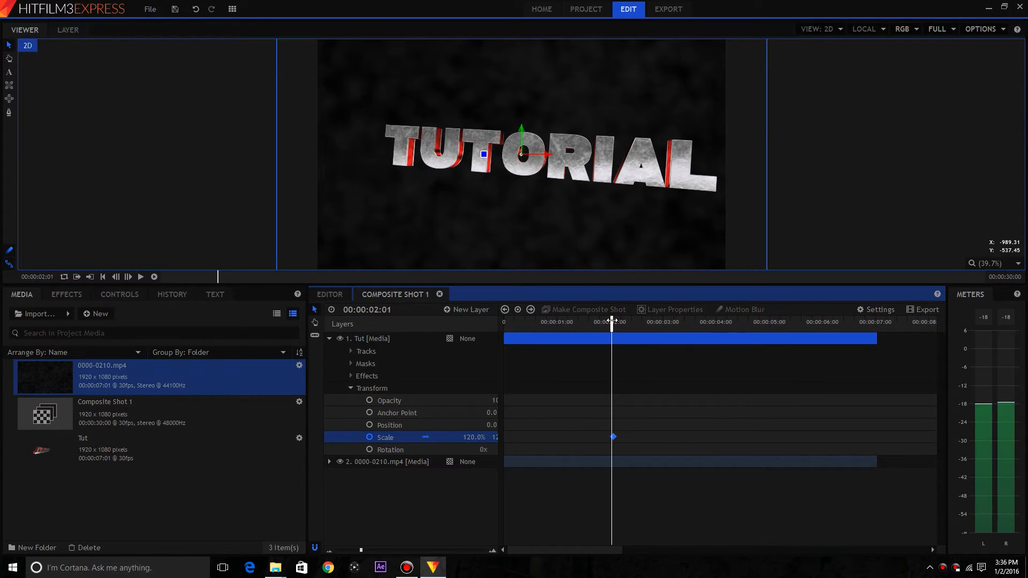
click(478, 437)
text(100)
key(Return)
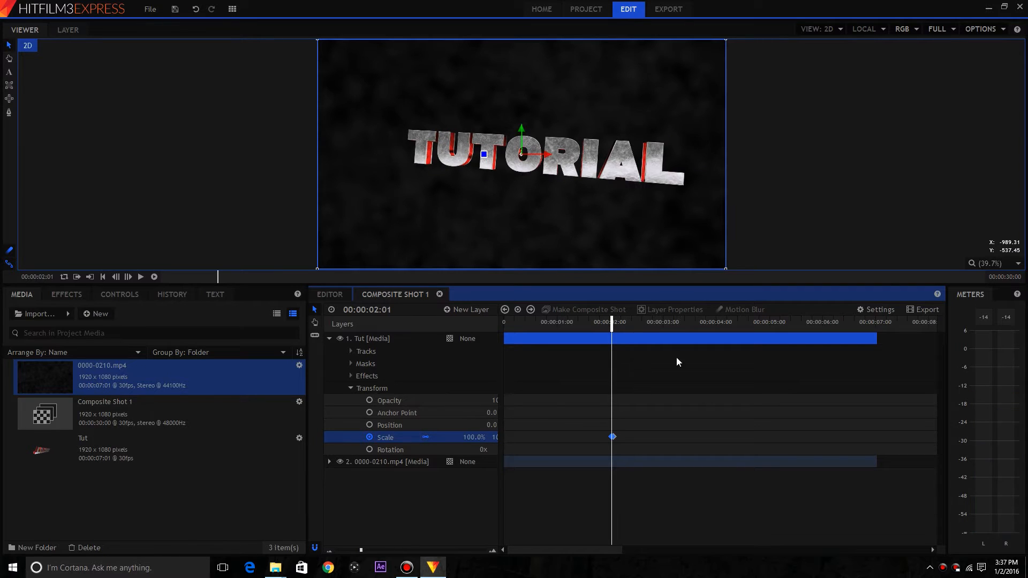
click(140, 276)
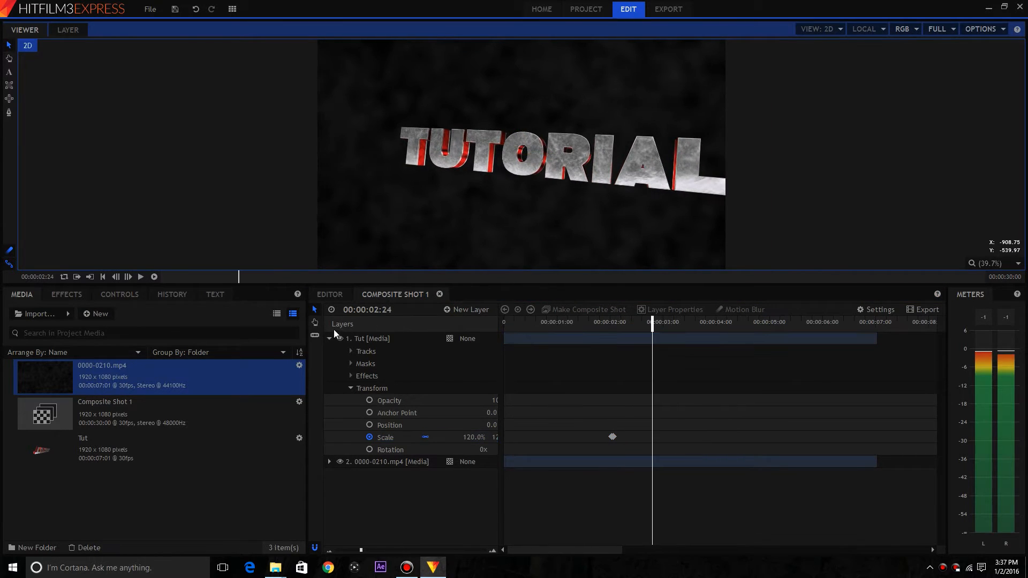
- Scrub the editor audio to 00:00:02:09 and try viewing the composite shot and editor timelines stacked before grouping them again
click(332, 293)
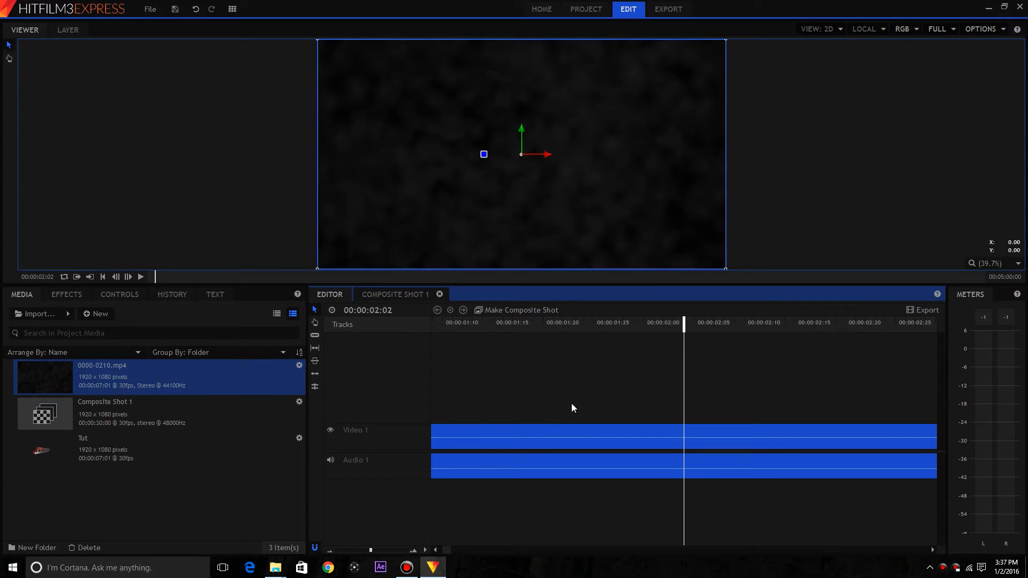
drag(685, 338, 756, 340)
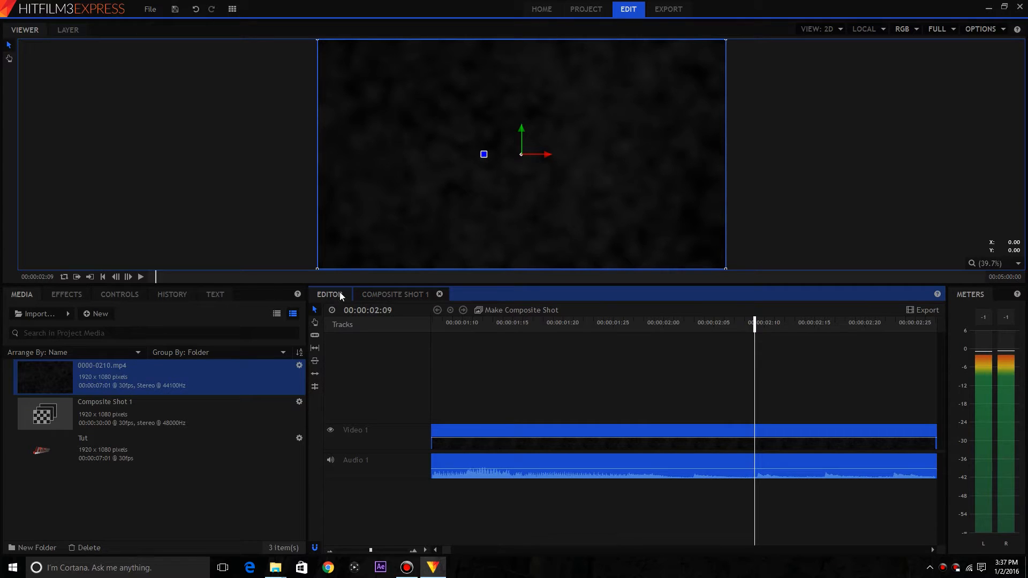
drag(416, 294, 735, 413)
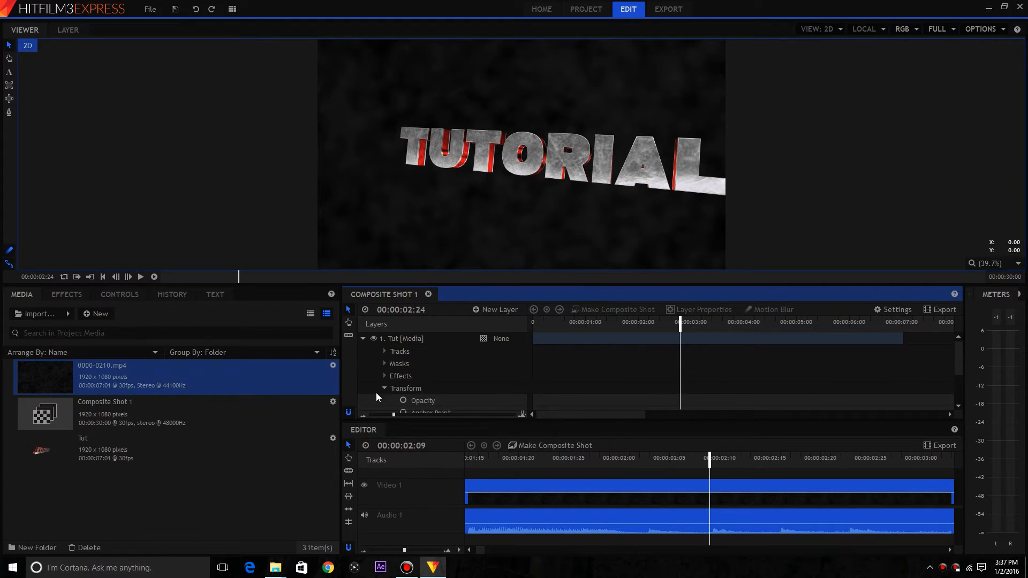
drag(493, 430, 455, 290)
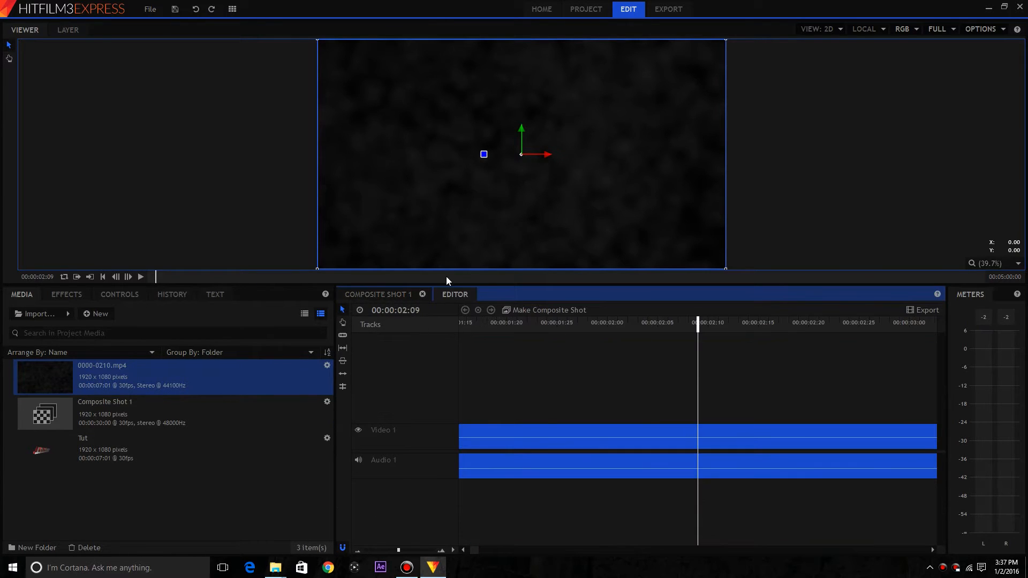
- Scrub the audio in the editor timeline to 00:00:02:22 to locate the following beat
click(393, 293)
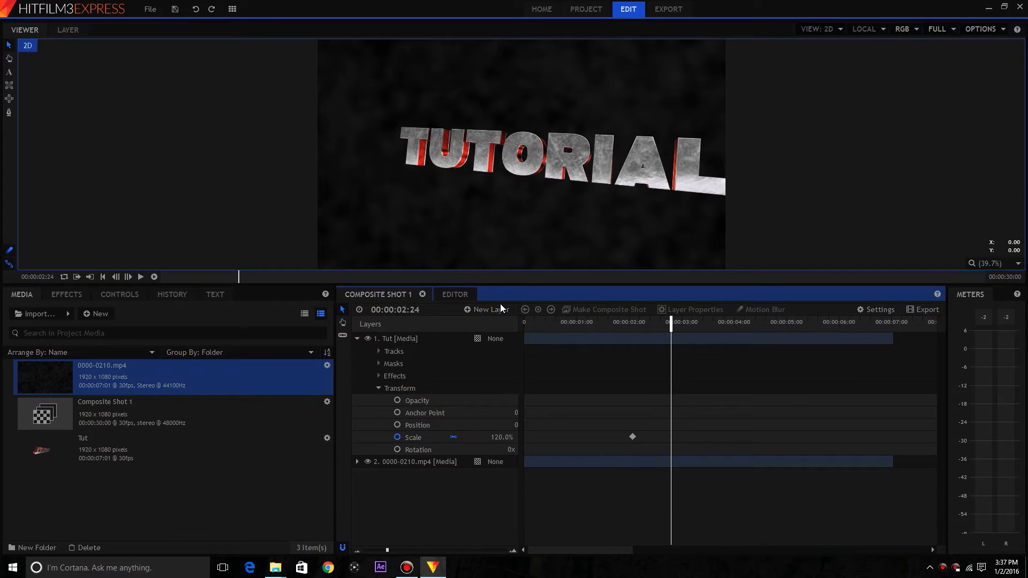
click(464, 294)
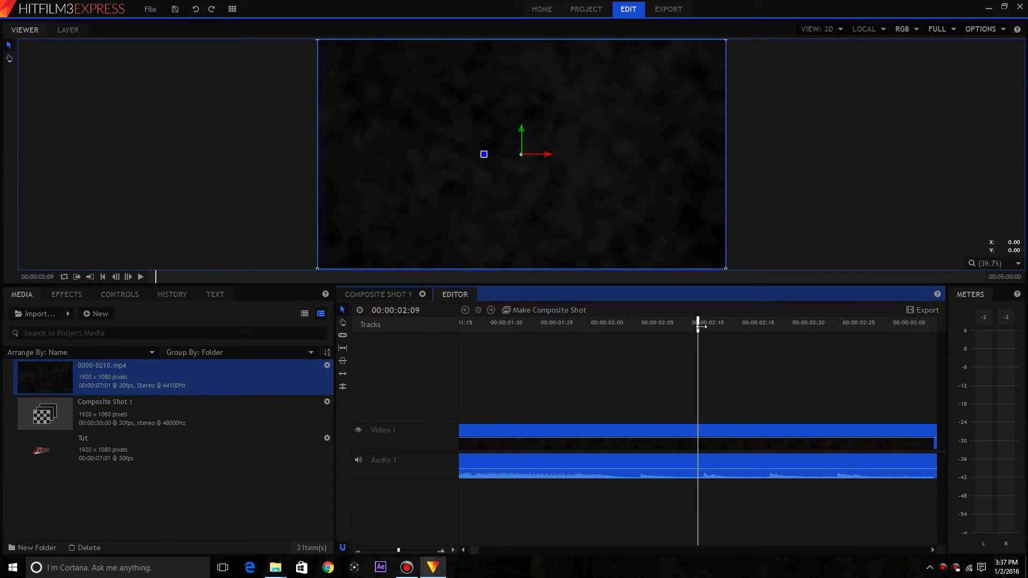
drag(700, 327, 829, 337)
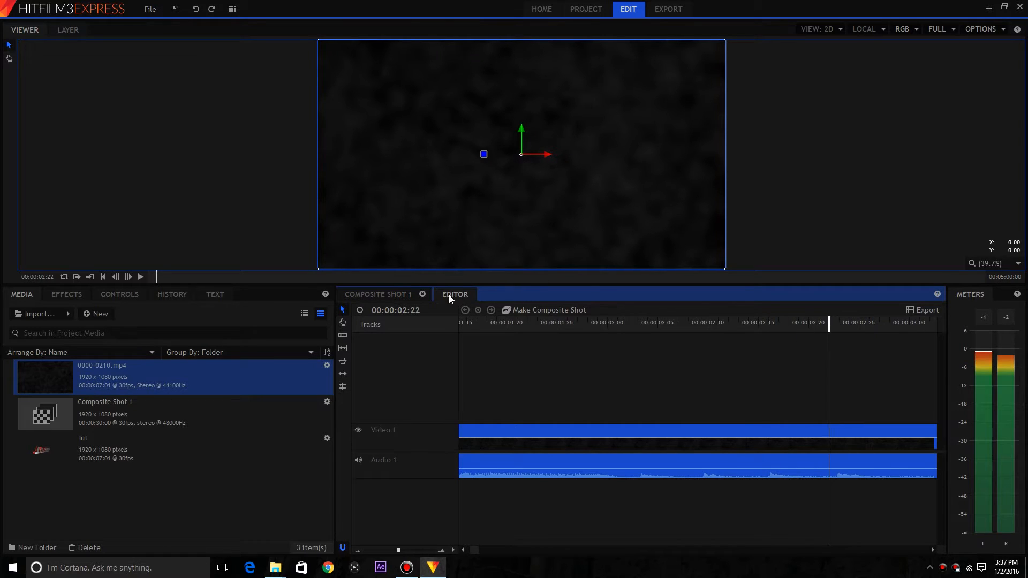
- Key the Tut layer's scale at 100% at 00:00:02:01 in Composite Shot 1, one frame before the 120% keyframe
click(405, 292)
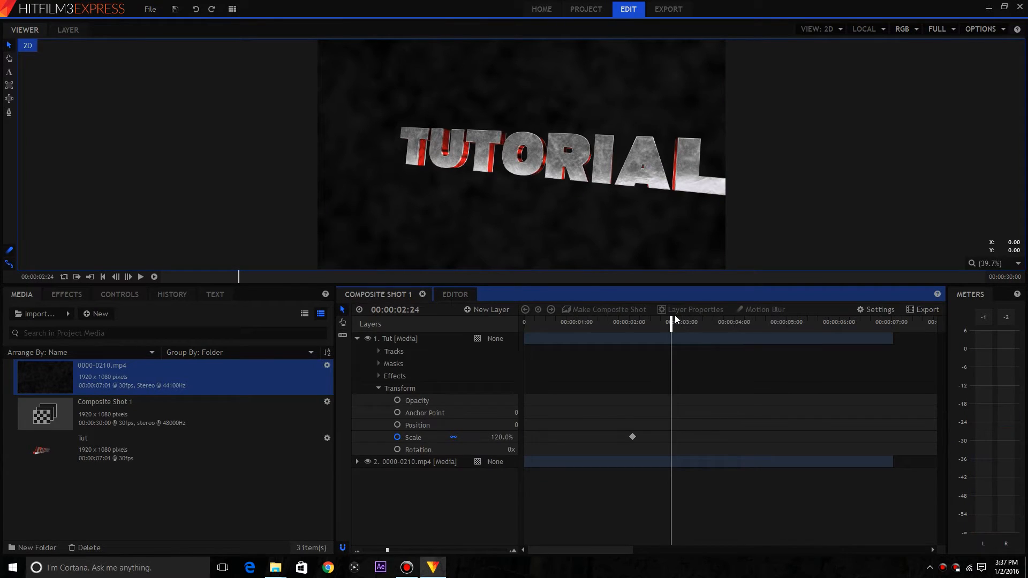
drag(671, 320, 644, 319)
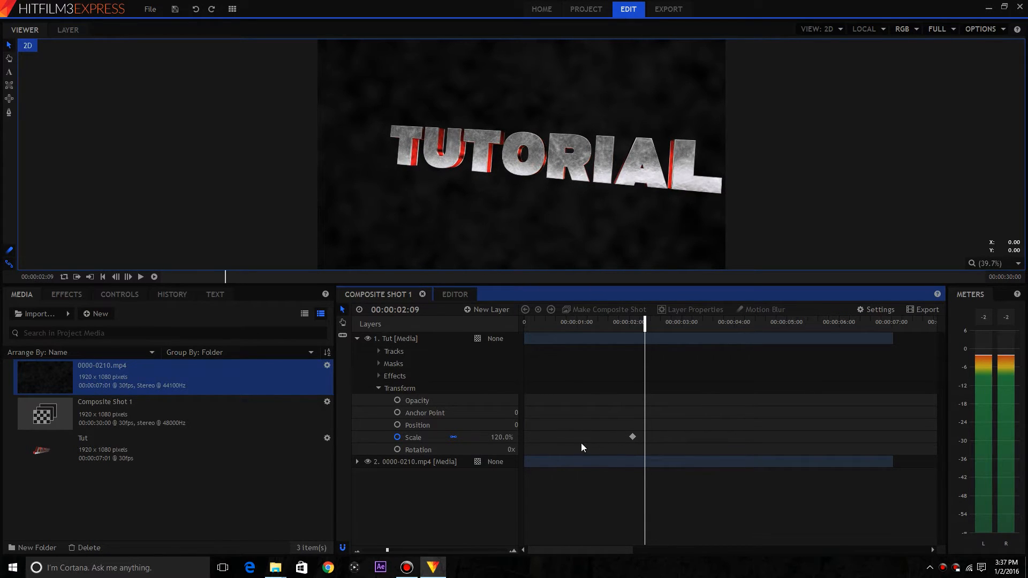
drag(643, 324, 634, 321)
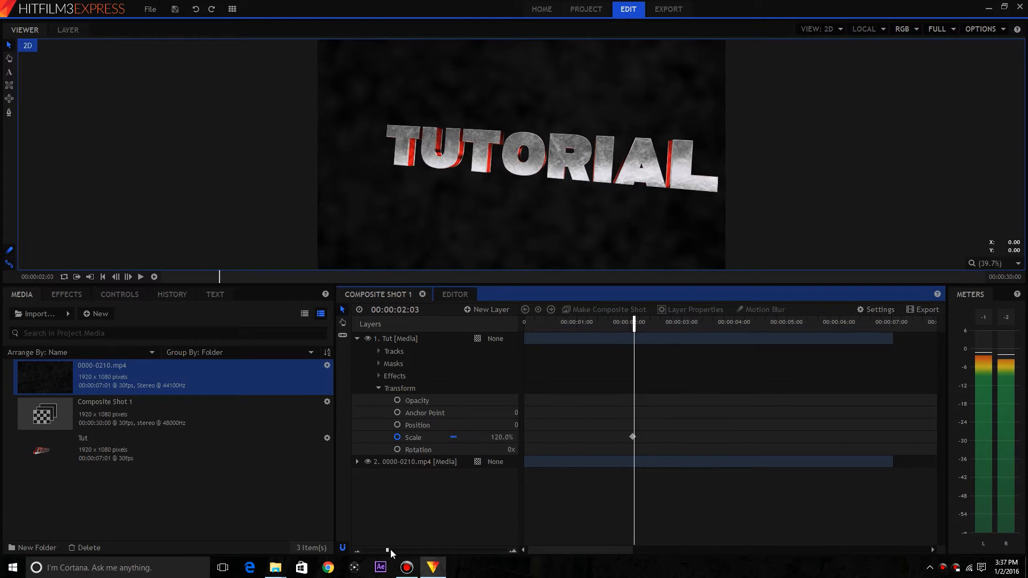
drag(391, 549, 406, 550)
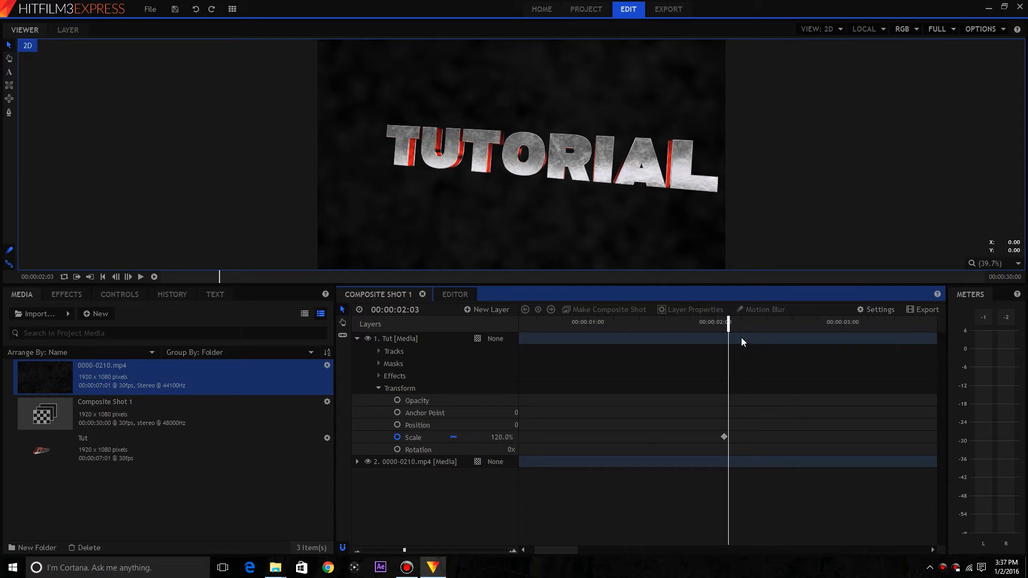
drag(727, 321, 719, 322)
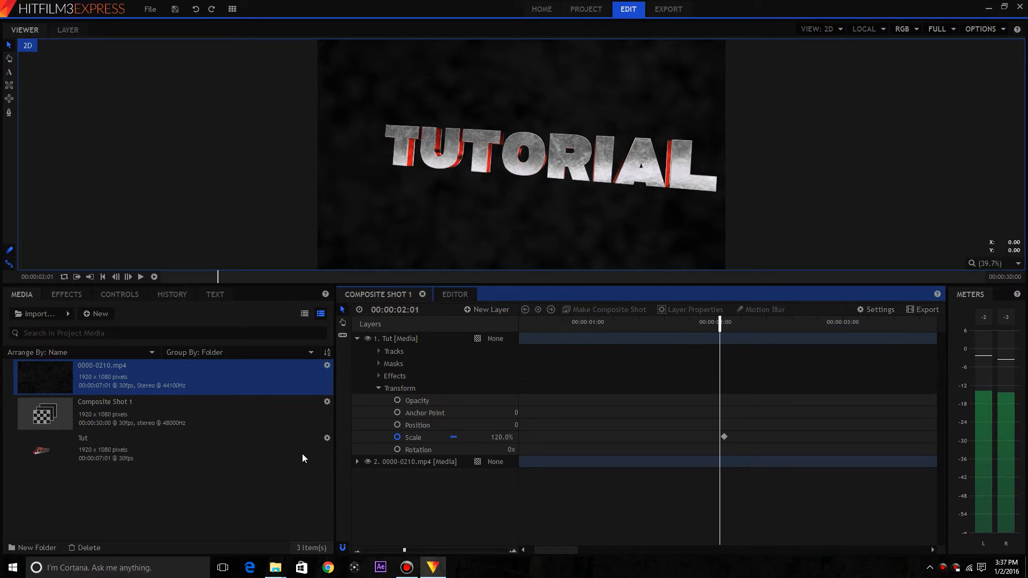
click(496, 437)
text(100)
key(Return)
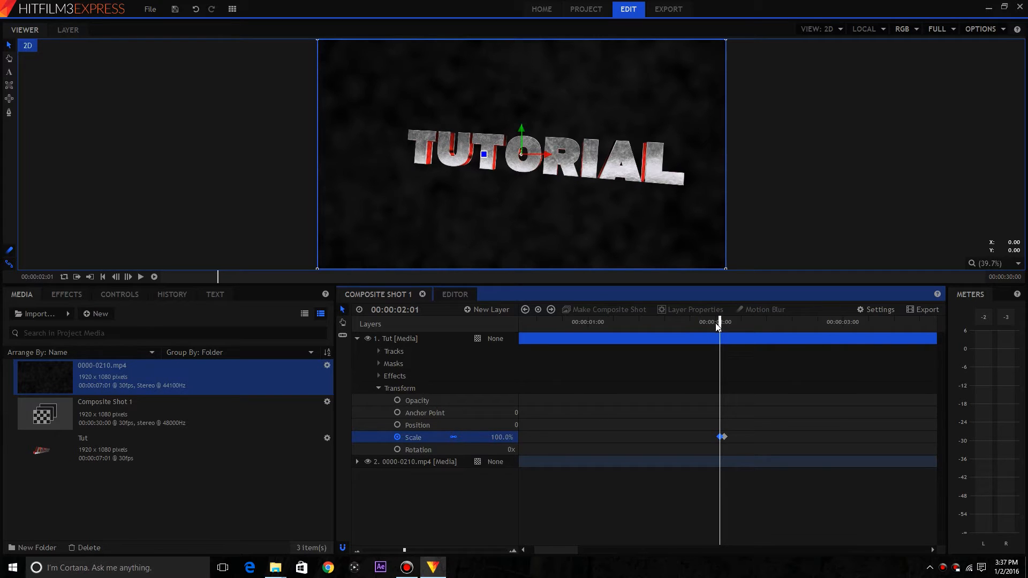
drag(717, 324, 753, 333)
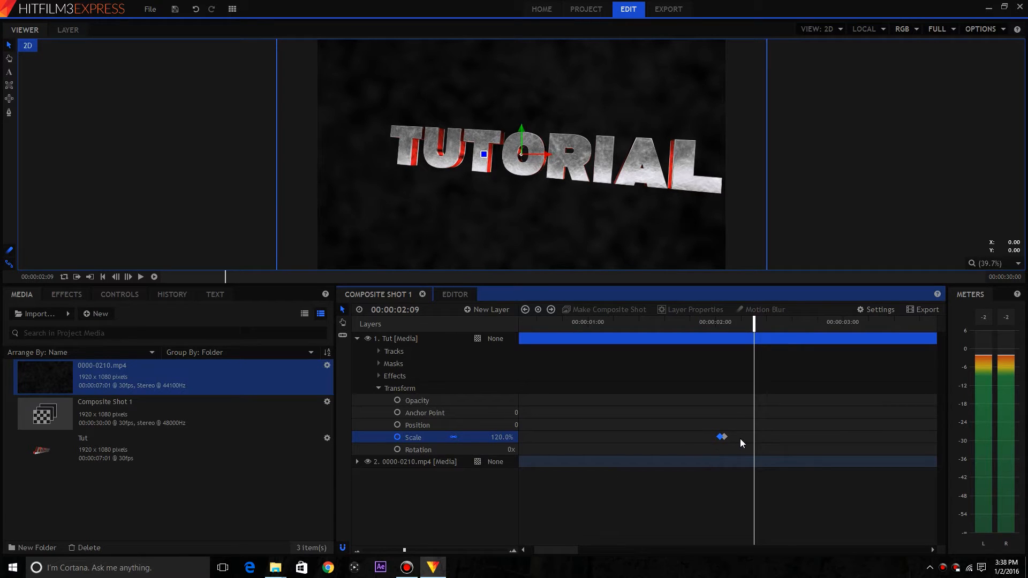
ctrl+click(726, 438)
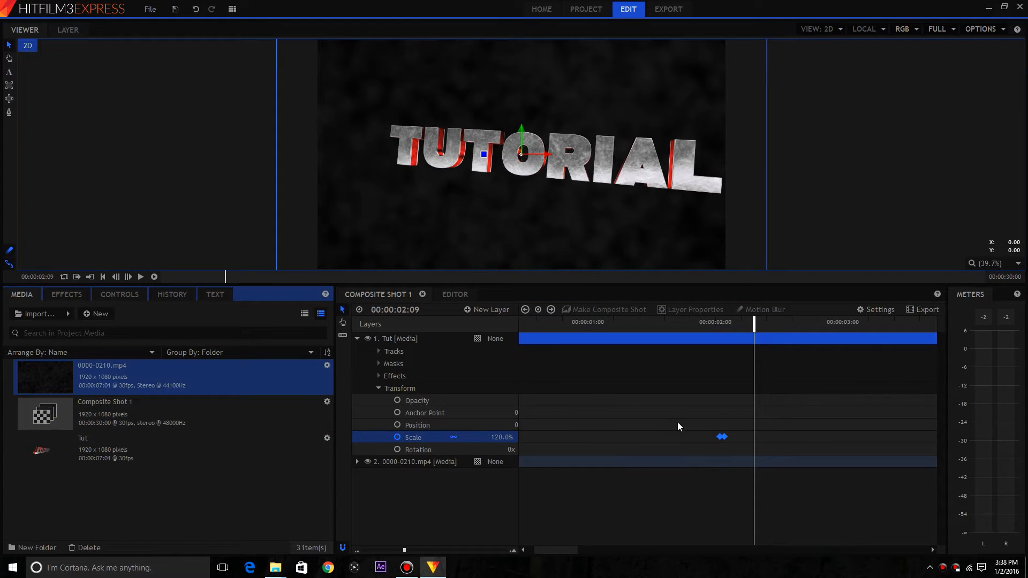
click(469, 436)
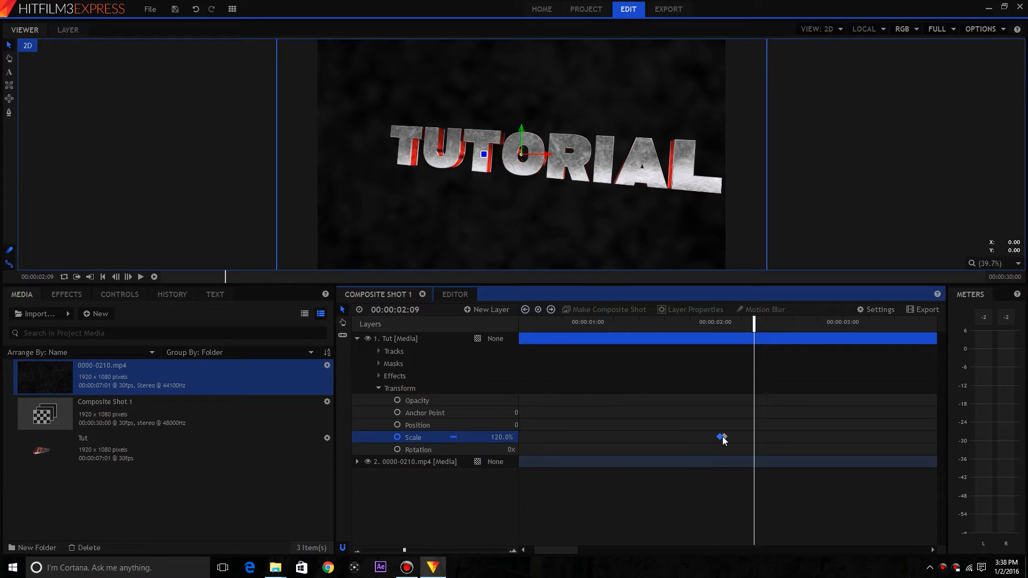
drag(719, 436, 718, 438)
drag(751, 326, 749, 326)
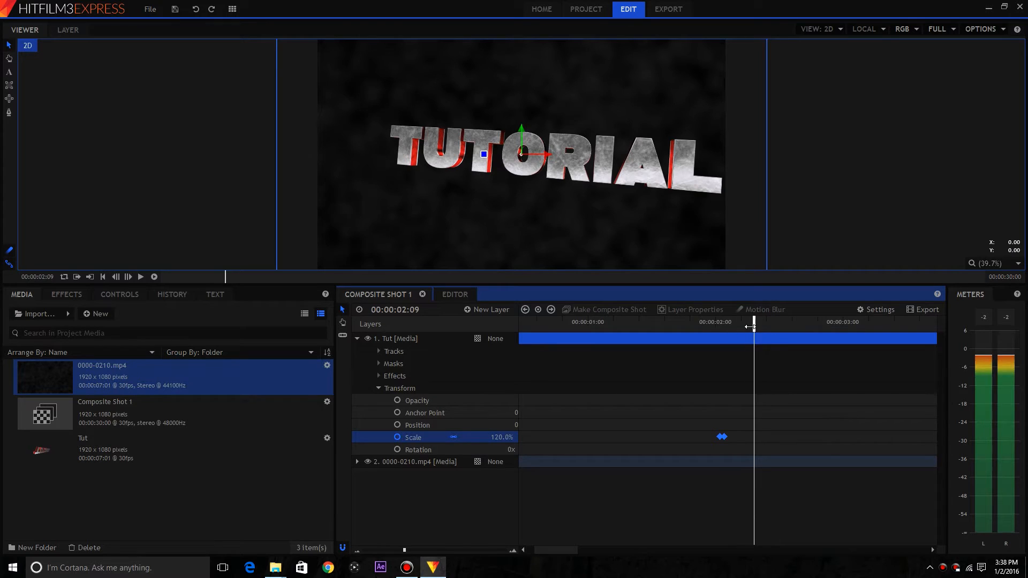
click(744, 439)
click(426, 439)
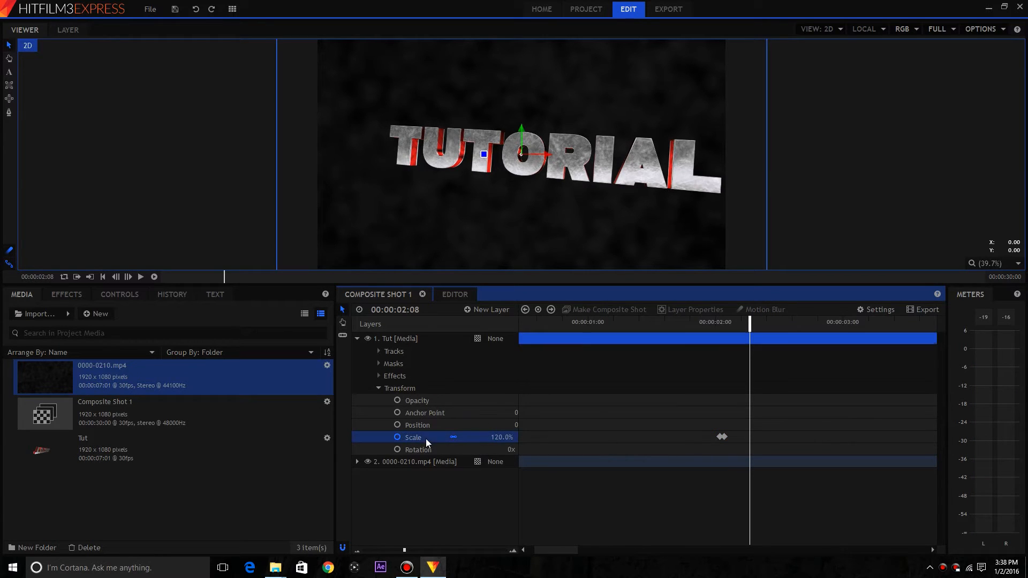
right_click(737, 435)
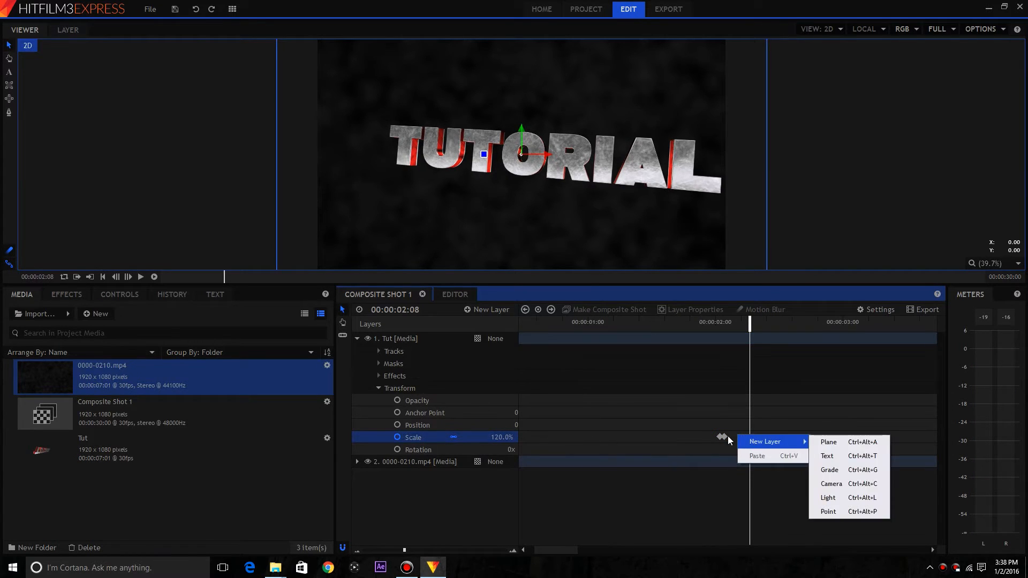
- Copy the Tut layer's two scale keyframes at 00:00:02:01 and 00:00:02:02 and paste them at 00:00:02:08
click(724, 437)
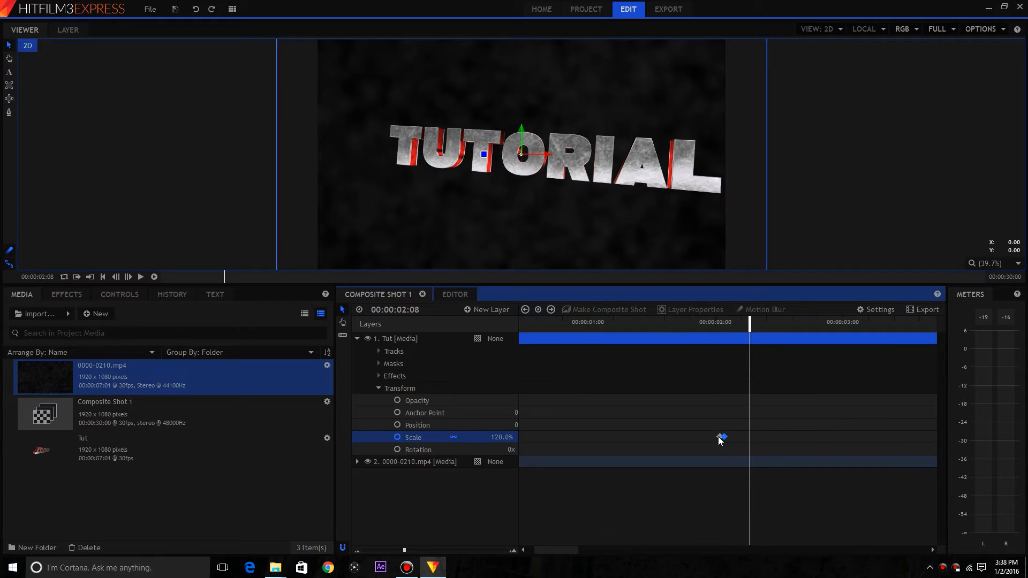
click(719, 437)
ctrl+double_click(724, 436)
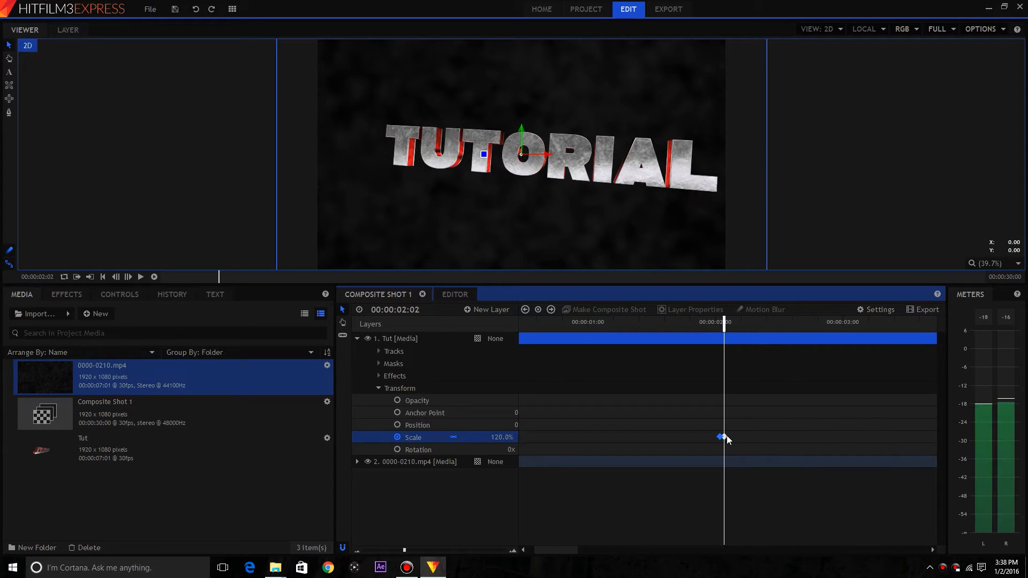
right_click(725, 437)
click(744, 458)
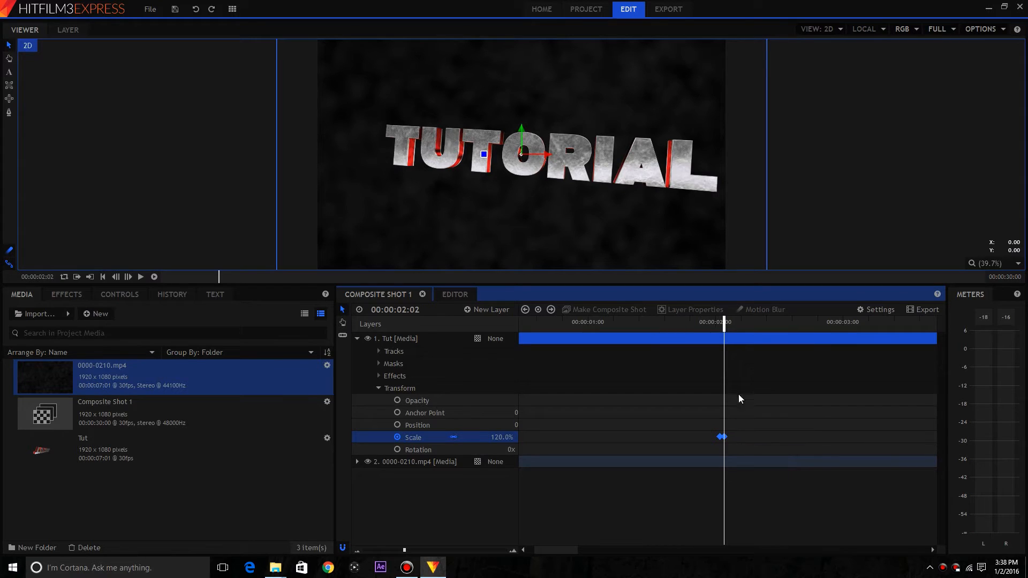
drag(724, 331, 749, 328)
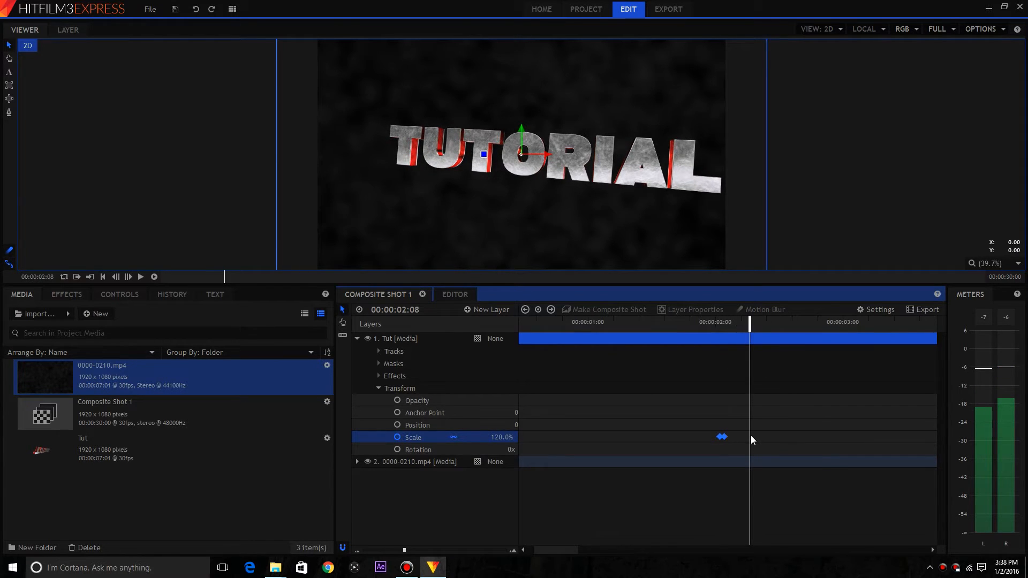
right_click(750, 436)
click(758, 456)
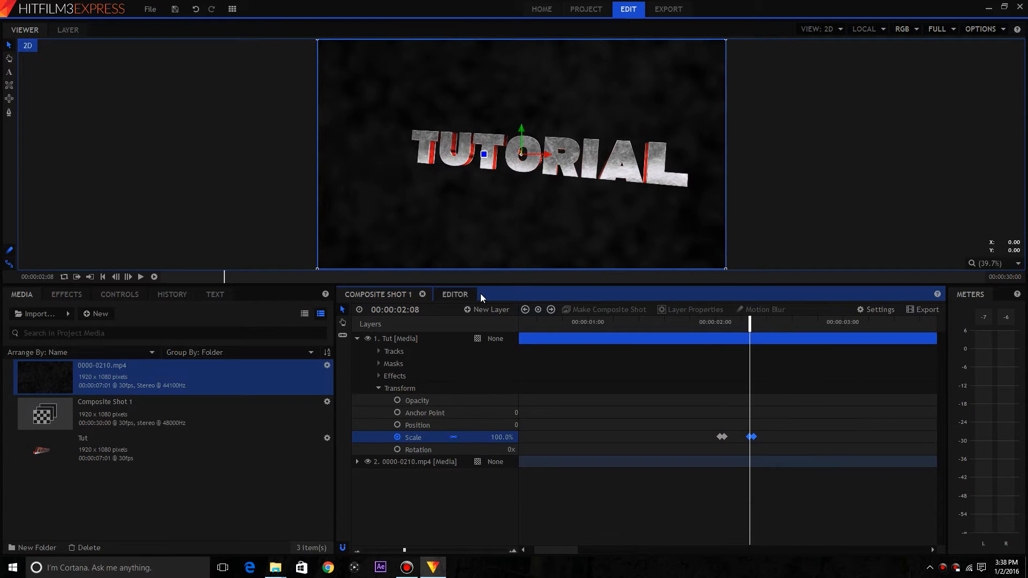
- Find the beat at 00:00:02:16 in the editor audio and paste the scale keyframe pair at 00:00:02:15 in Composite Shot 1
click(456, 294)
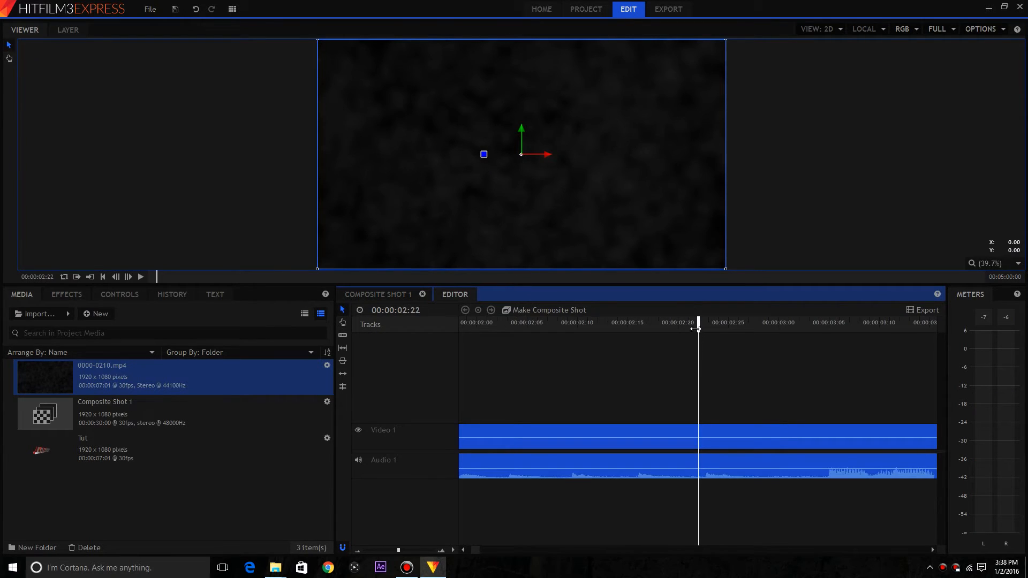
drag(695, 329, 637, 349)
click(384, 294)
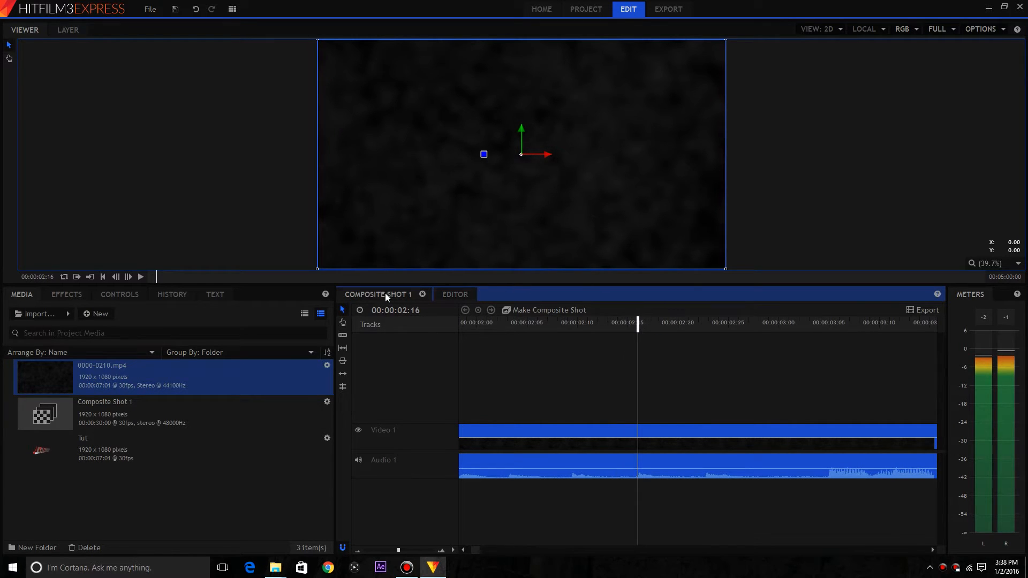
drag(728, 325, 758, 324)
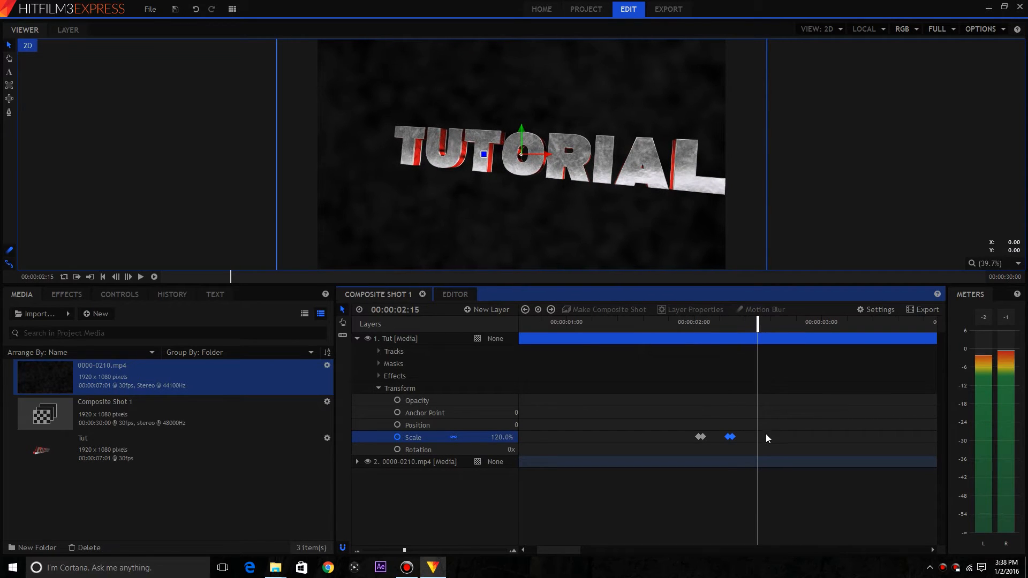
right_click(755, 435)
click(767, 456)
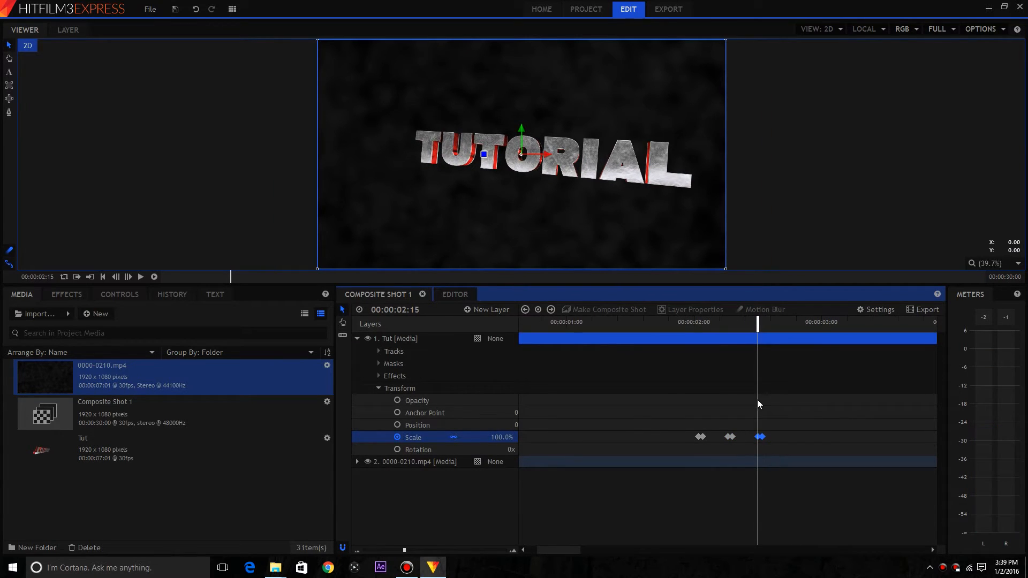
- Find the beat at 00:00:02:21 in the editor audio and paste the scale keyframe pair at that time in Composite Shot 1
click(459, 297)
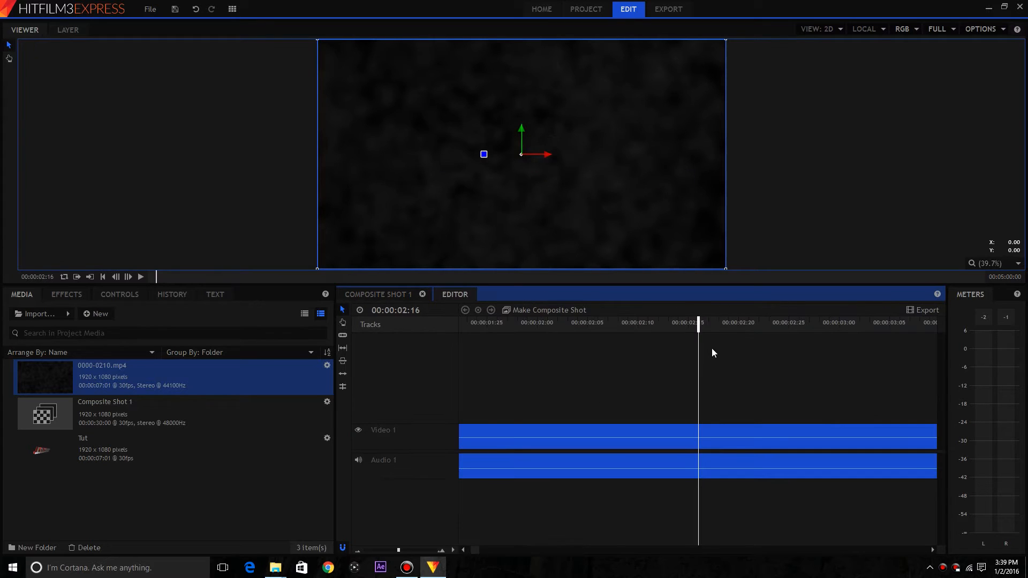
drag(692, 329, 748, 328)
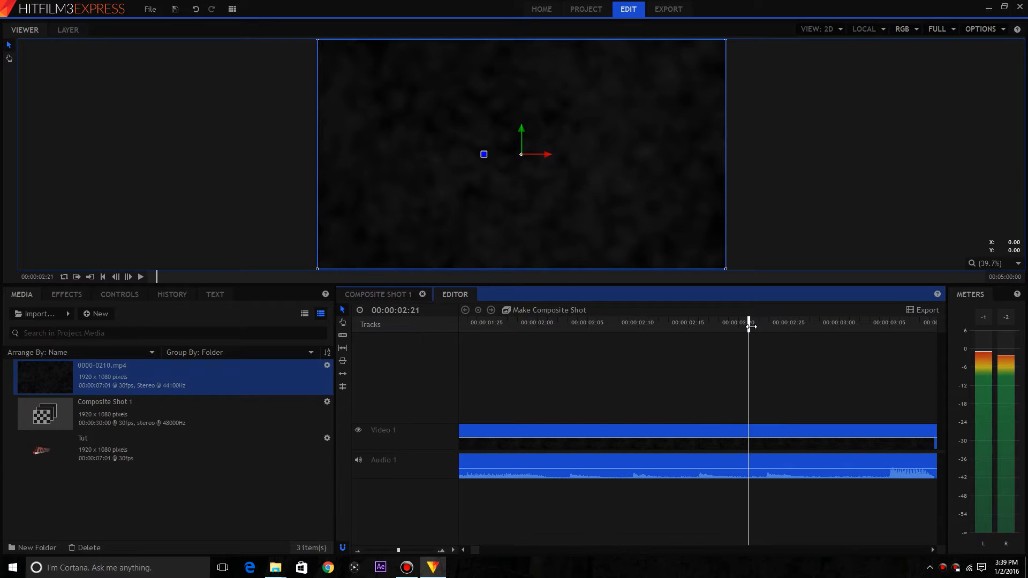
click(371, 295)
drag(727, 323, 753, 340)
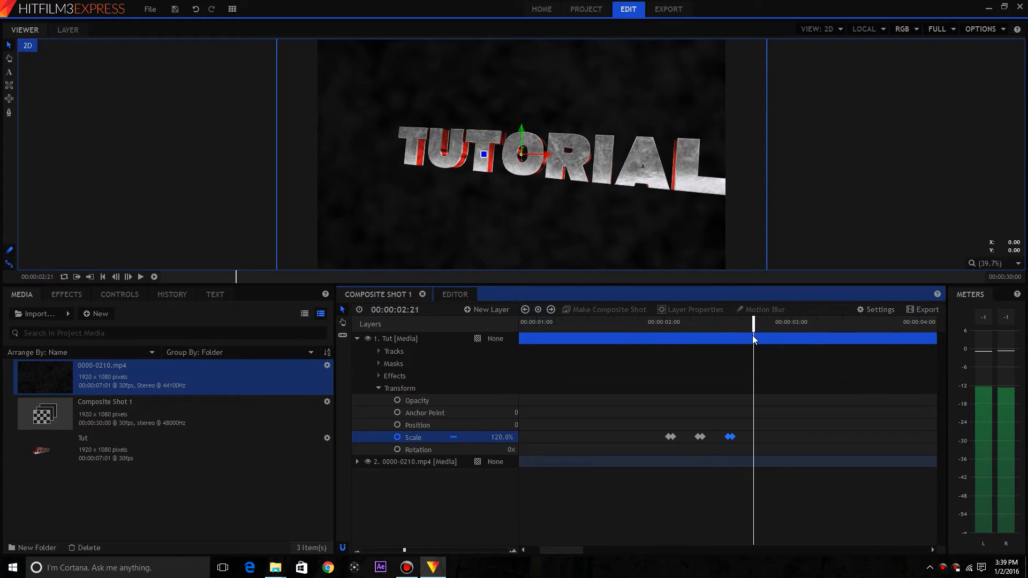
right_click(749, 434)
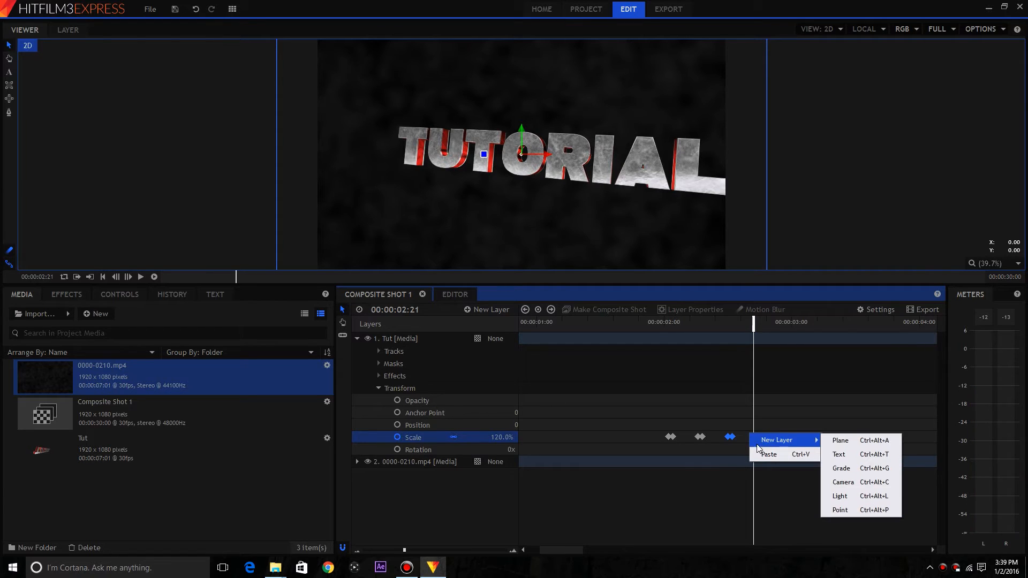
click(765, 454)
- Play back Composite Shot 1 from 00:00:01:16 to check the text's scale pulses
drag(751, 321, 604, 331)
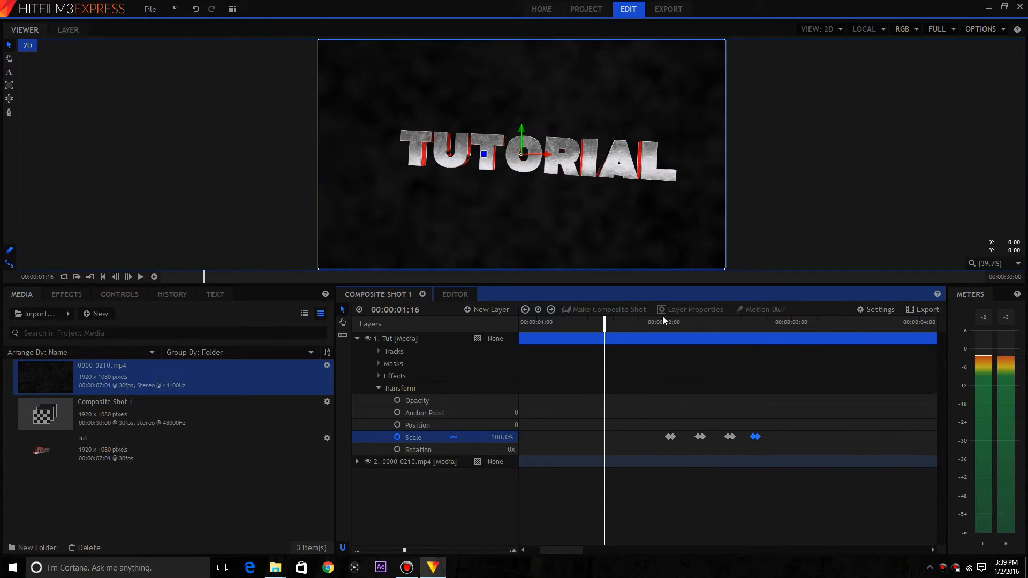
click(141, 276)
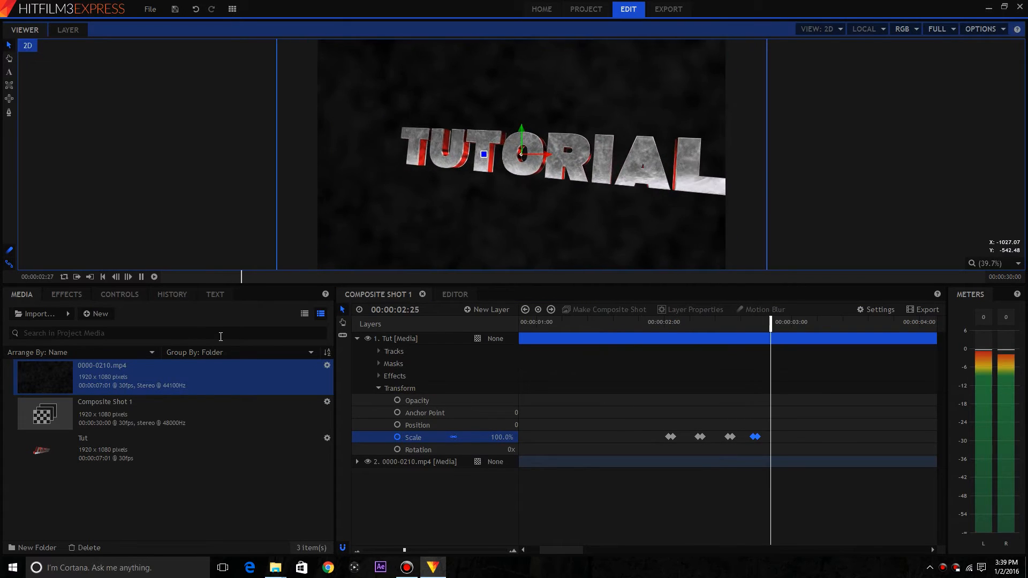
click(486, 163)
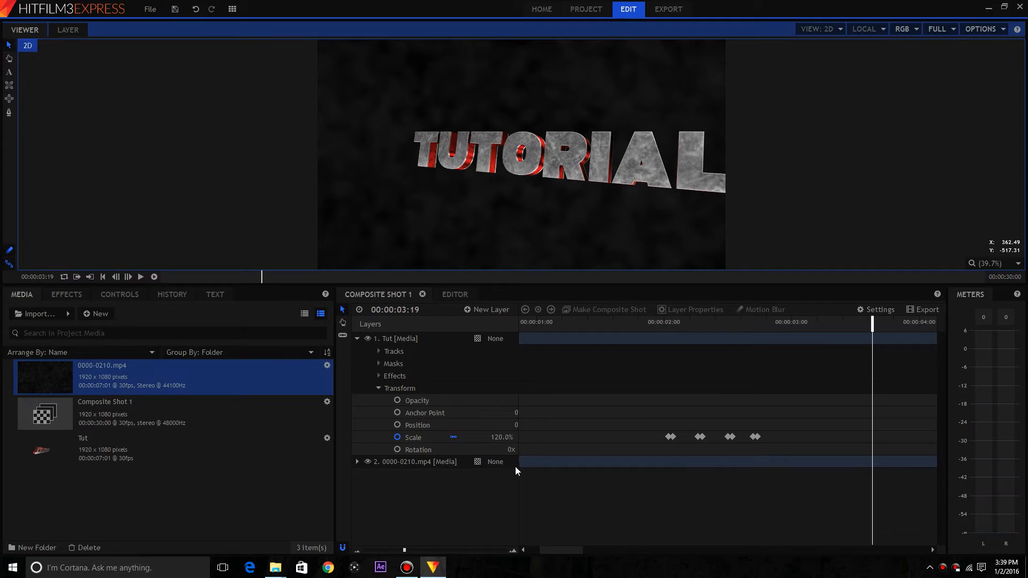
- Try parenting the 0000-0210.mp4 layer to Tut, check the frame at 00:00:01:27, and undo the parenting
drag(517, 466, 556, 466)
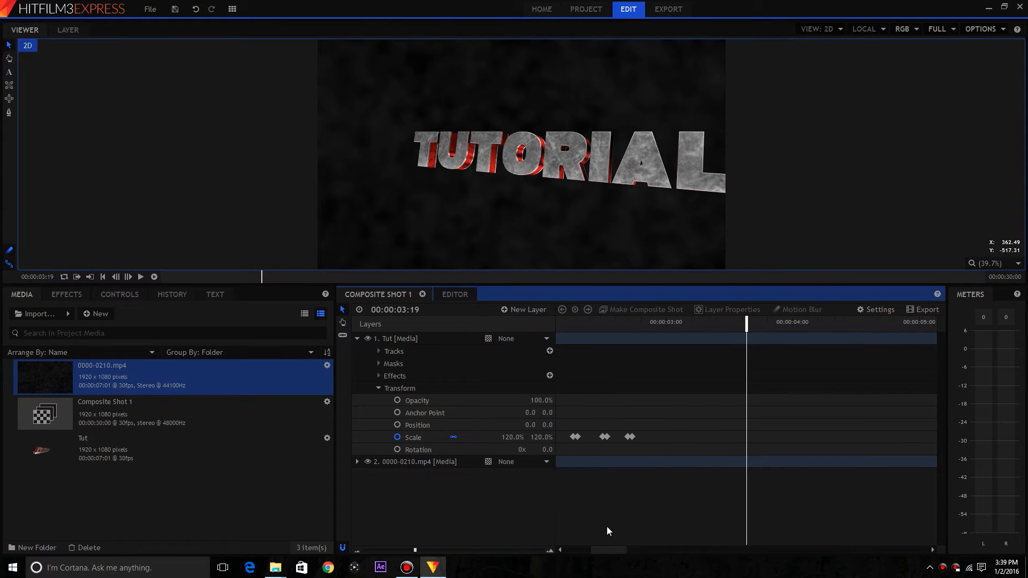
mouse_move(615, 551)
mouse_down()
mouse_move(647, 551)
mouse_move(596, 545)
mouse_up()
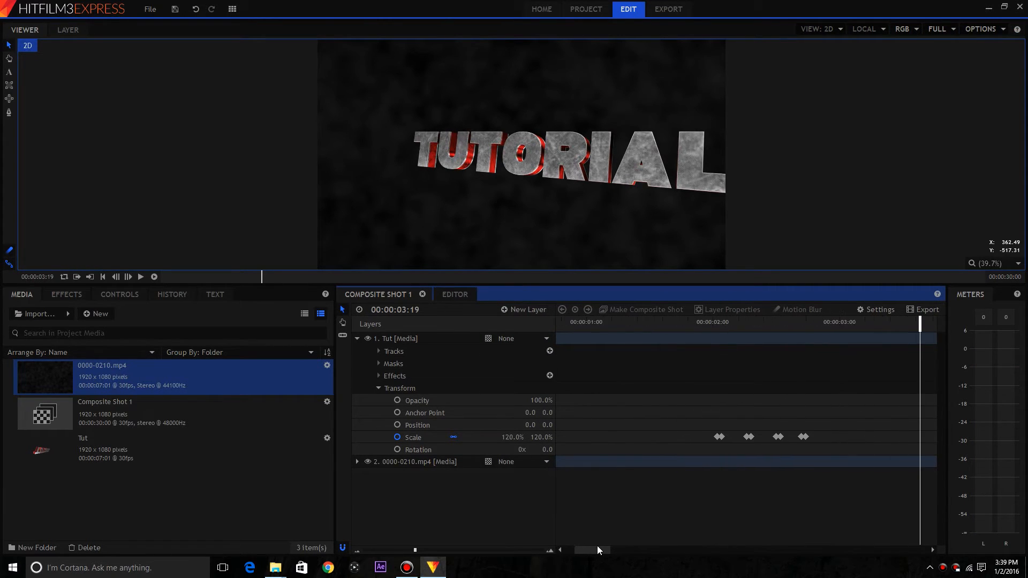
click(518, 463)
click(523, 483)
drag(825, 331, 700, 325)
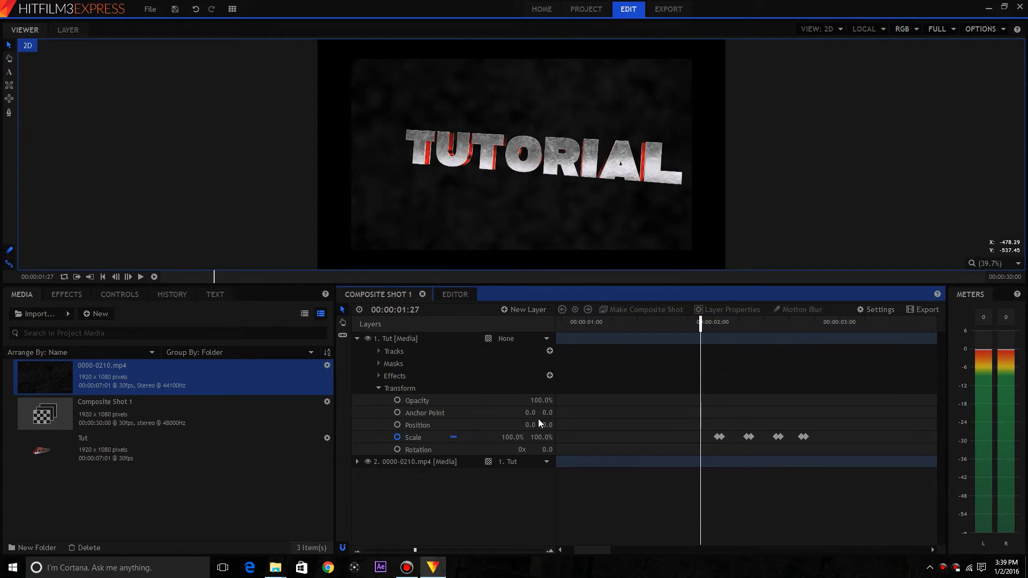
key(ctrl+z)
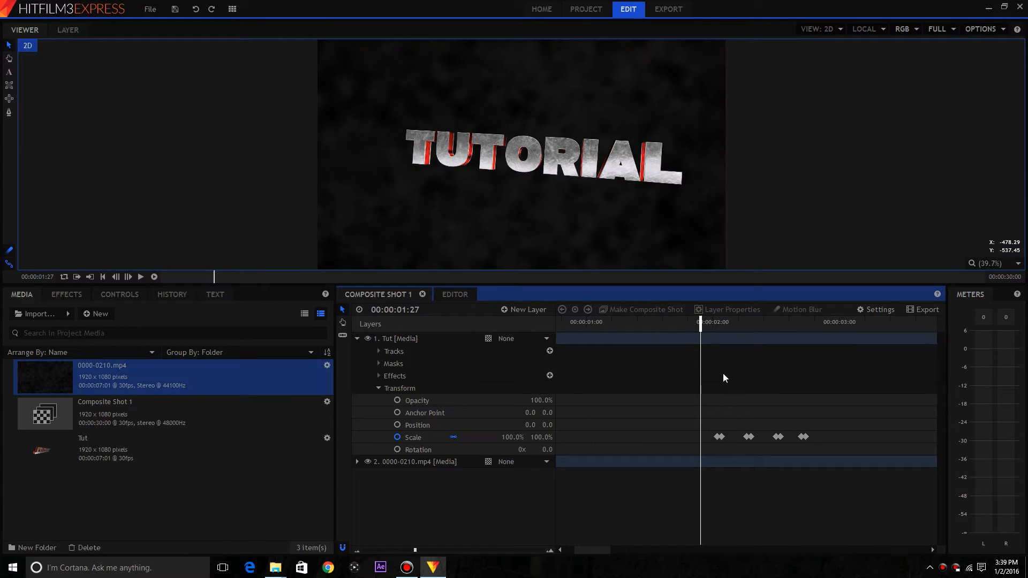
- Try parenting the 0000-0210.mp4 background layer to Tut at 00:00:02:01 and play back the composite shot
drag(700, 327, 717, 327)
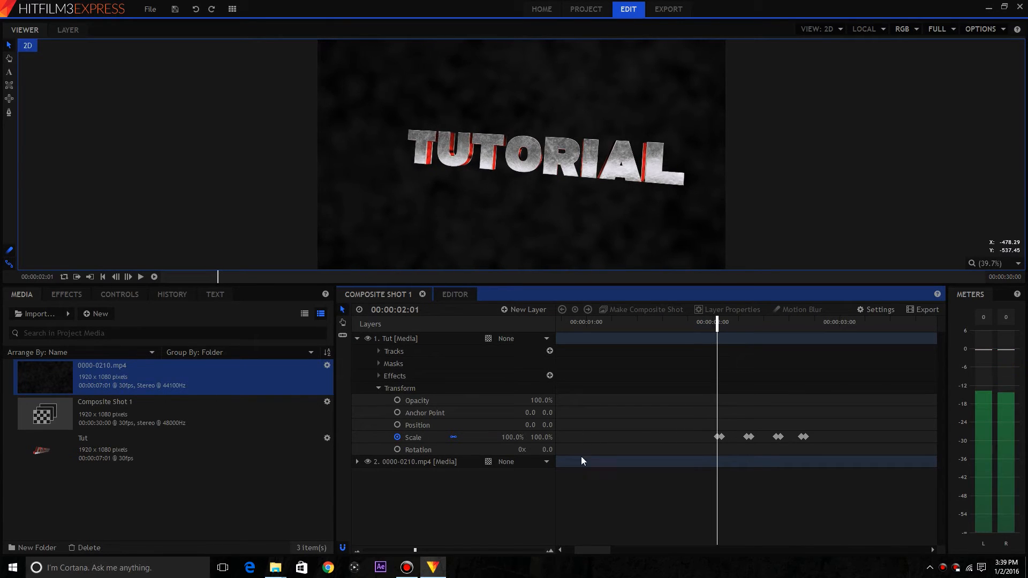
click(528, 463)
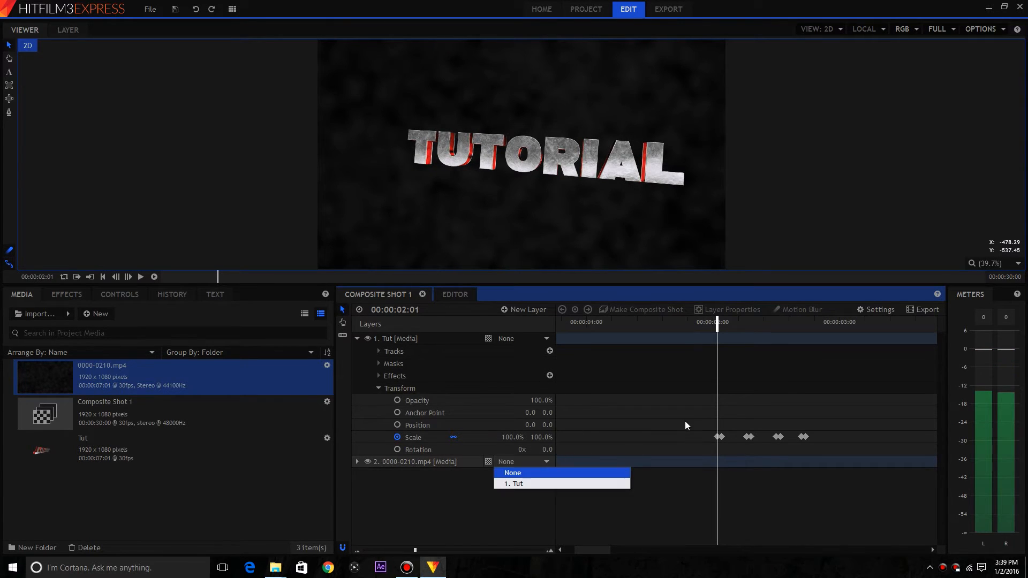
click(527, 484)
click(141, 277)
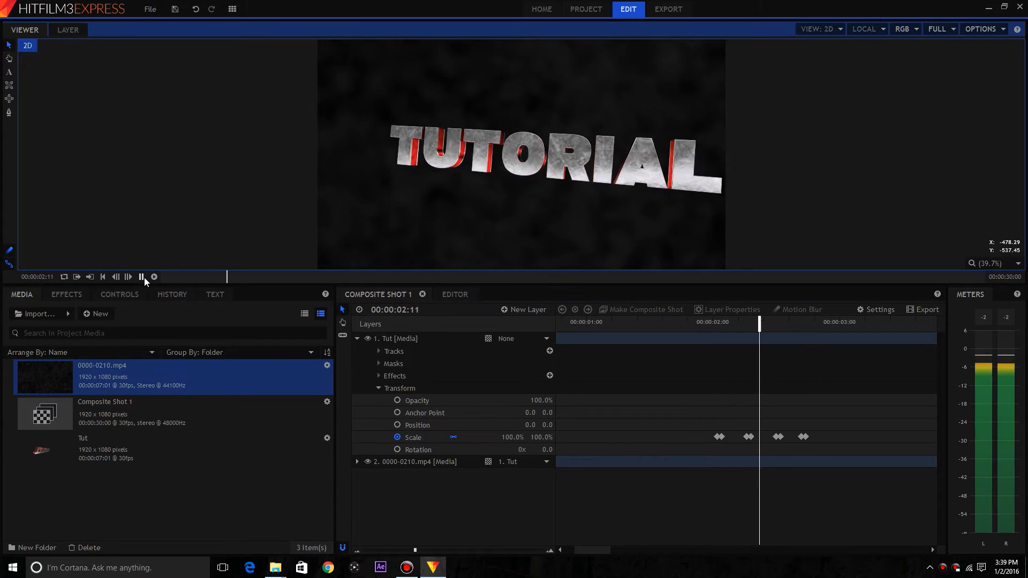
key(space)
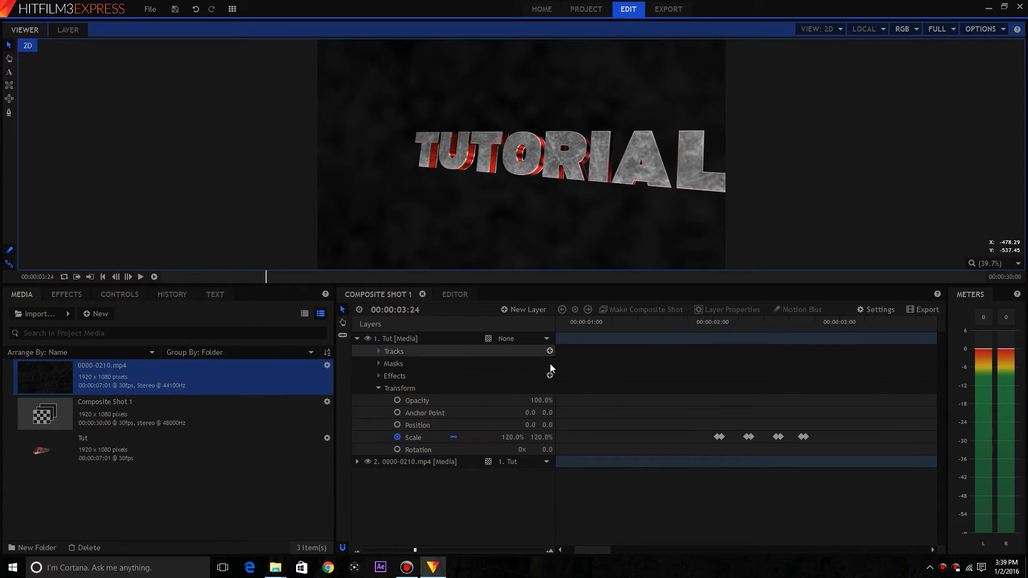
- Scrub the parented composite to 00:00:02:28 and set the 0000-0210.mp4 layer's parent back to None
click(751, 322)
drag(765, 327, 830, 324)
click(518, 462)
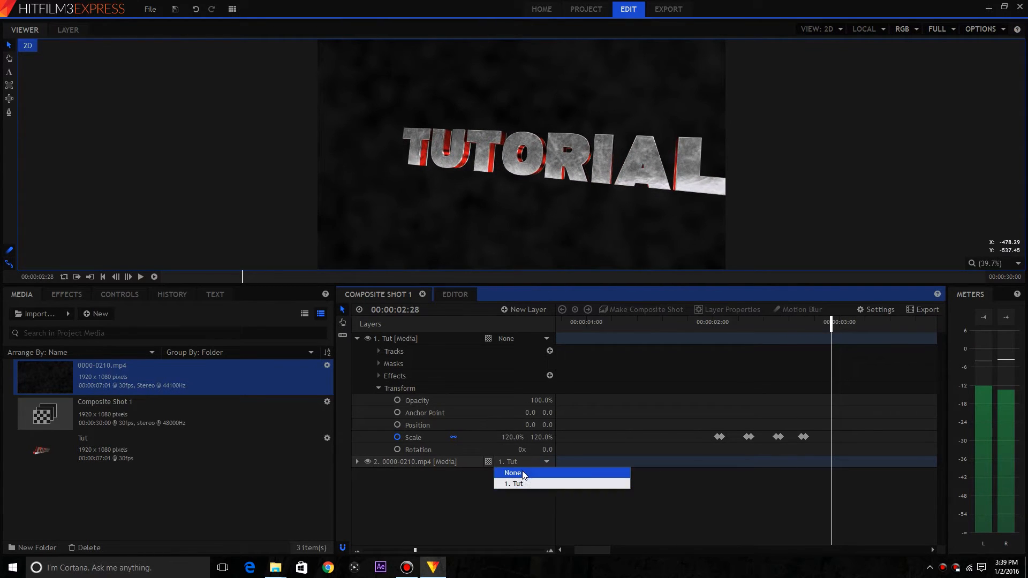
click(514, 471)
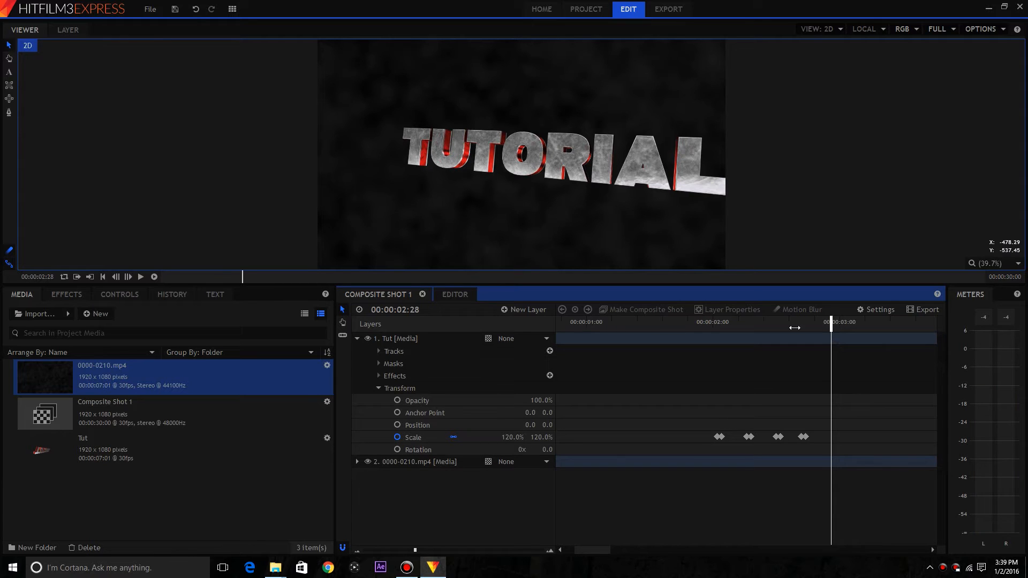
- Scrub past the last scale keyframes in Composite Shot 1 and place the editor playhead at 00:00:00:18 to review the audio
drag(794, 328, 818, 345)
click(450, 294)
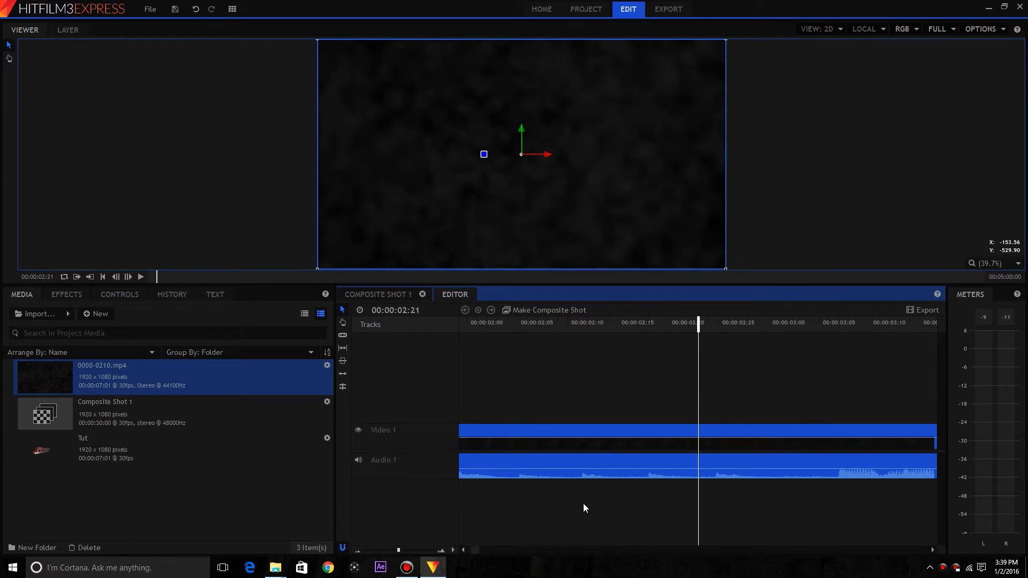
mouse_move(463, 549)
mouse_down()
mouse_move(477, 550)
mouse_move(449, 546)
mouse_move(470, 550)
mouse_up()
click(559, 496)
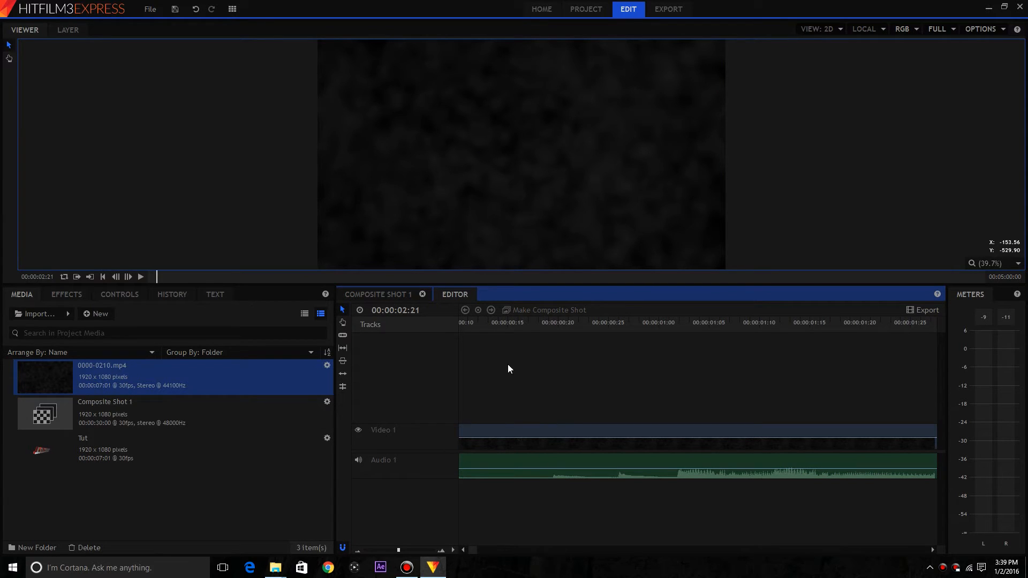
click(539, 325)
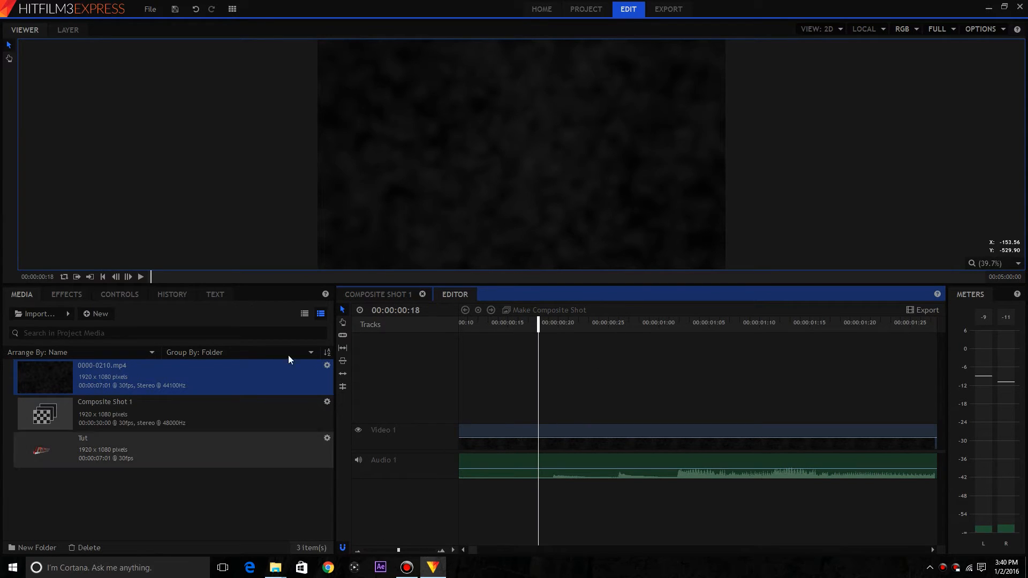
- Play the editor audio from 00:00:00:18 and place the editor playhead on the beat at 00:00:00:20
click(143, 277)
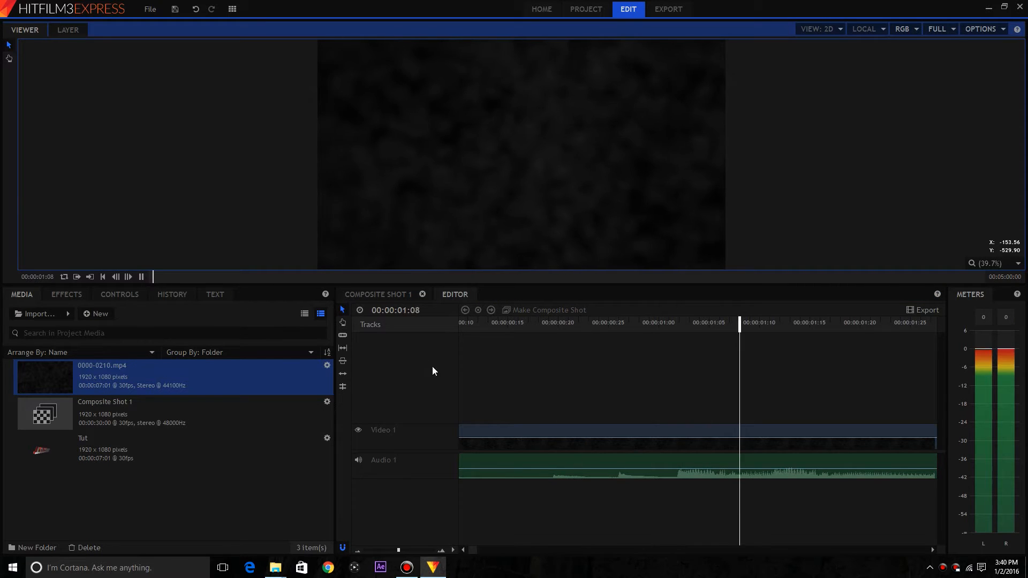
key(space)
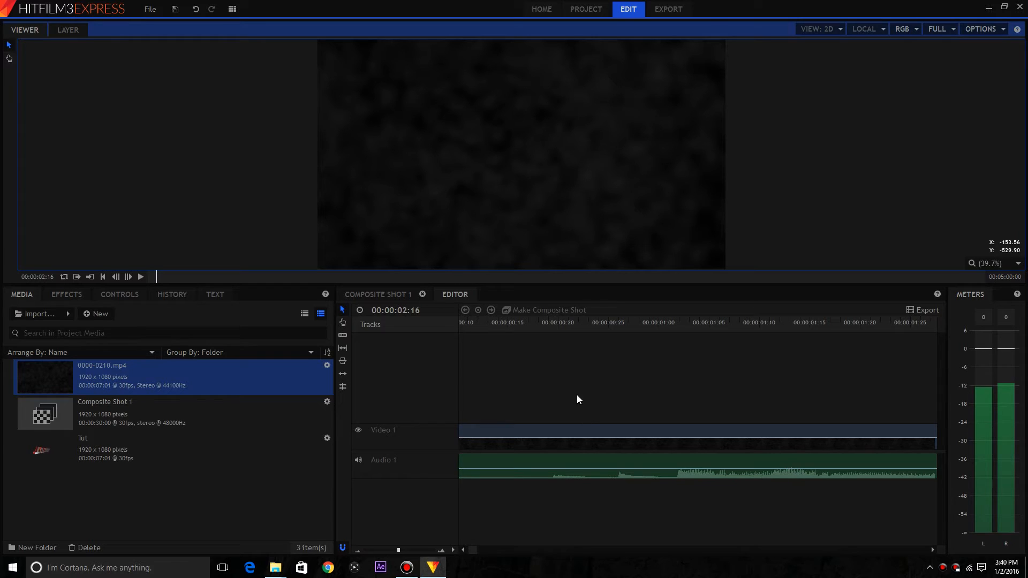
drag(540, 326, 669, 393)
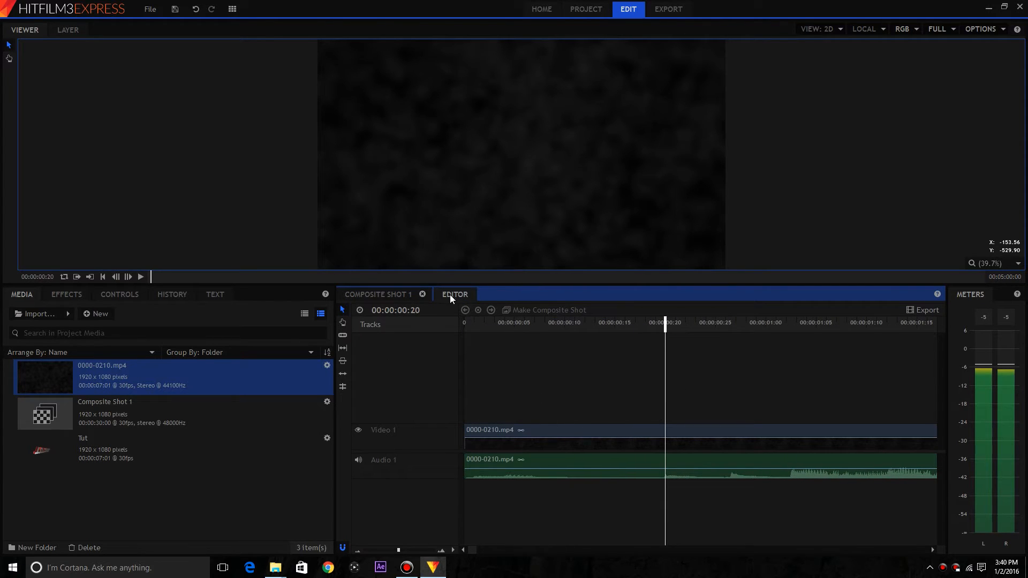
- Match Composite Shot 1 to the editor's beat time and paste the pulse keyframes on Tut's Scale at 00:00:00:19
click(385, 294)
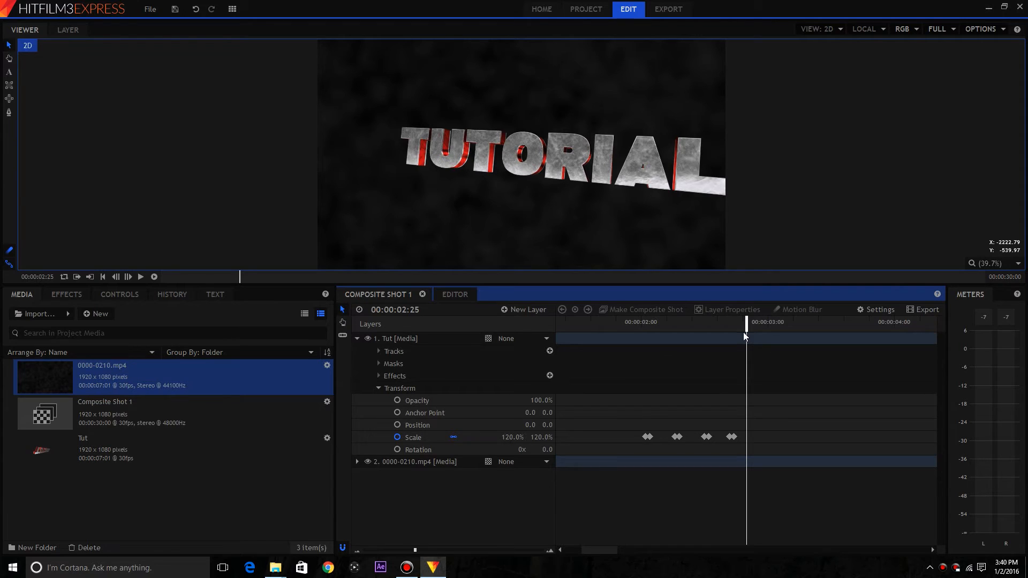
drag(744, 335, 751, 330)
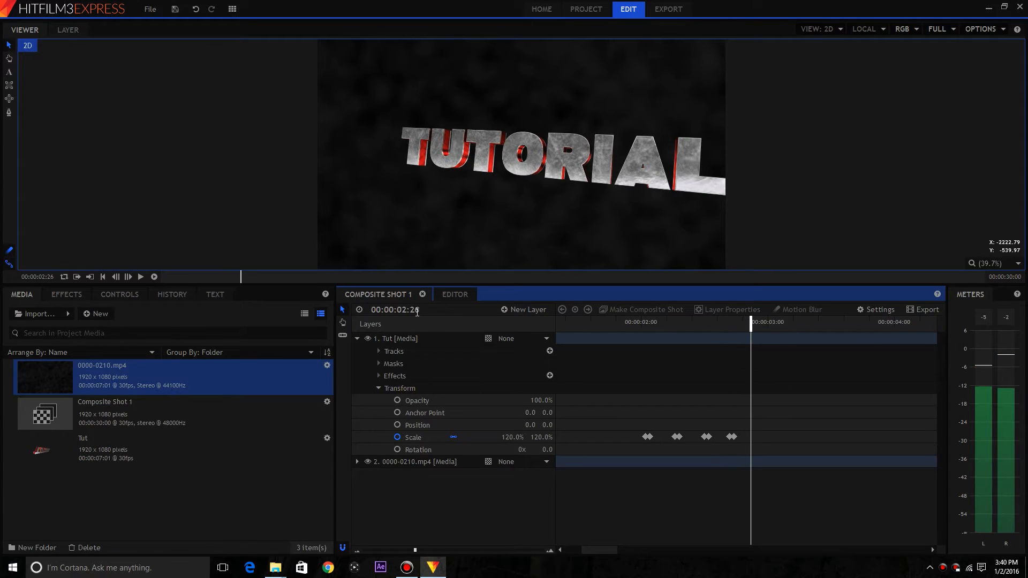
drag(423, 310, 389, 309)
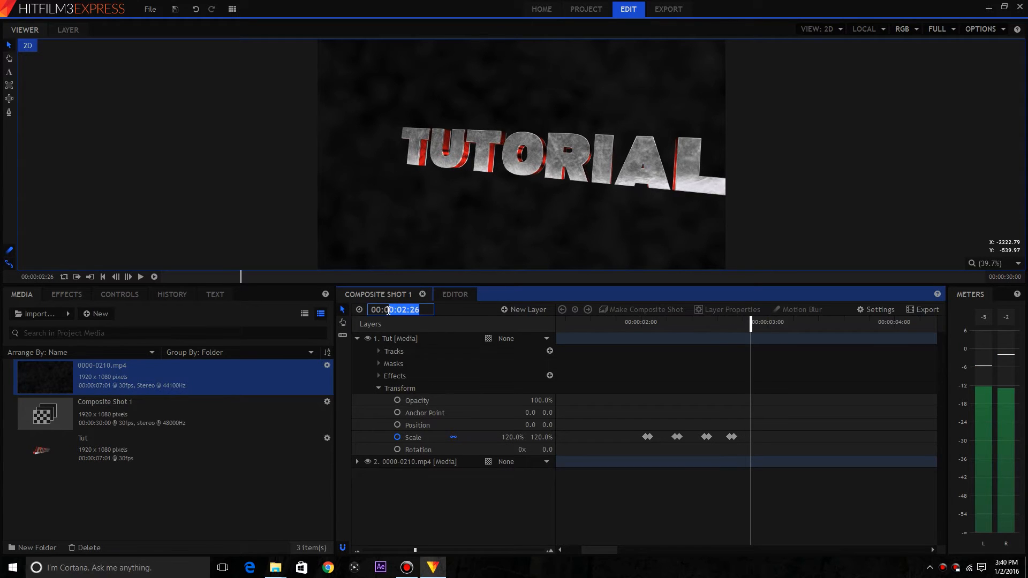
click(450, 298)
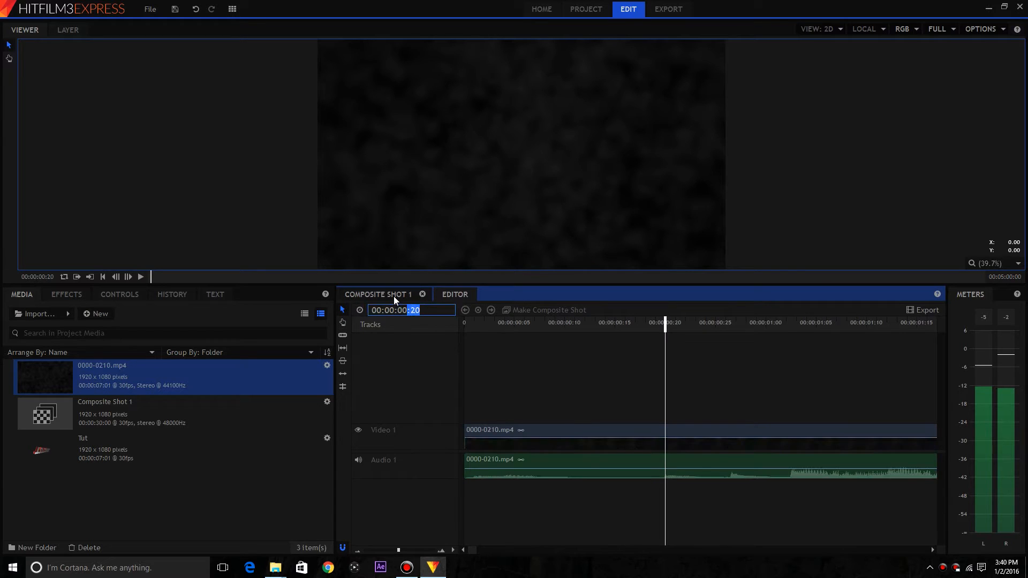
click(394, 296)
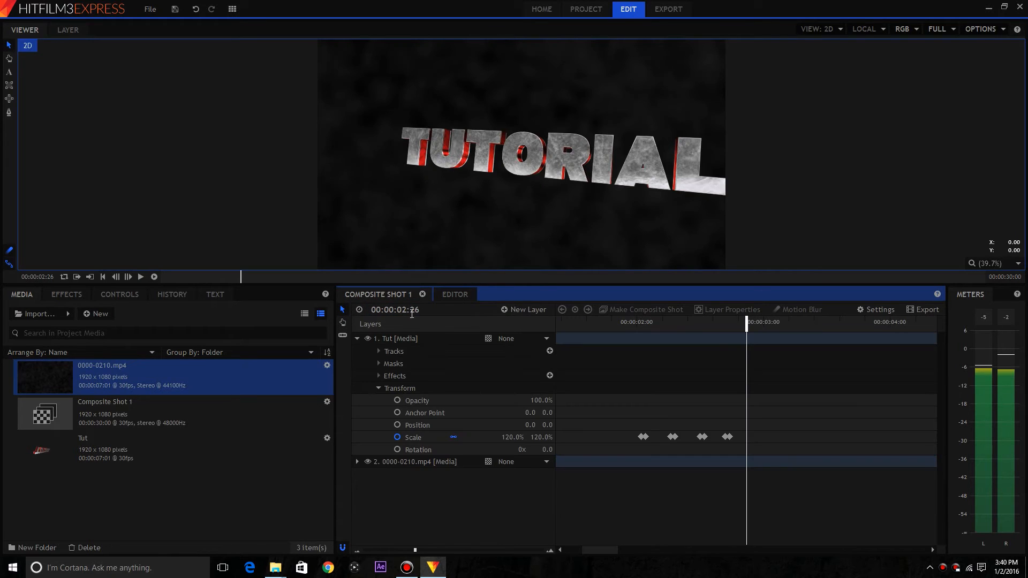
click(457, 293)
mouse_move(423, 310)
mouse_down()
mouse_move(393, 309)
mouse_move(403, 310)
mouse_up()
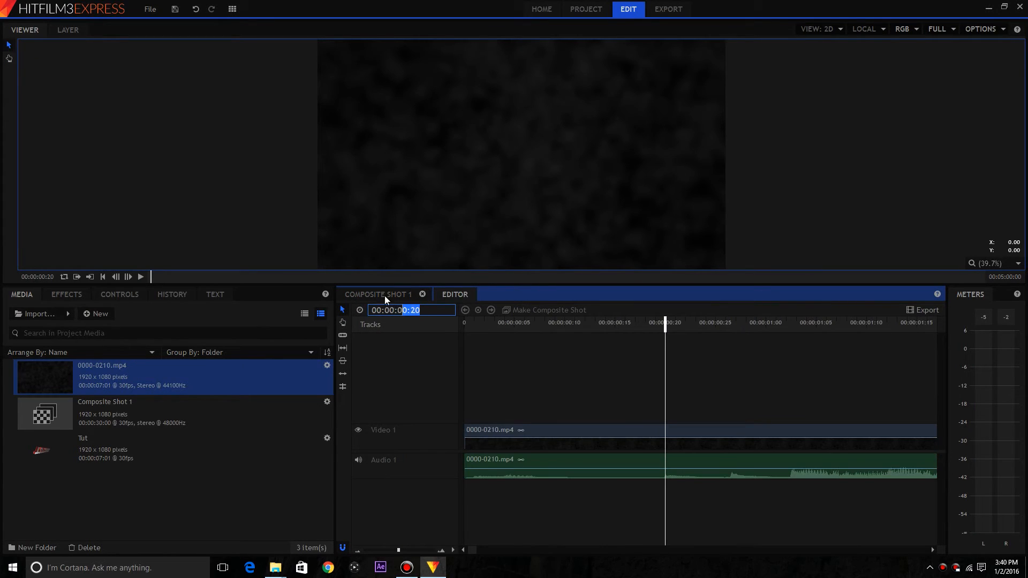
click(384, 295)
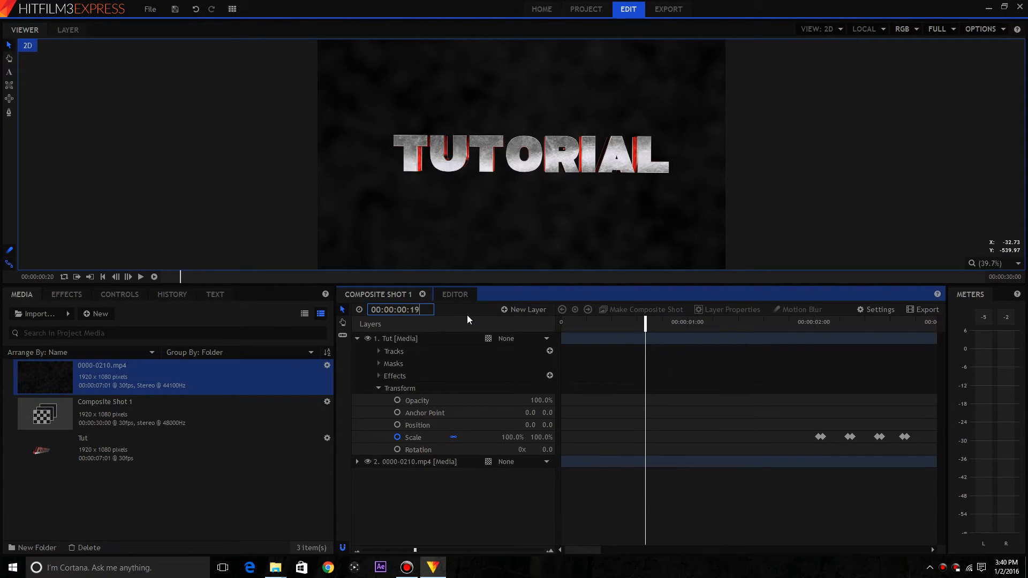
key(Left)
right_click(644, 439)
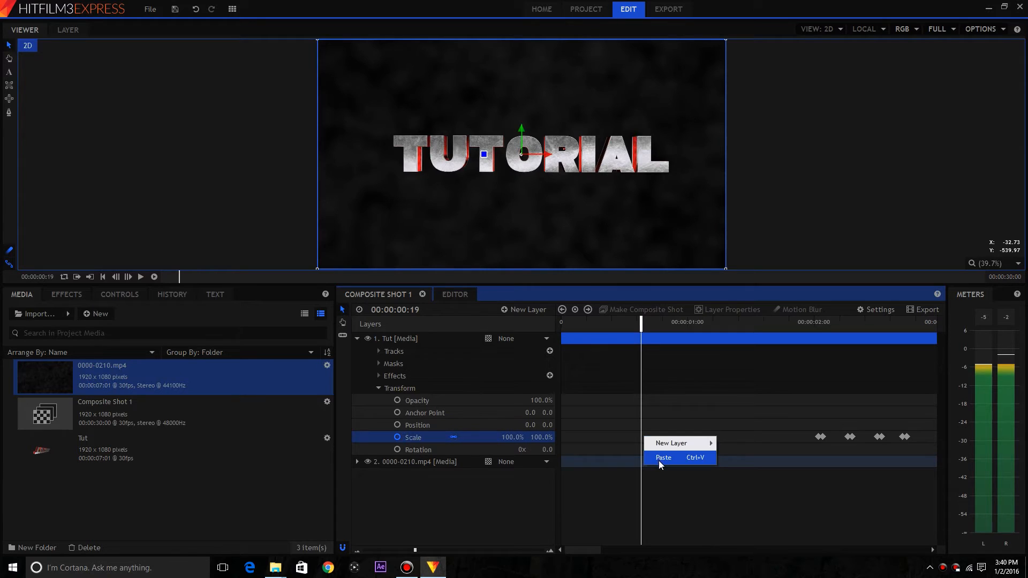
click(659, 457)
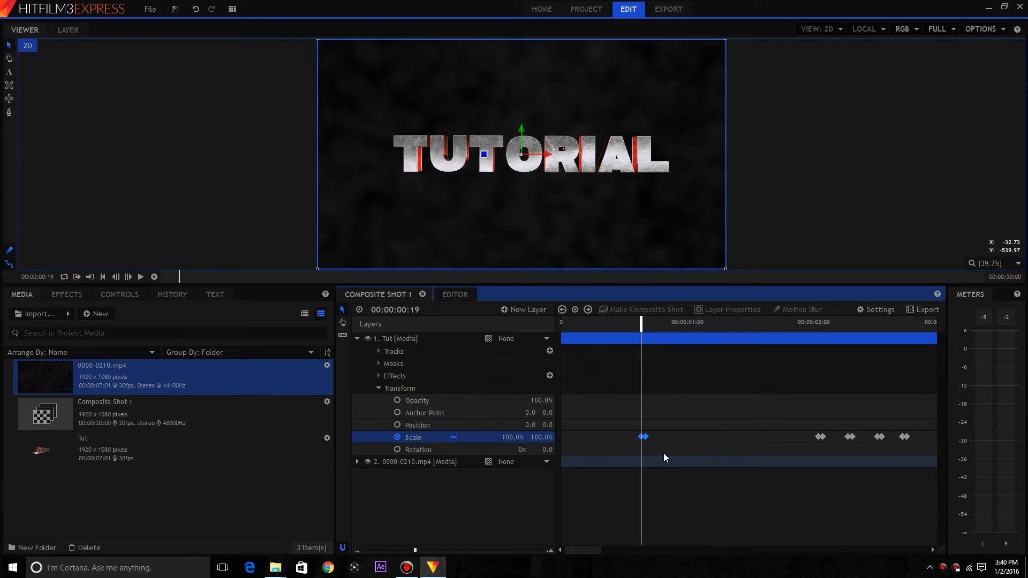
- Locate the next audio beat at 00:00:00:26 in the editor and paste Tut's Scale keyframes at 00:00:00:25 in Composite Shot 1
click(455, 296)
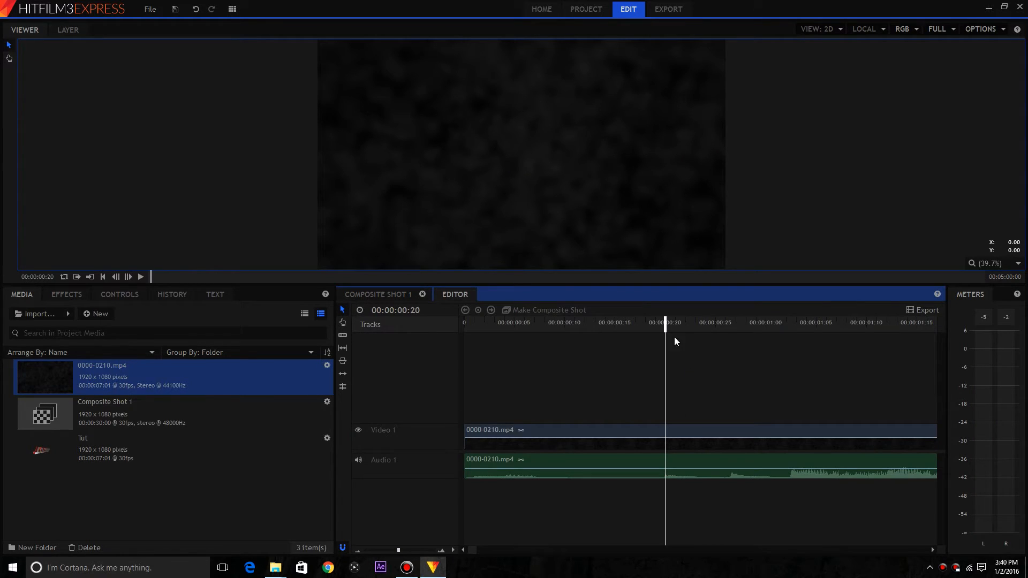
drag(675, 341, 725, 348)
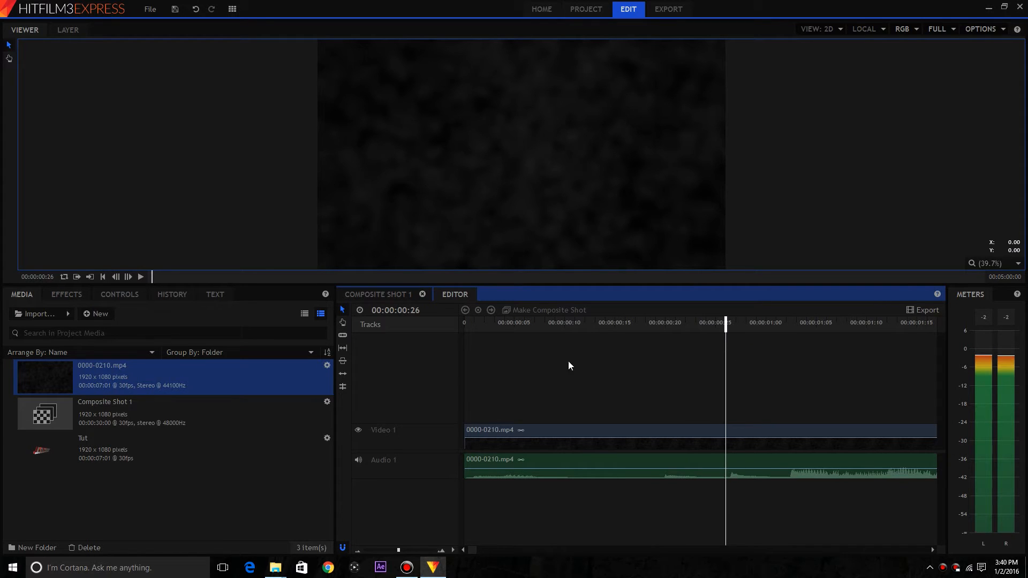
click(377, 293)
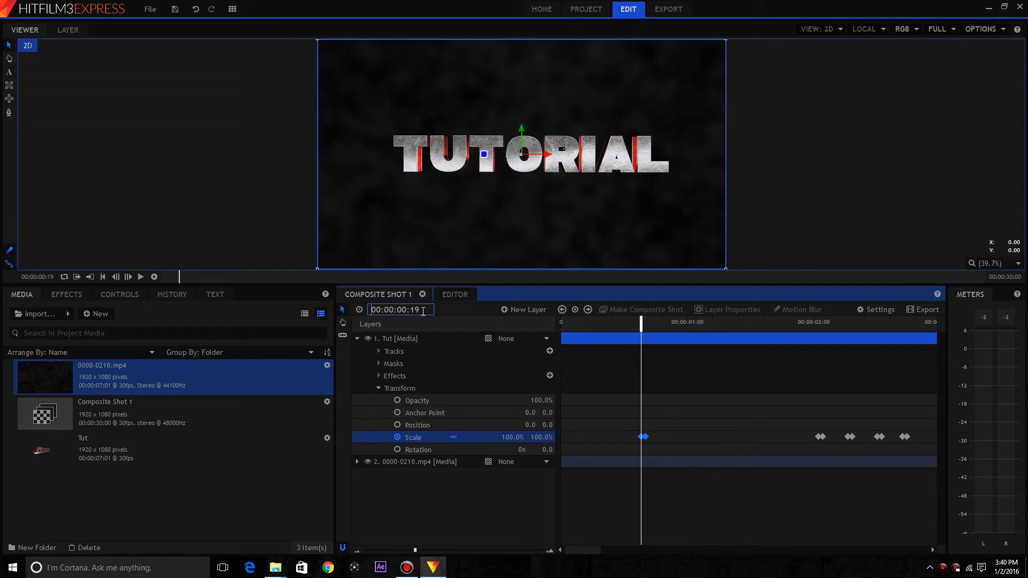
drag(423, 312, 441, 313)
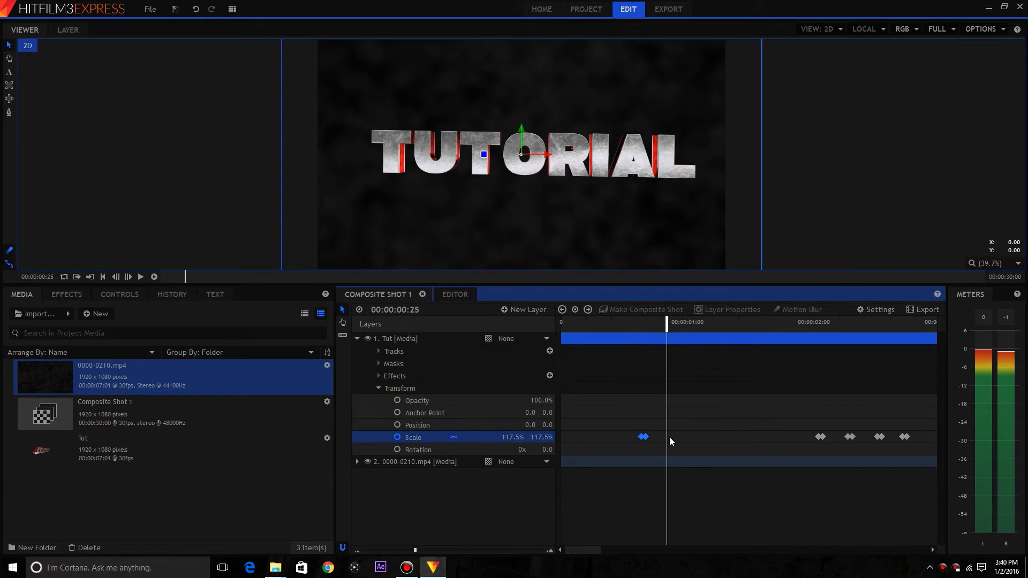
right_click(669, 437)
click(695, 462)
- Find the following beat in the editor audio and paste Tut's Scale keyframes at 00:00:01:01 in Composite Shot 1
click(462, 298)
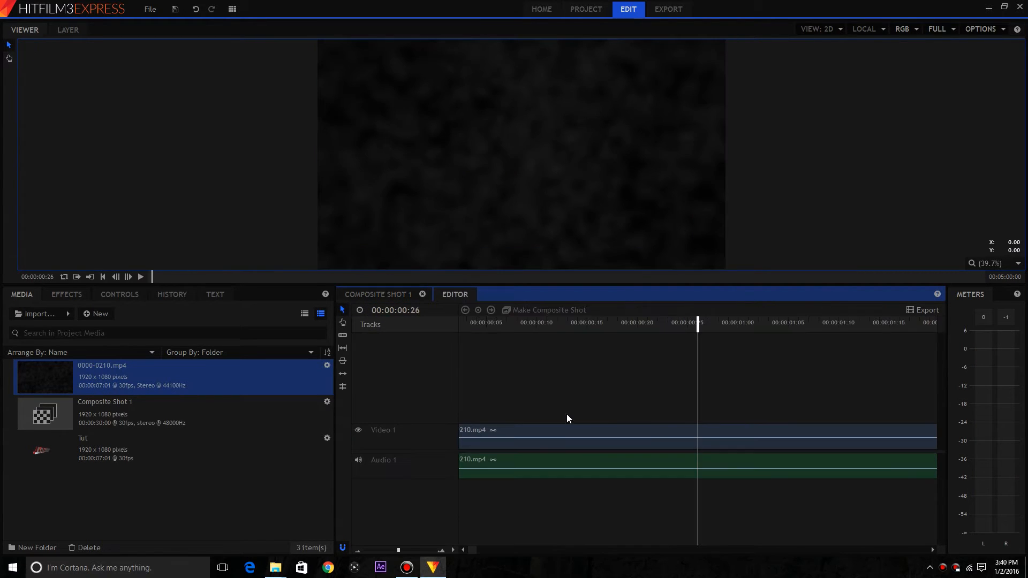
click(751, 345)
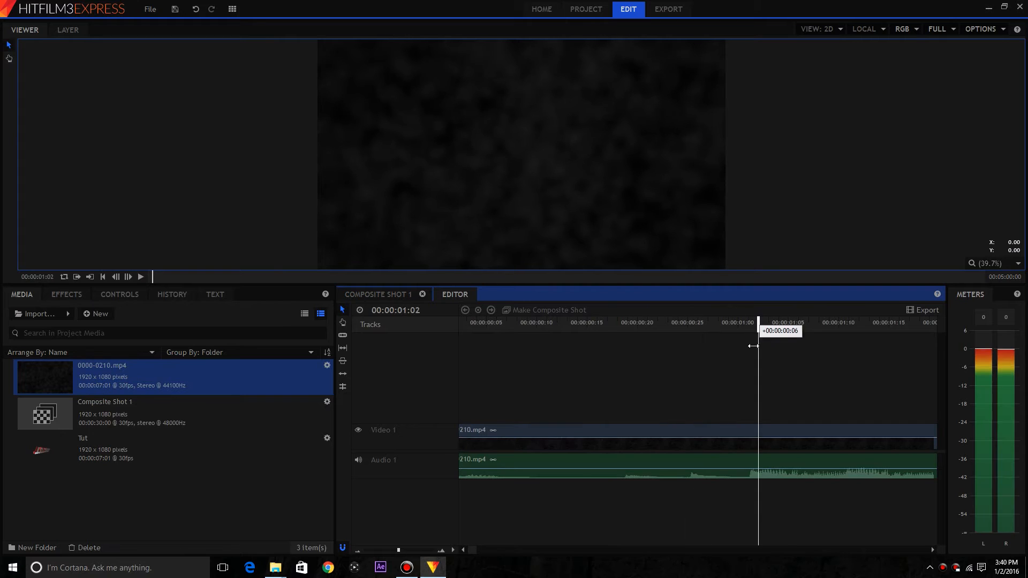
click(388, 295)
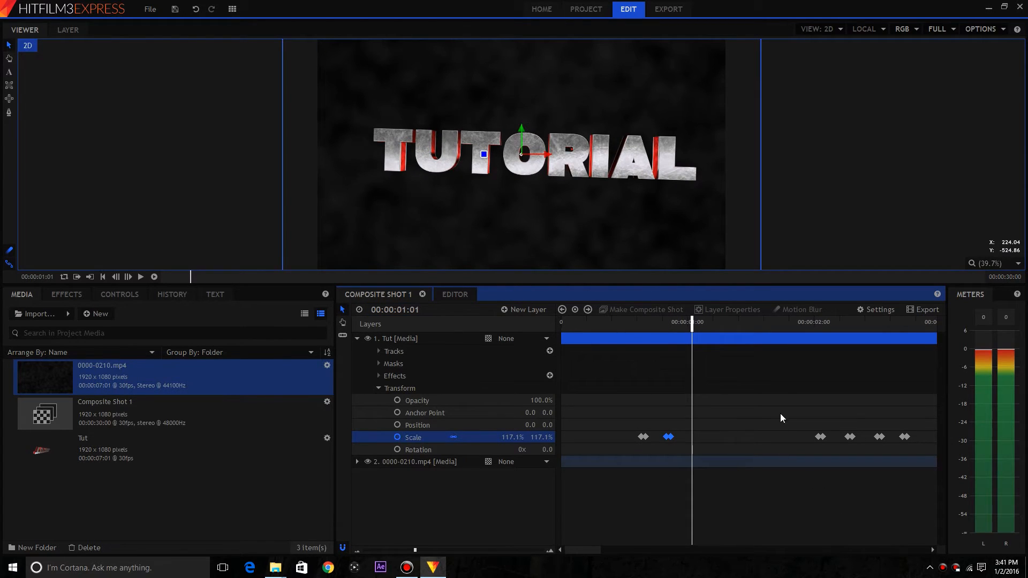
key(ctrl+v)
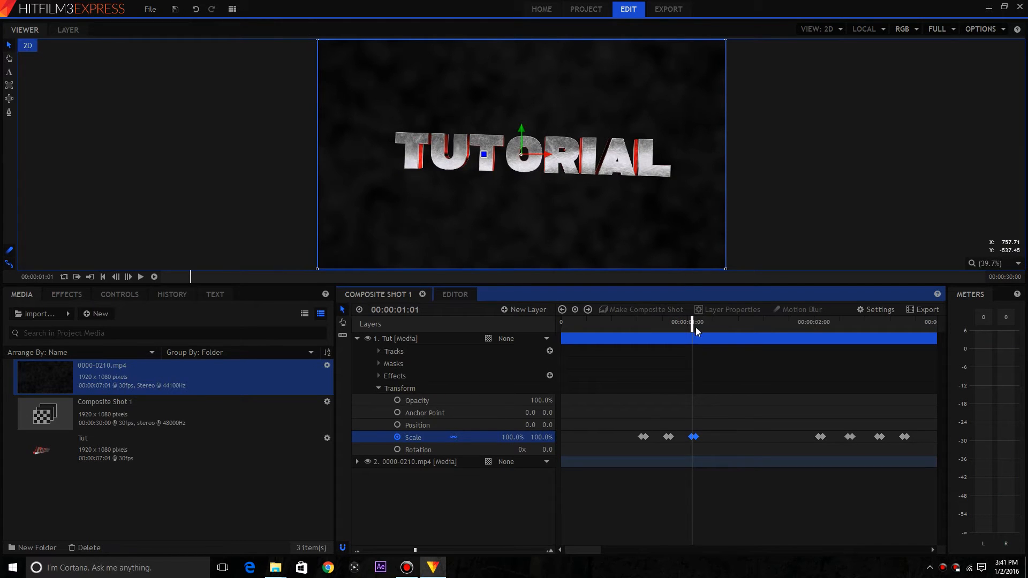
- Play back Composite Shot 1 from before the first scale keyframes to check the text pulses
drag(692, 322, 607, 363)
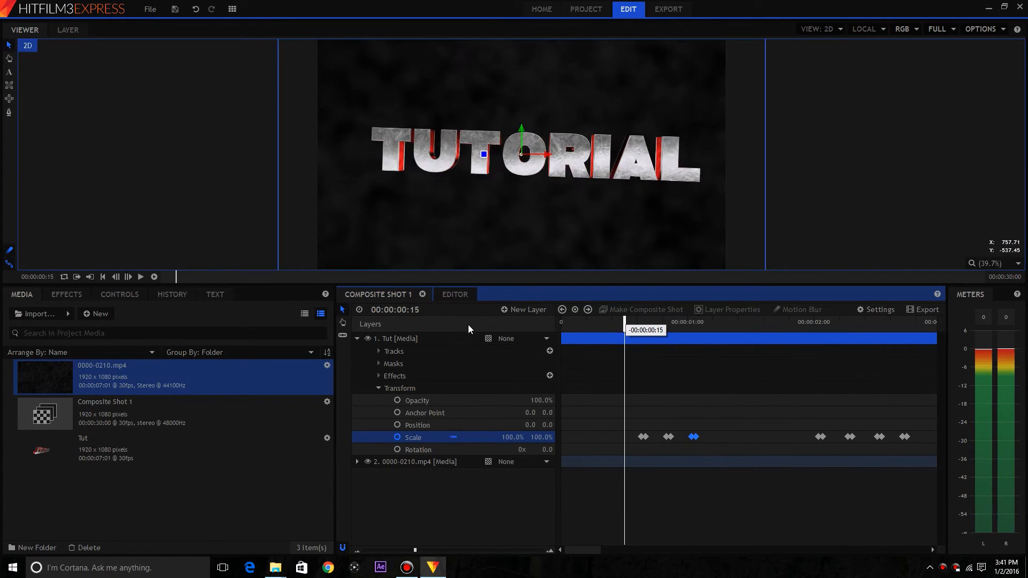
click(141, 277)
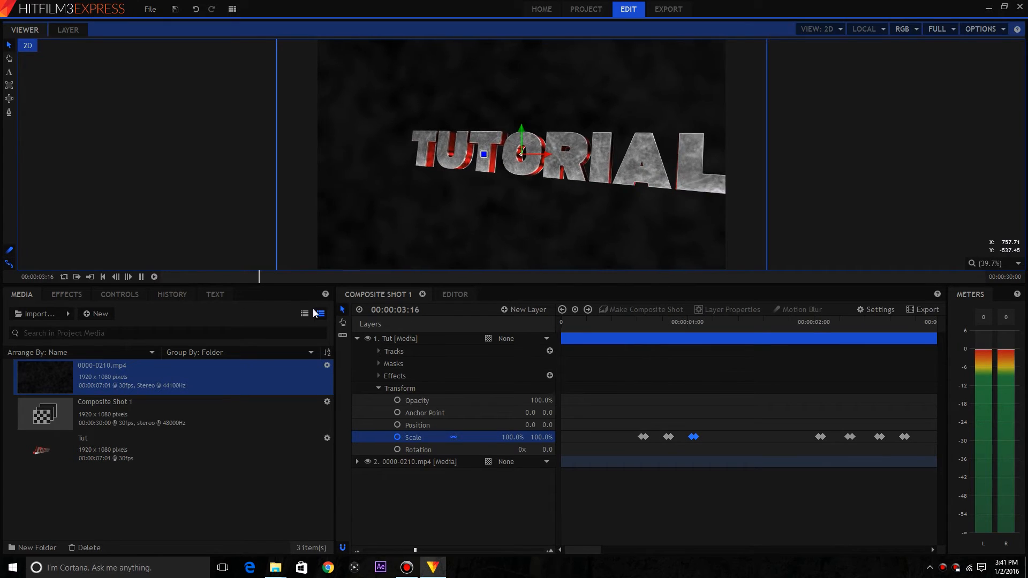
click(512, 265)
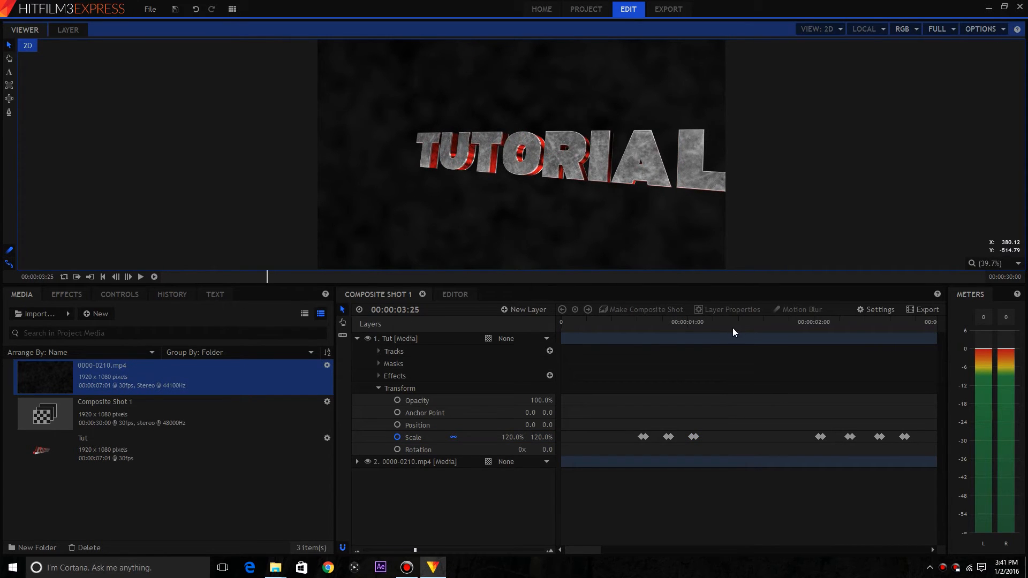
- Preview the text animation after the last scale keyframes from 00:00:03:05 and return the playhead to 00:00:03:21
drag(733, 326, 927, 381)
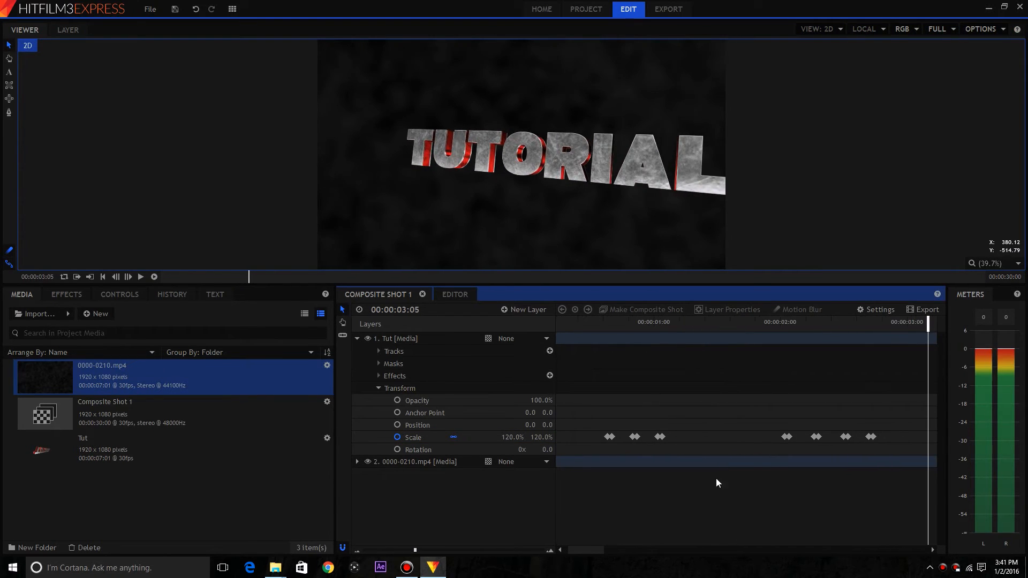
drag(593, 548, 605, 548)
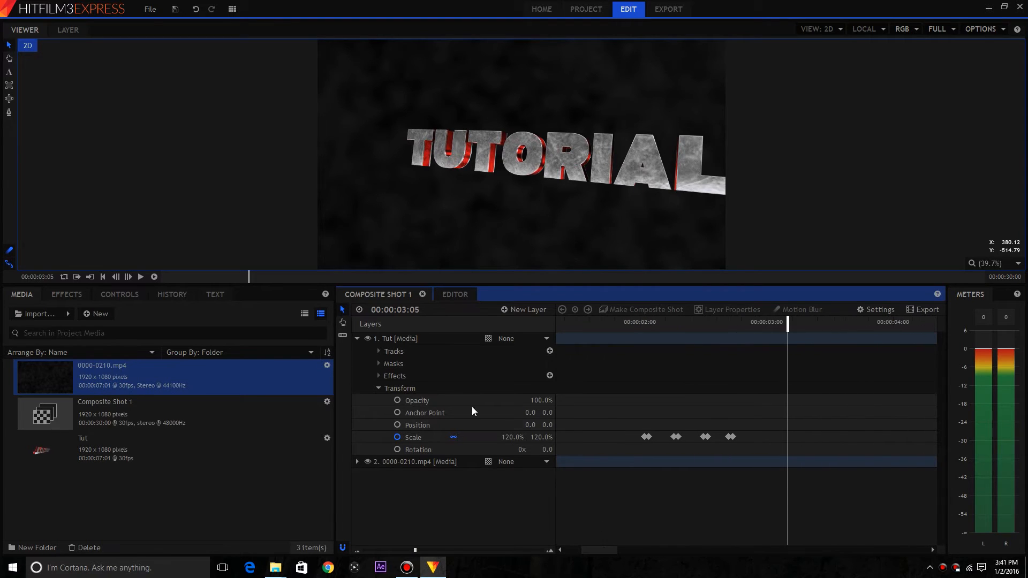
click(142, 278)
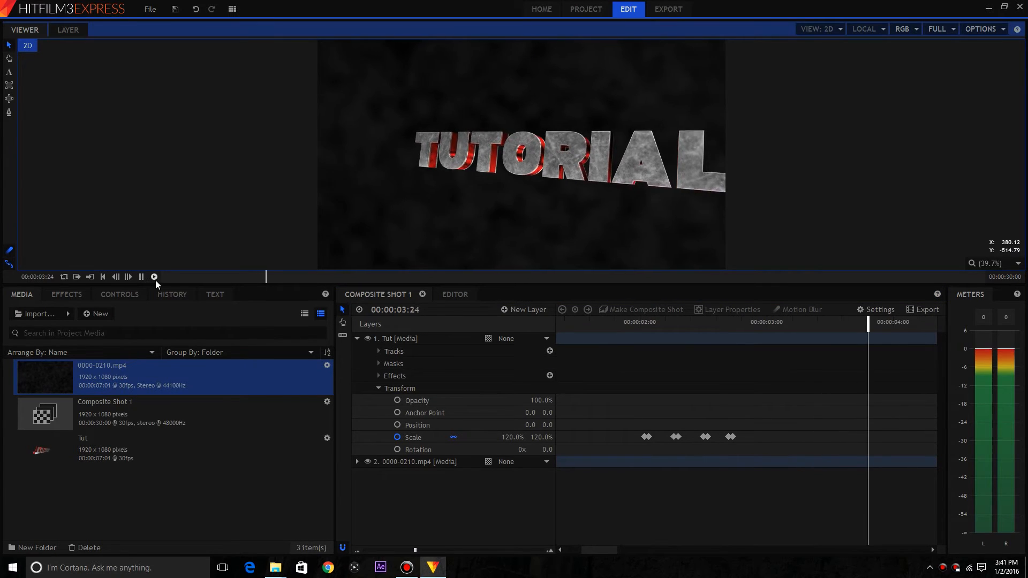
key(space)
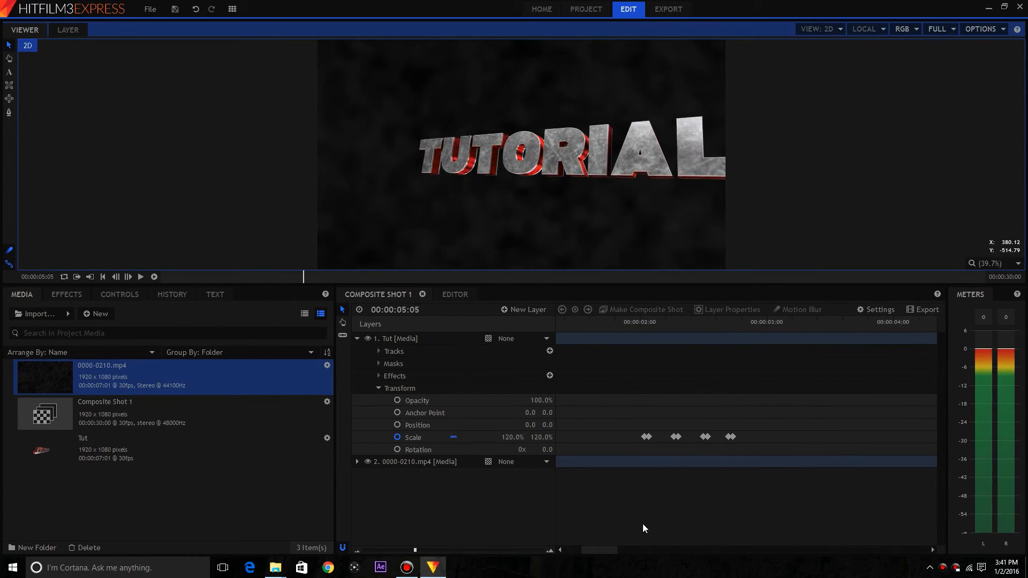
click(855, 323)
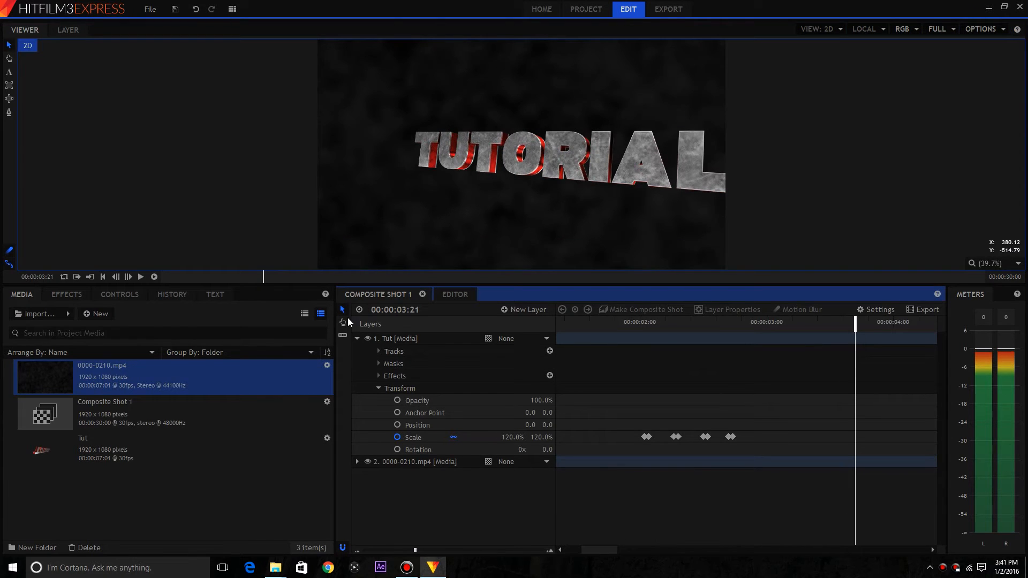
- Examine the later beats in the editor's audio waveform, playing from 00:00:02:01 and returning the playhead there
click(460, 295)
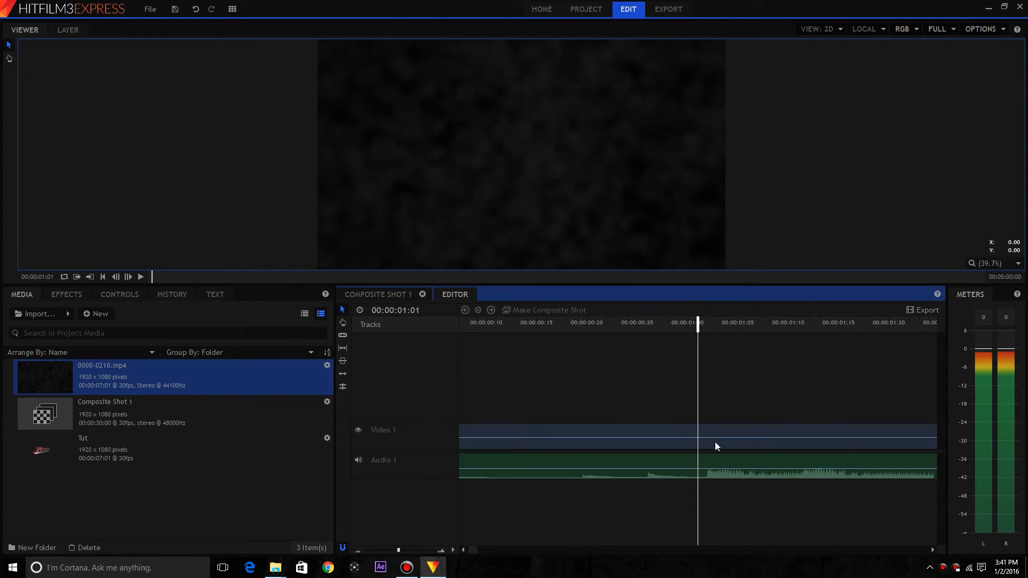
drag(607, 523, 473, 516)
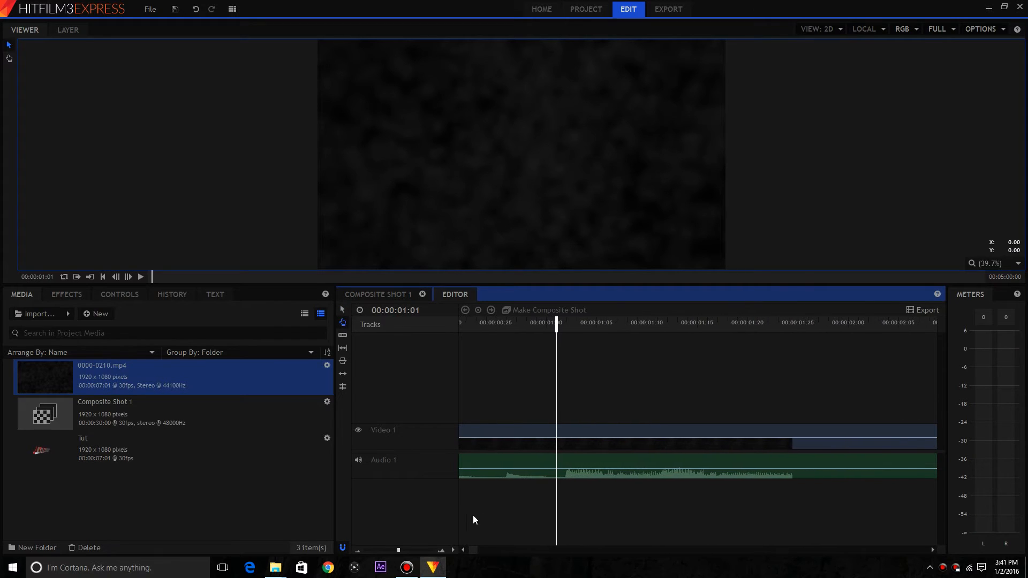
drag(707, 509, 631, 502)
key(v)
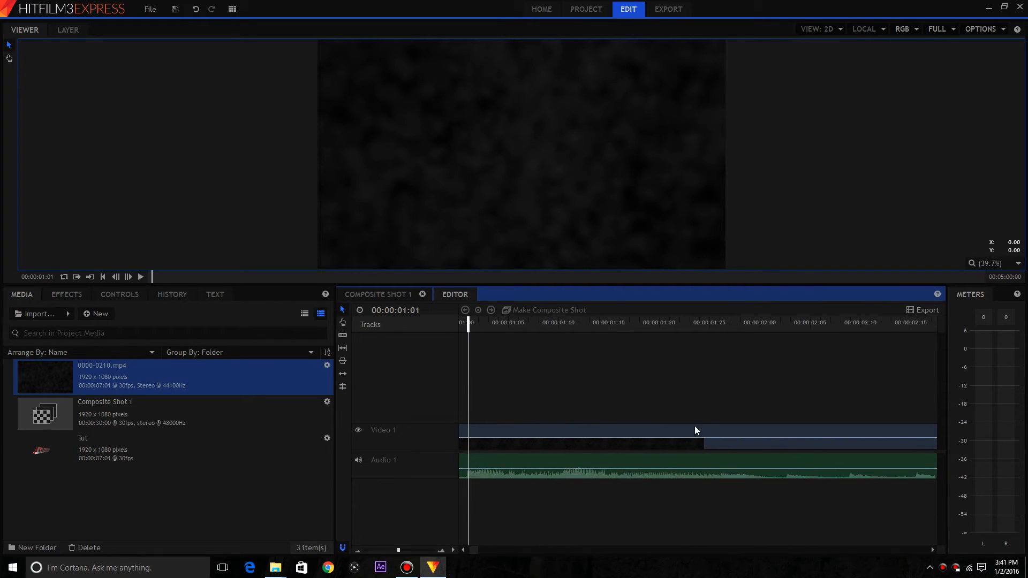
scroll(685, 527, right, 3)
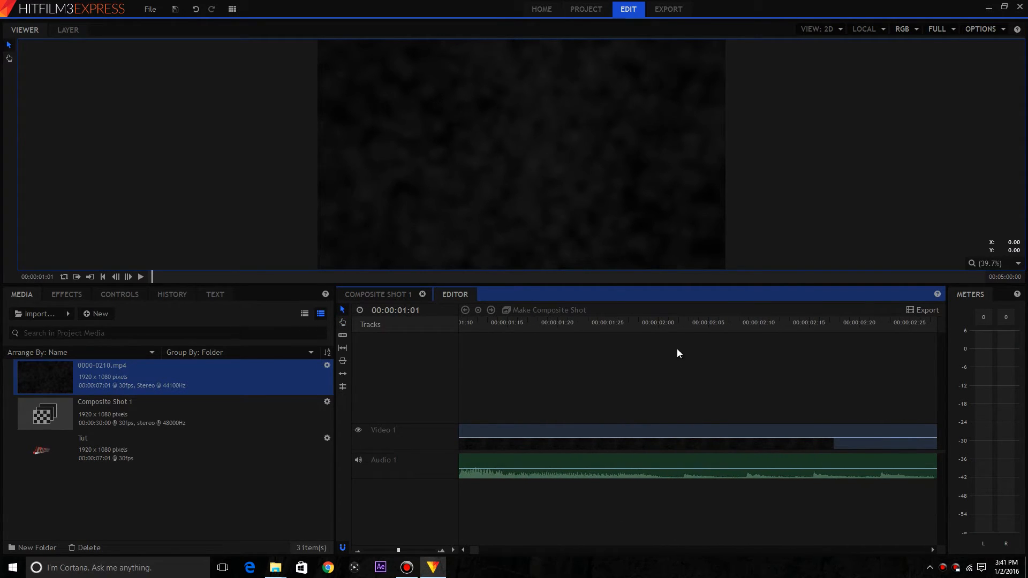
click(669, 323)
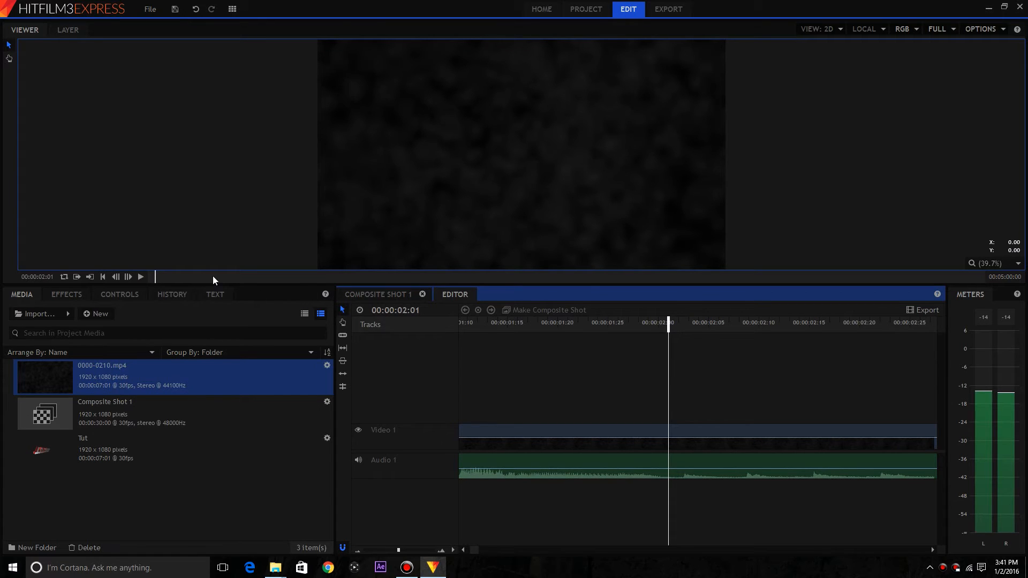
click(141, 276)
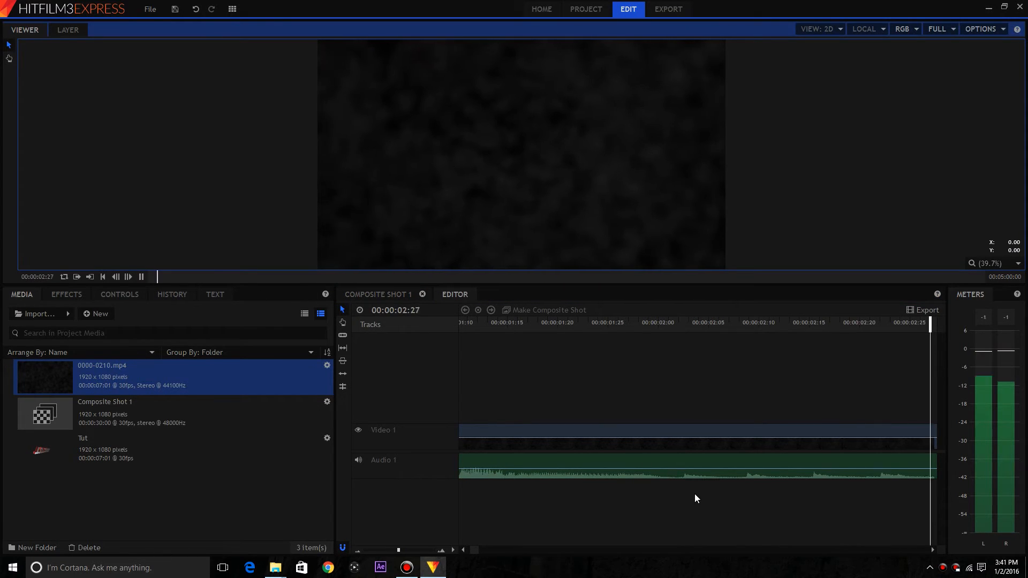
key(space)
click(667, 332)
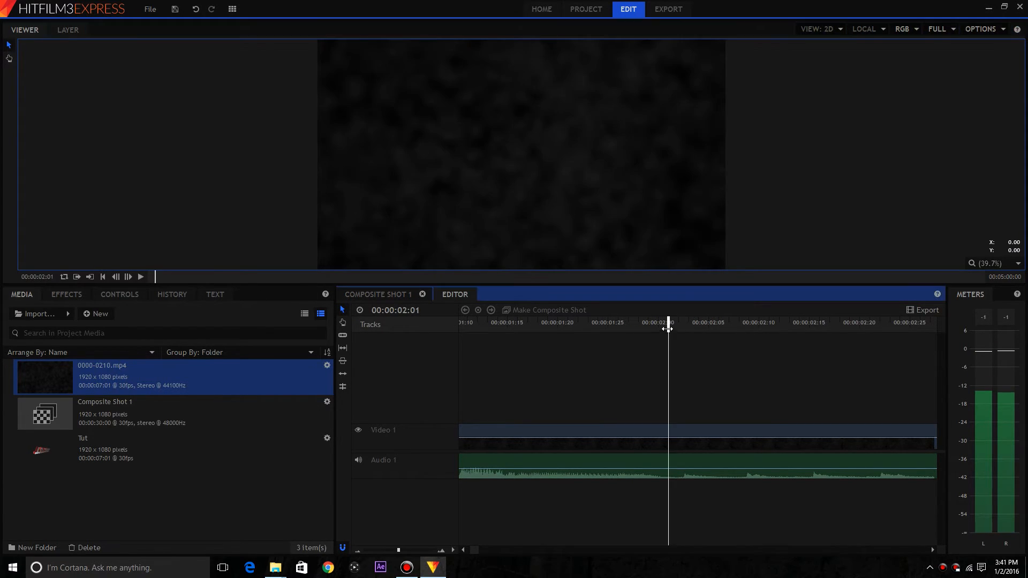
- Examine the editor's audio waveform past 00:00:02:01, scrubbing the playhead through the beats up to 00:00:04:16
scroll(589, 514, right, 6)
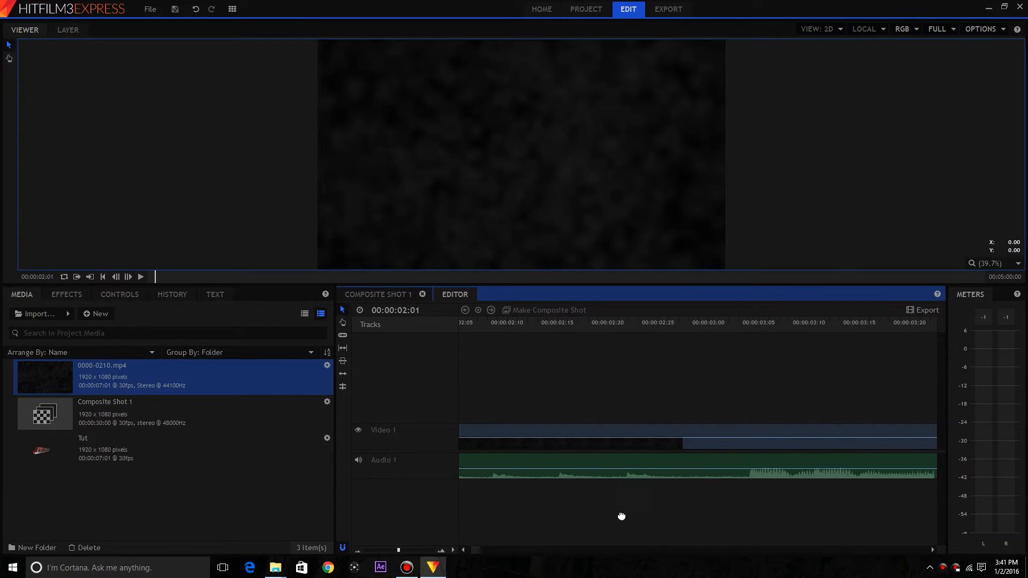
scroll(669, 513, left, 4)
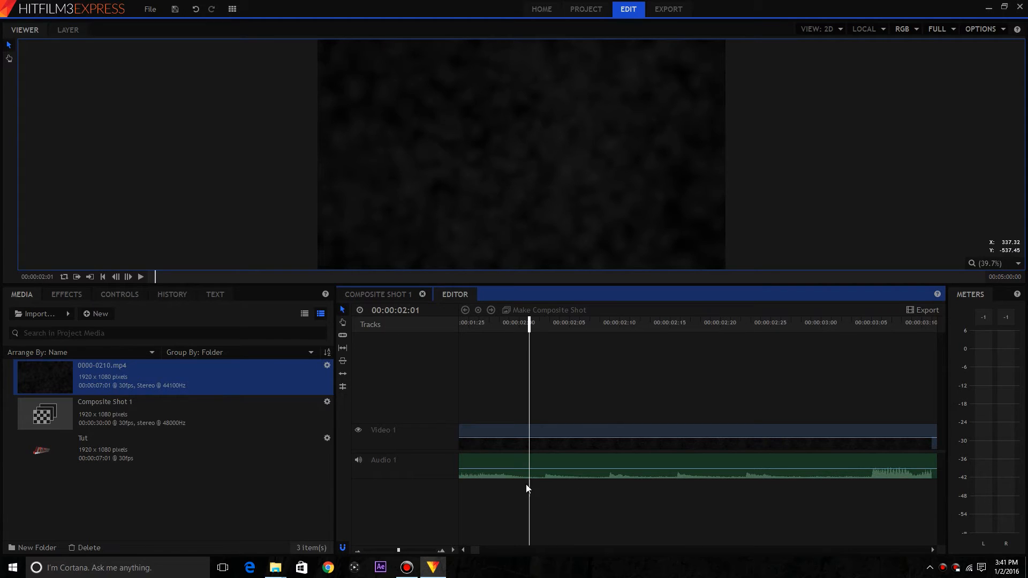
drag(644, 493, 537, 510)
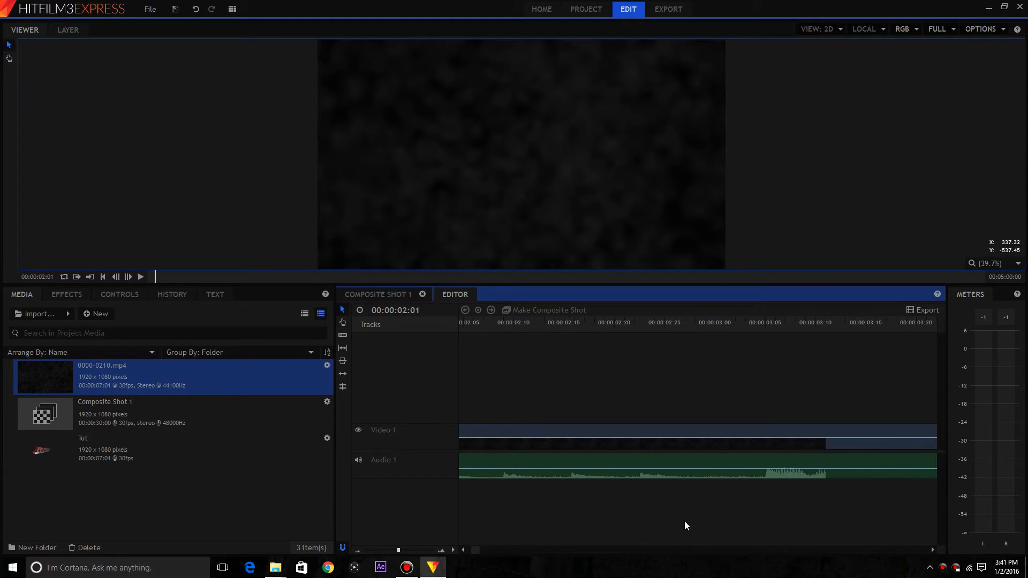
drag(689, 521, 562, 512)
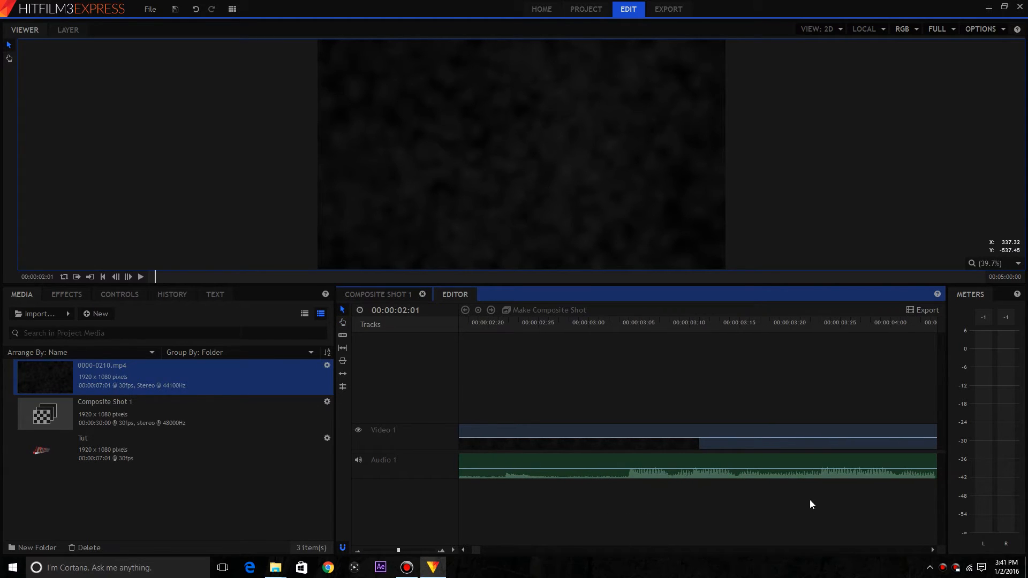
drag(760, 506, 712, 503)
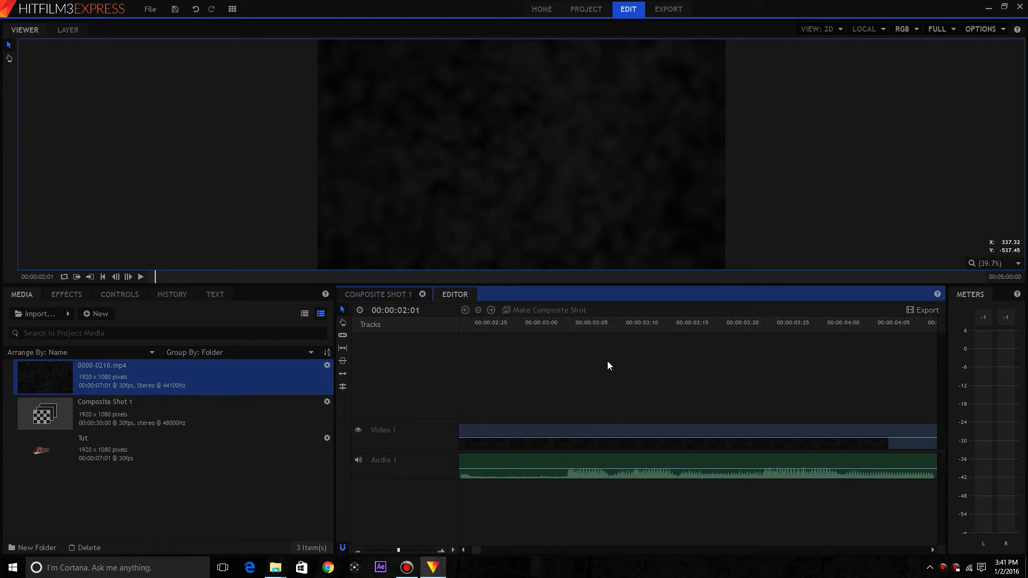
drag(612, 324, 925, 372)
drag(817, 370, 862, 410)
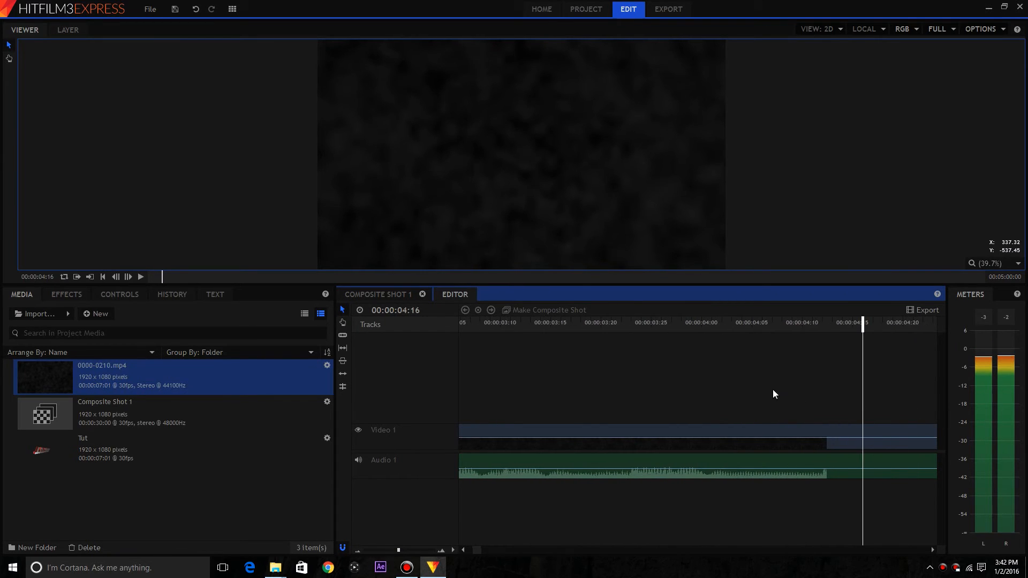
- Play the editor audio from 00:00:03:29 and again from 00:00:03:00 to listen for the next strong beat
click(691, 321)
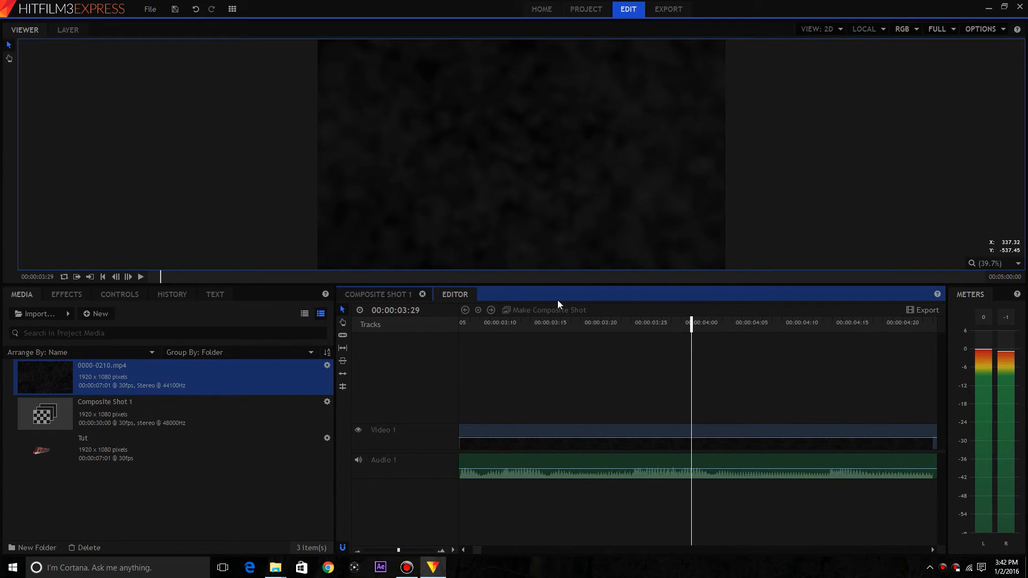
click(142, 276)
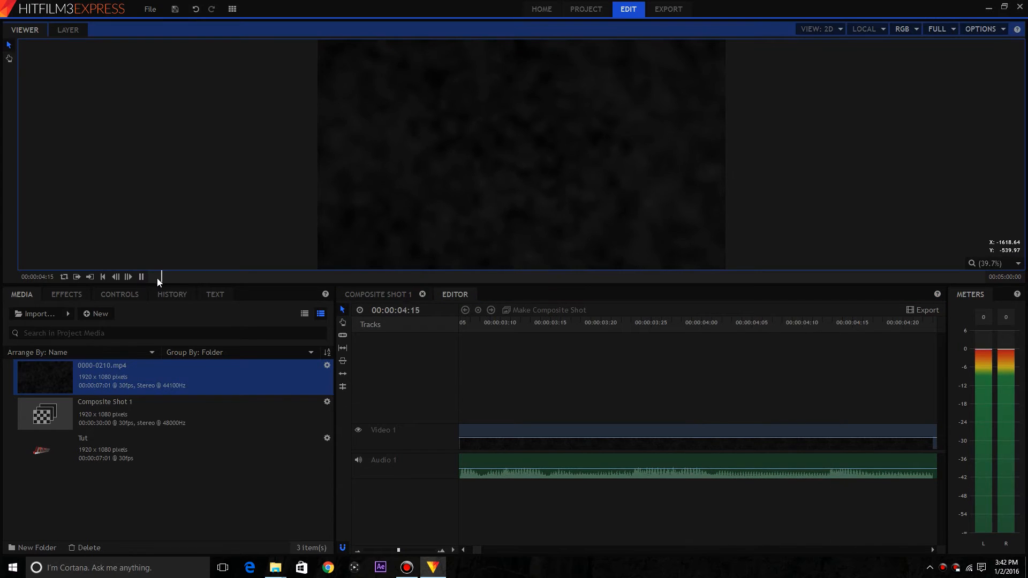
key(space)
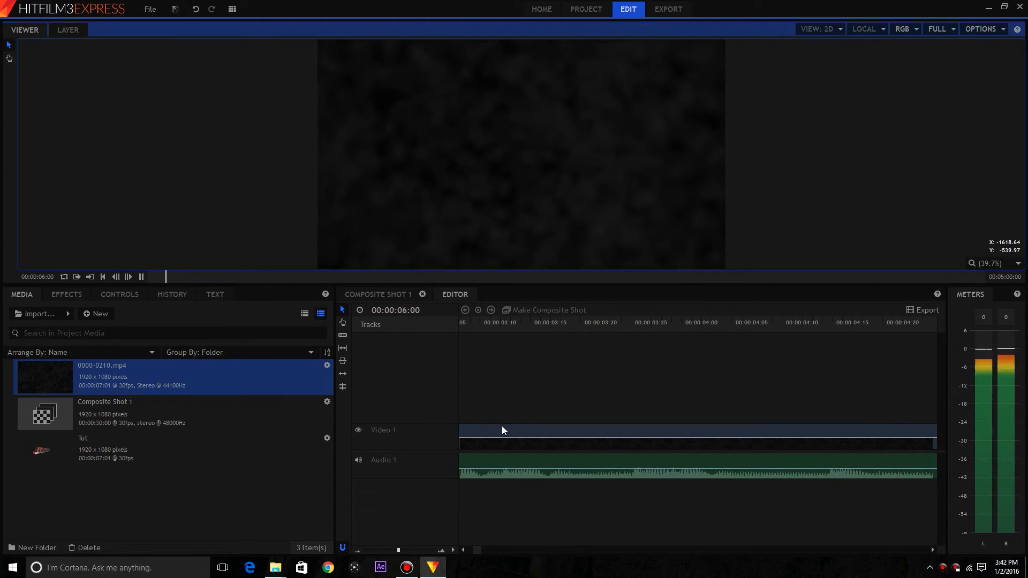
drag(697, 335, 480, 301)
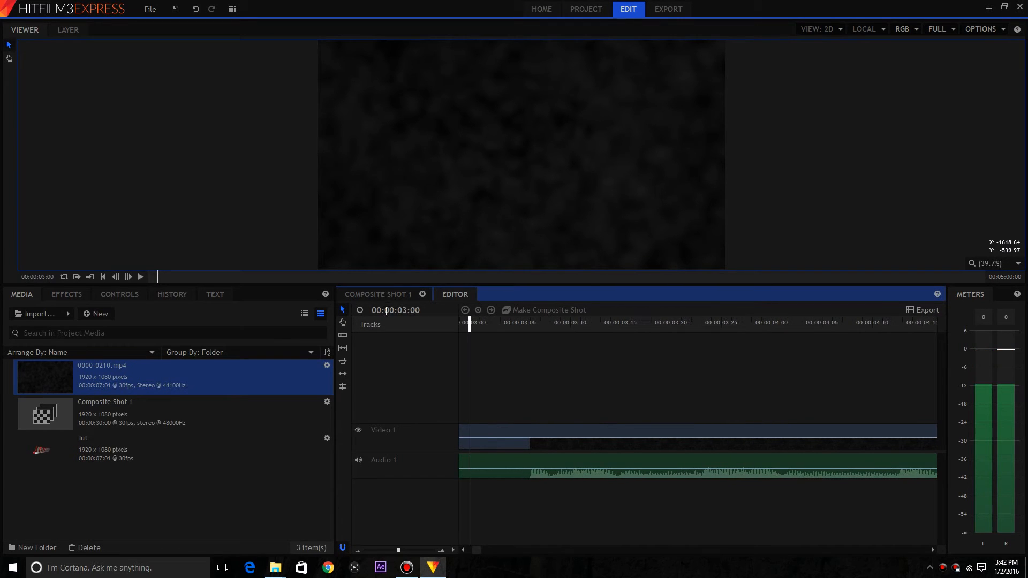
click(141, 276)
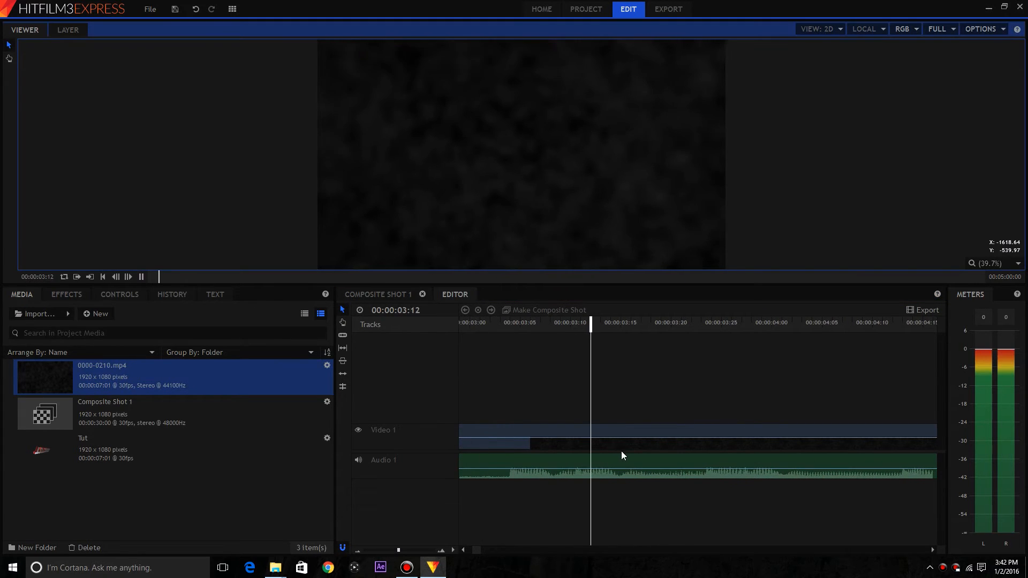
key(space)
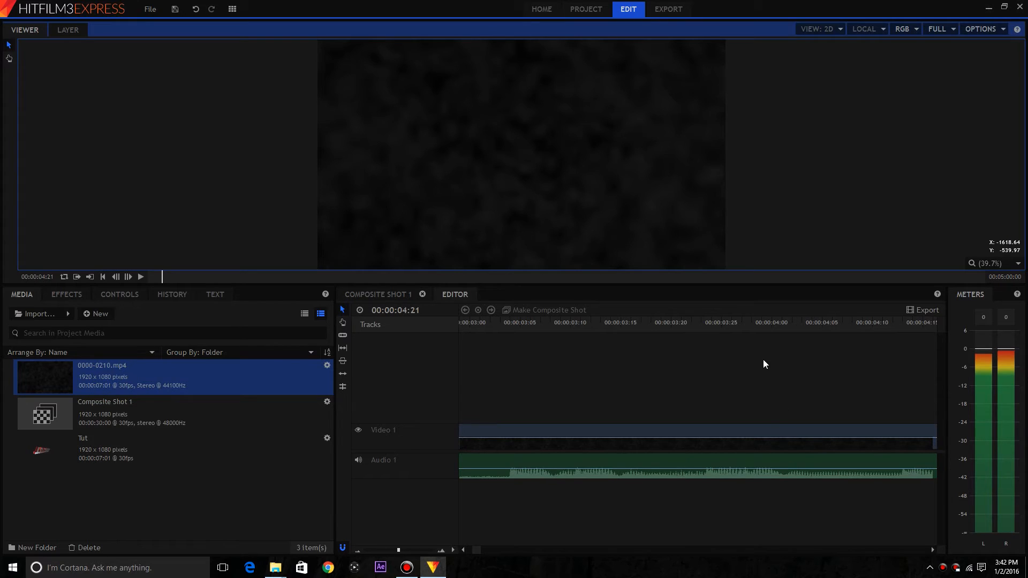
- Replay the editor audio around 00:00:04:00 to pinpoint the beat and leave the playhead at 00:00:04:00
mouse_move(766, 327)
mouse_down()
mouse_move(791, 327)
mouse_move(781, 334)
mouse_up()
click(140, 276)
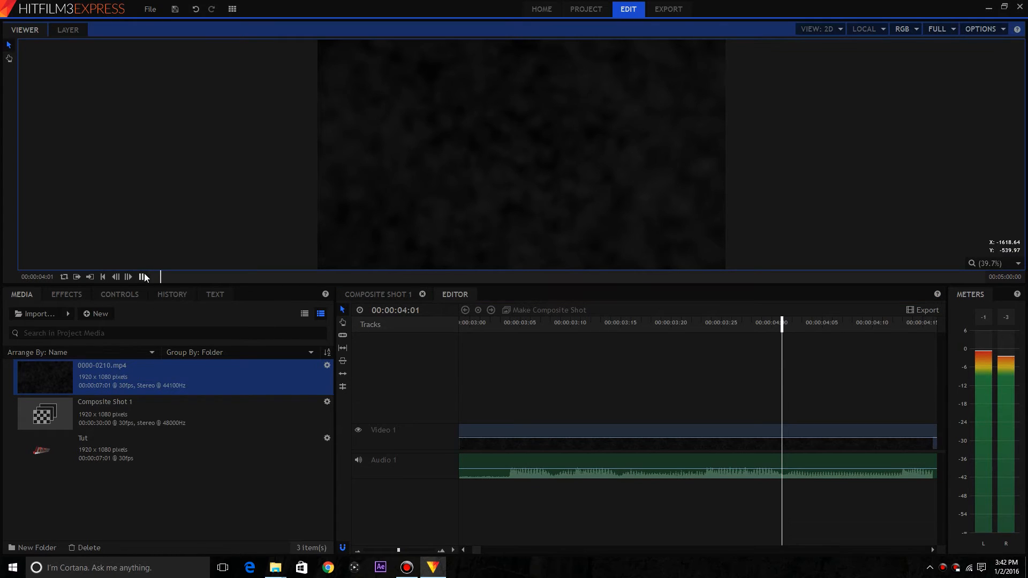
drag(910, 330, 771, 331)
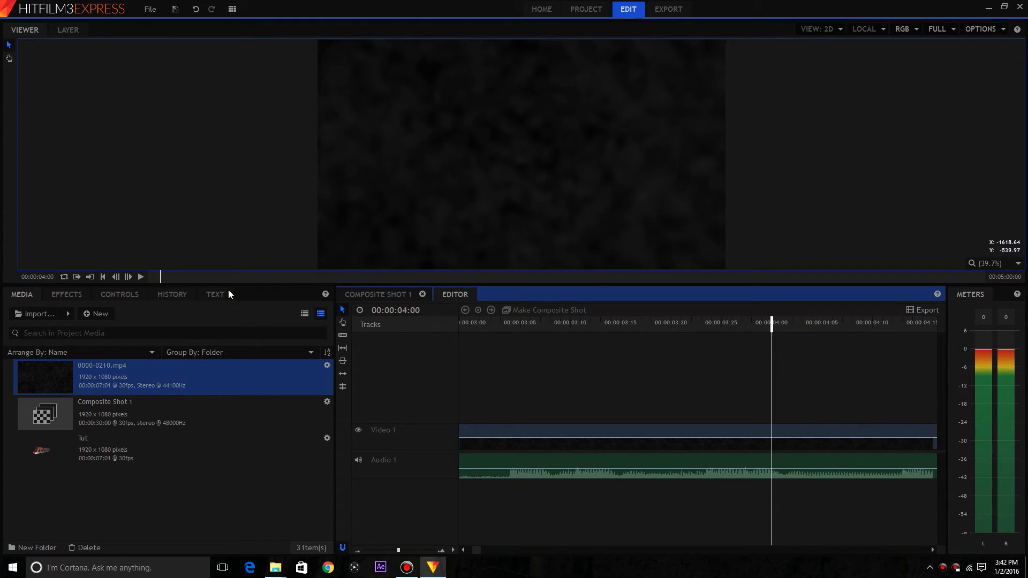
click(141, 277)
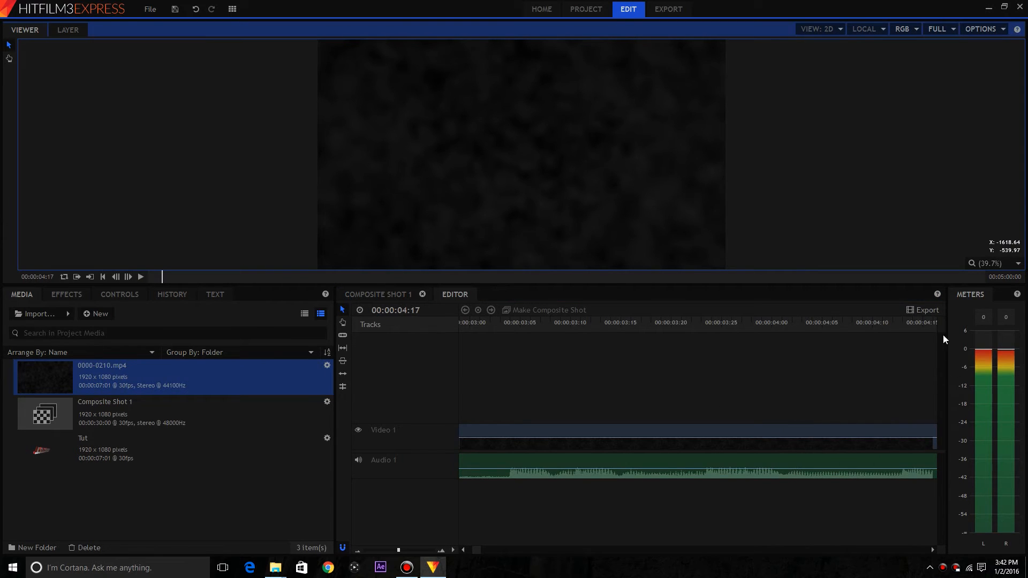
click(770, 426)
mouse_move(774, 326)
mouse_down()
mouse_move(791, 328)
mouse_move(780, 328)
mouse_up()
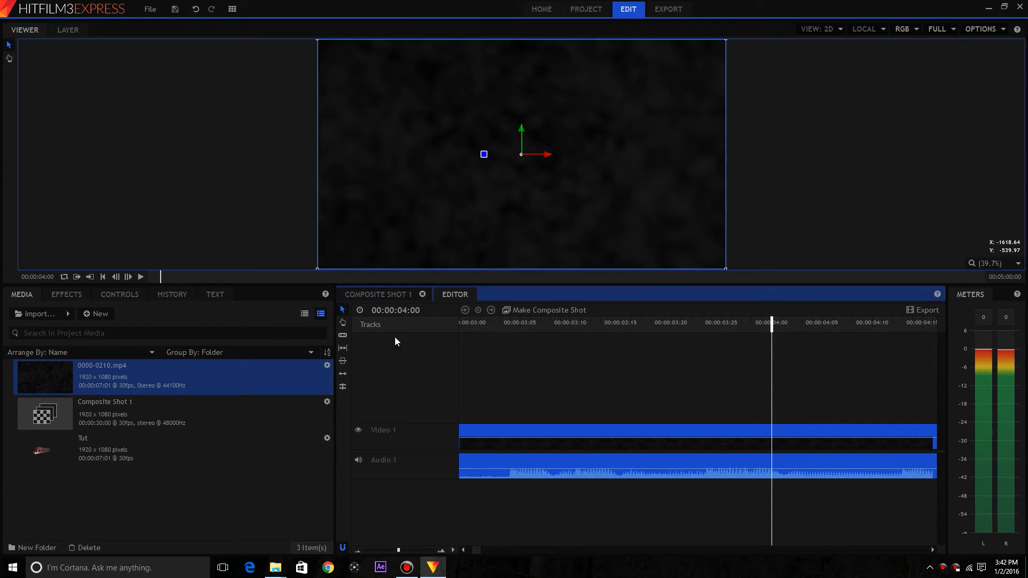
- Paste Tut's Scale keyframes at 00:00:04:00 in Composite Shot 1
click(369, 295)
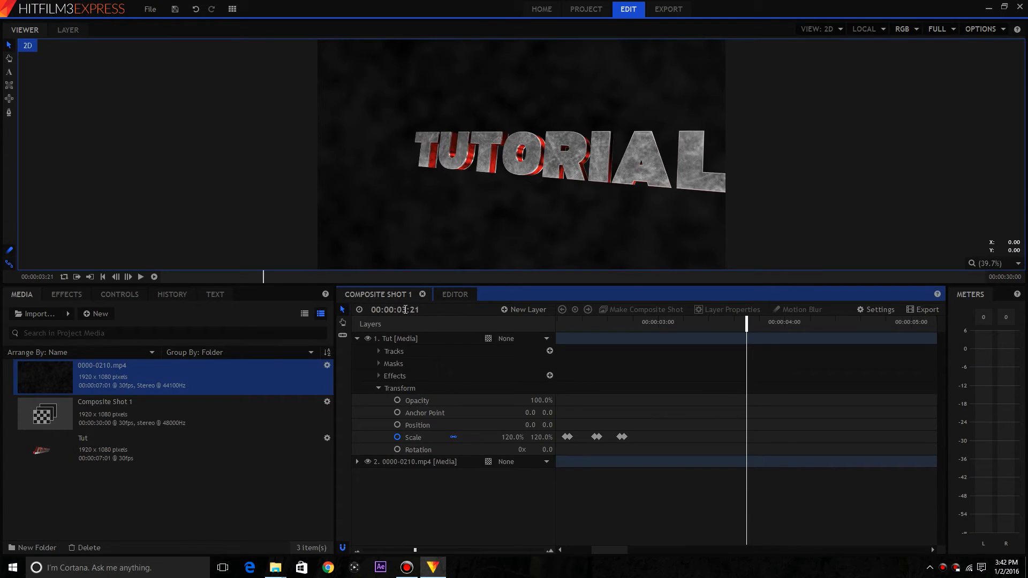
click(405, 309)
text(402)
key(Return)
click(424, 309)
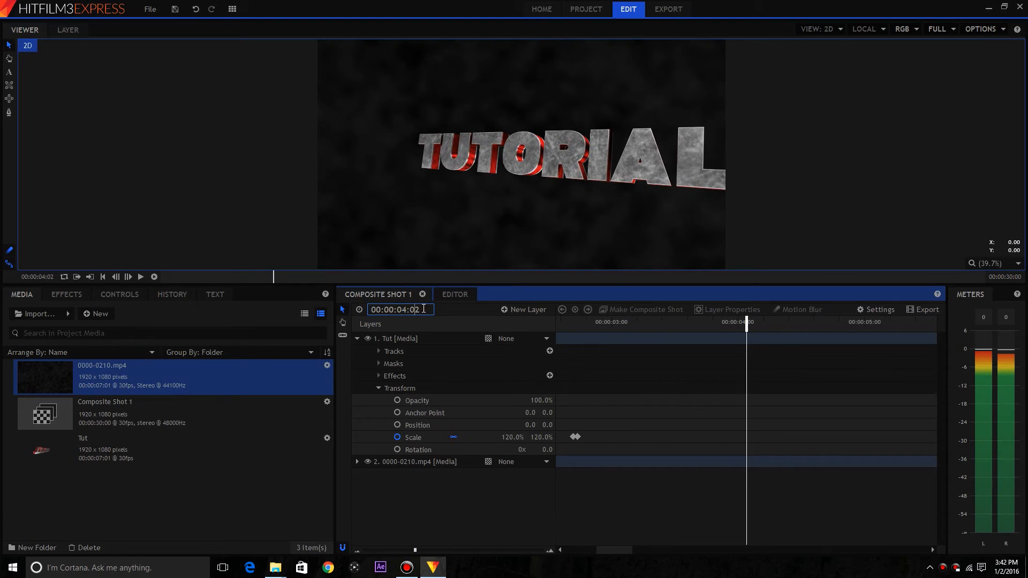
key(BackSpace)
text(0)
key(Return)
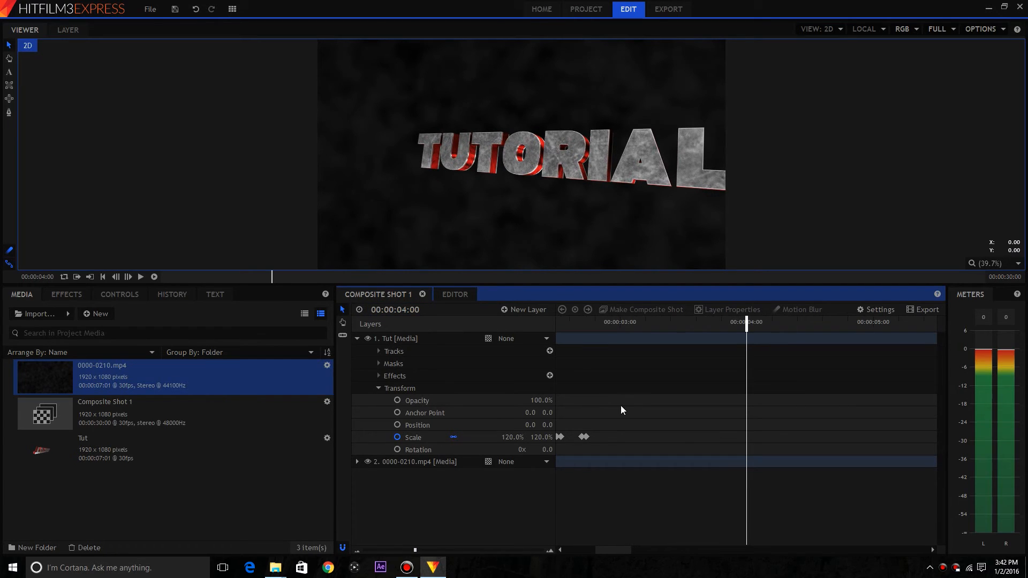
right_click(746, 437)
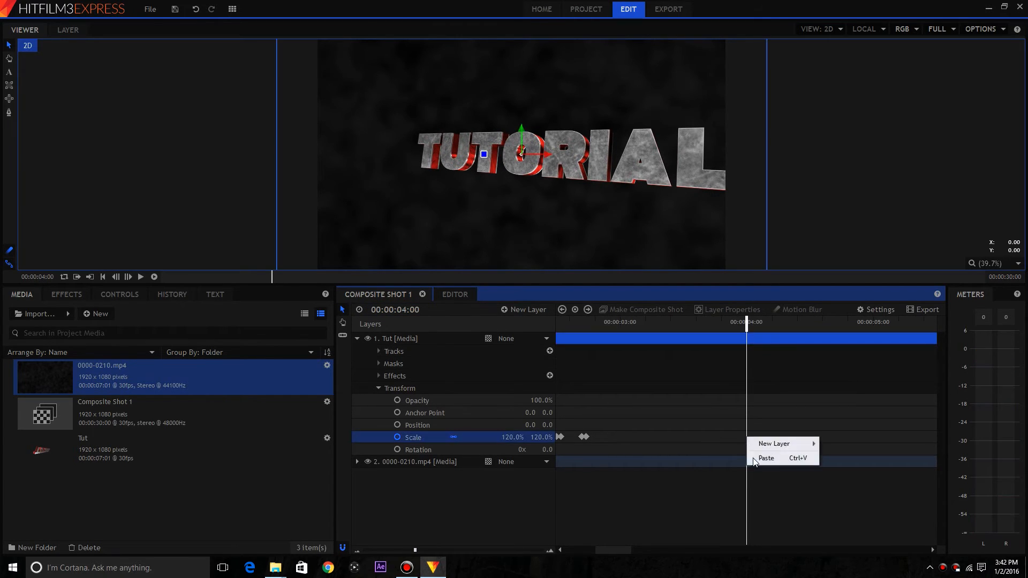
click(766, 458)
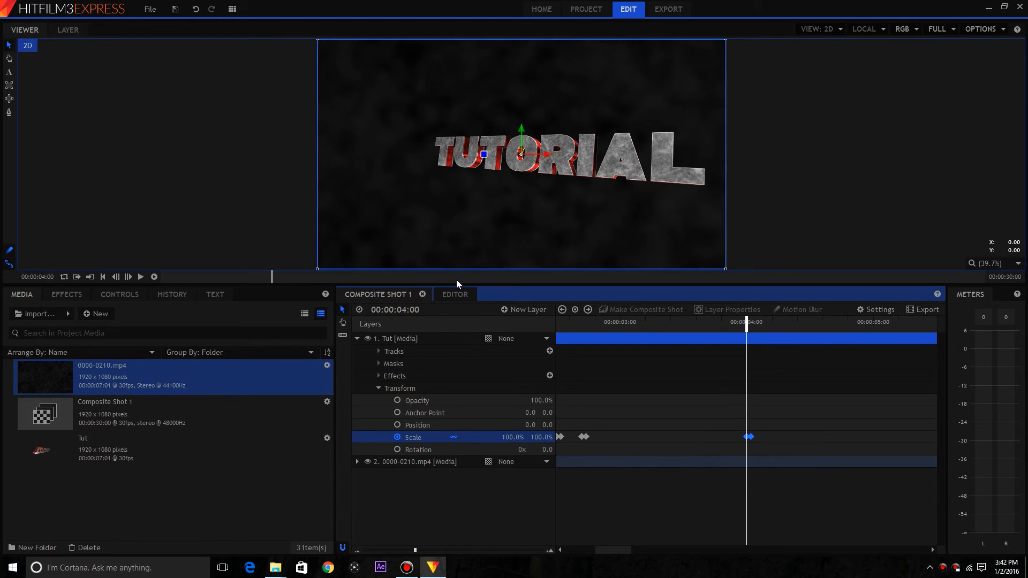
- Find the beat after 00:00:04:00 in the editor audio and paste Tut's Scale keyframes at 00:00:04:11 in Composite Shot 1
click(464, 295)
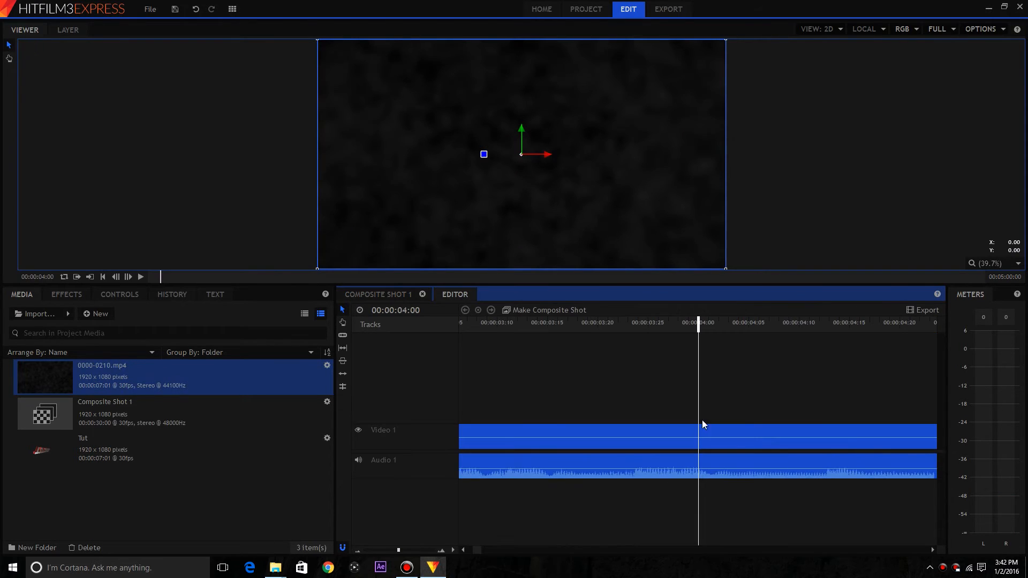
key(space)
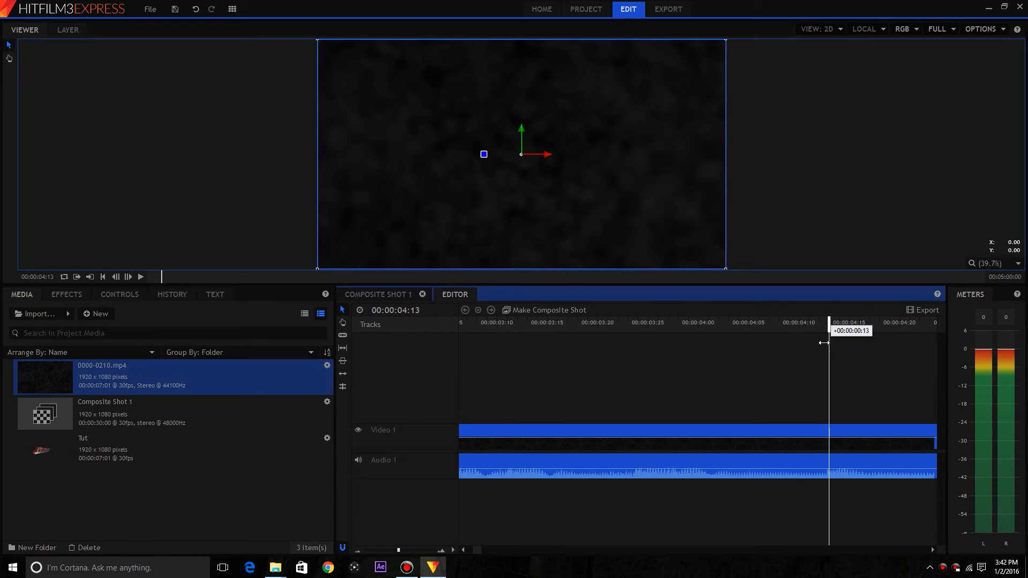
click(383, 294)
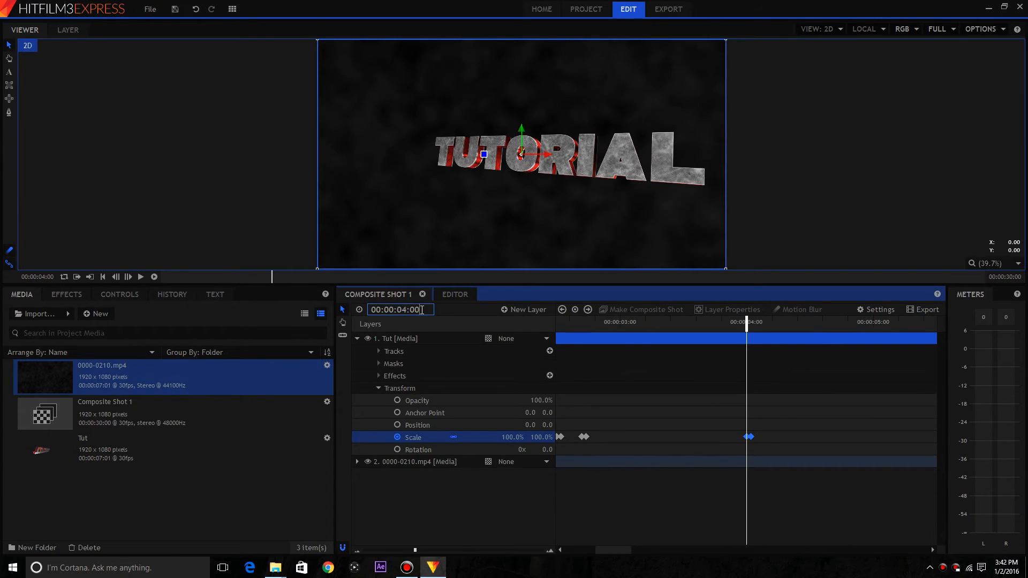
click(422, 310)
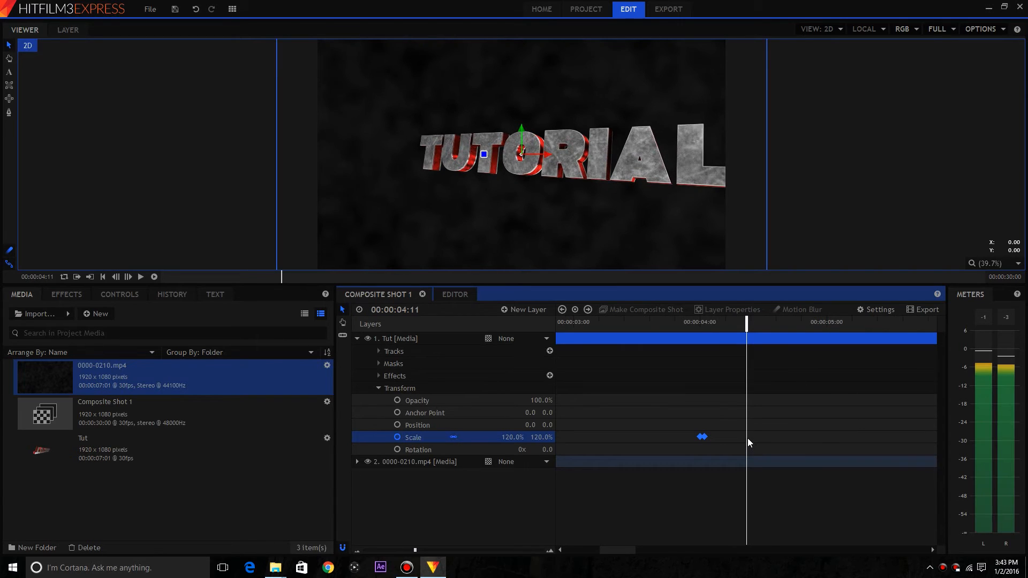
right_click(747, 437)
click(766, 456)
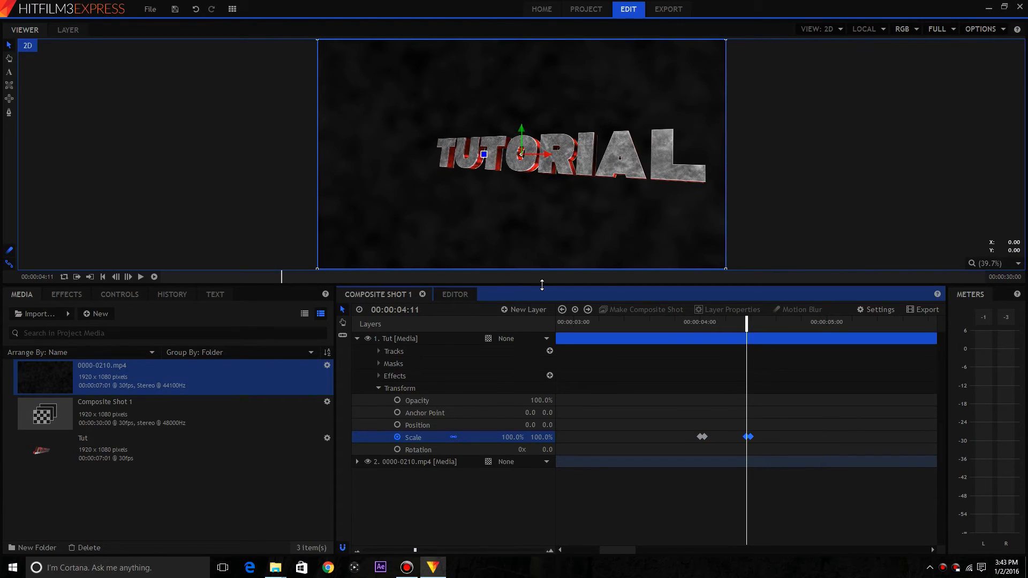
- Inspect the enlarged editor waveform frame by frame around the beat at 00:00:04:12 and 00:00:04:13, returning the playhead to 00:00:04:12
click(452, 296)
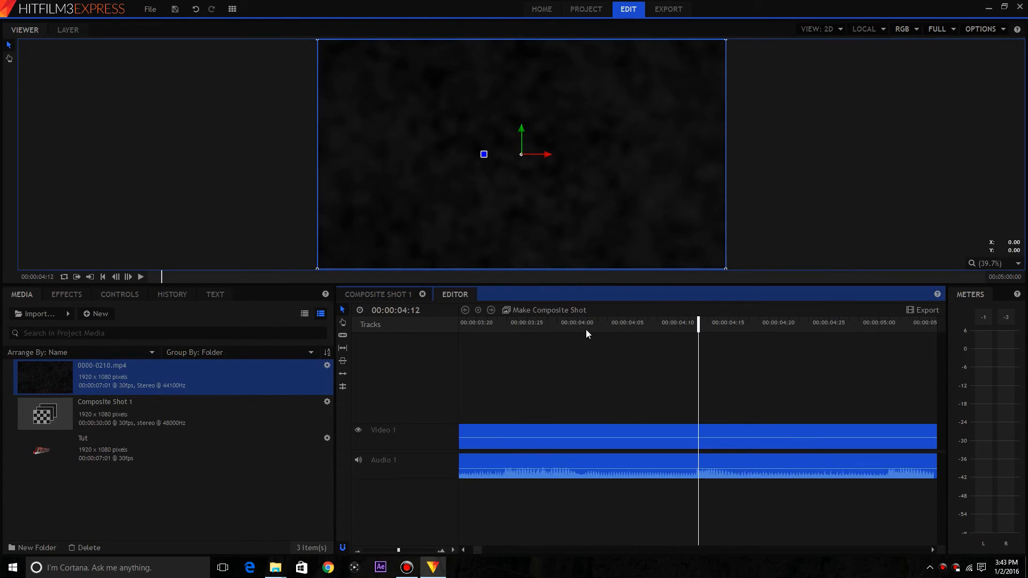
drag(697, 327, 693, 328)
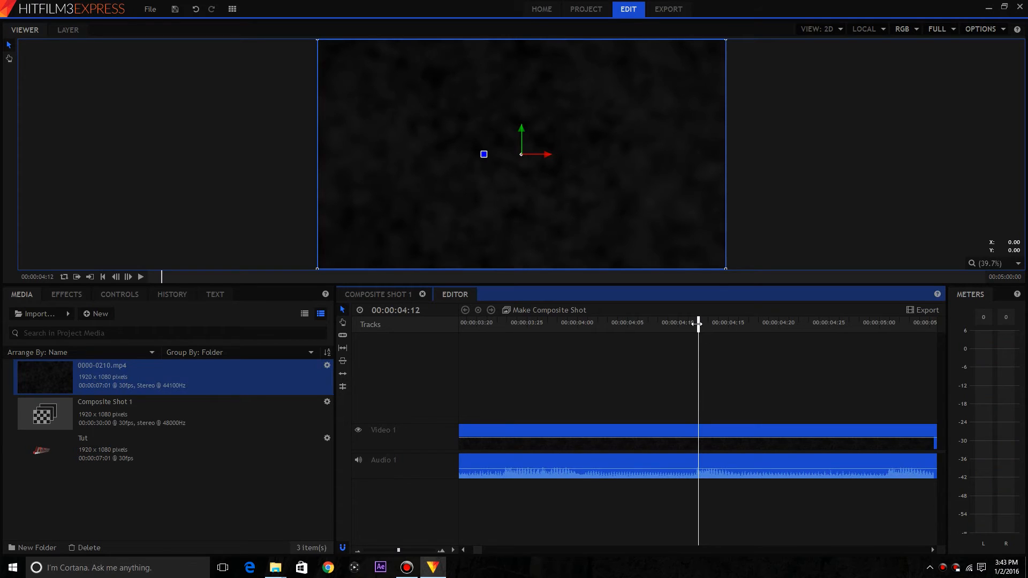
mouse_move(696, 324)
mouse_down()
mouse_move(688, 328)
mouse_move(699, 328)
mouse_up()
drag(398, 550, 401, 550)
drag(408, 552, 429, 551)
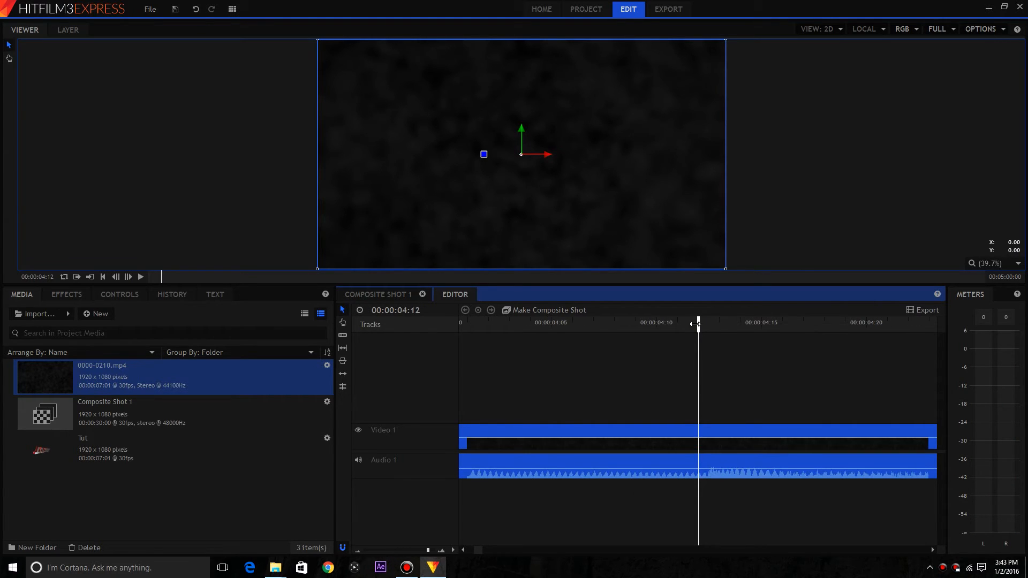
drag(700, 324, 709, 329)
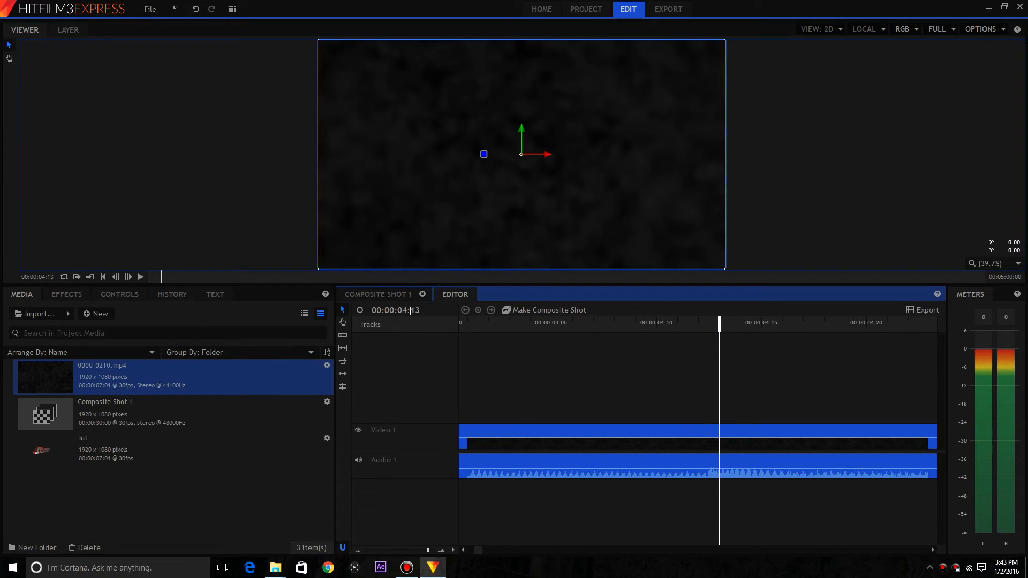
click(717, 328)
drag(716, 328, 698, 325)
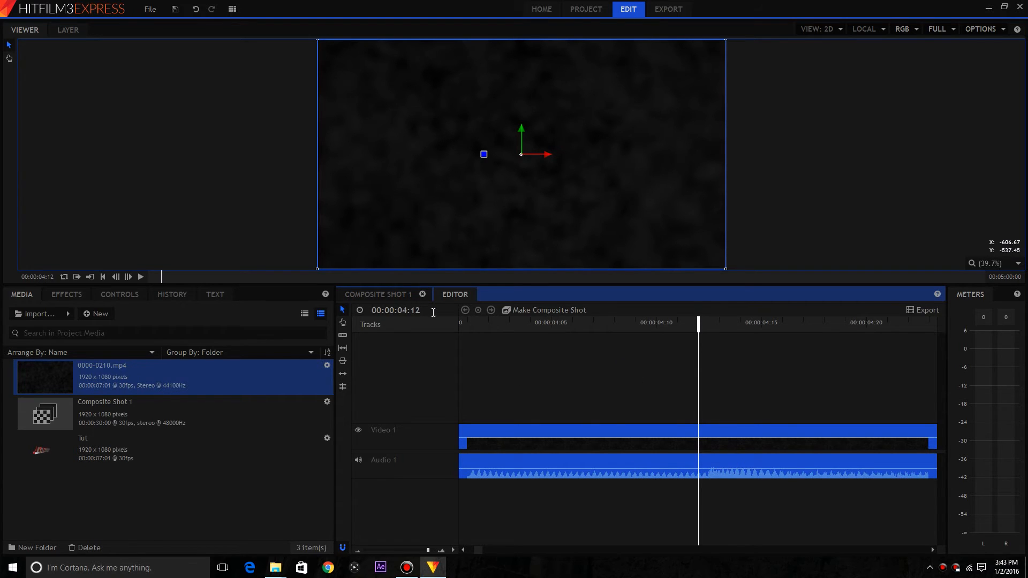
- Scrub Composite Shot 1 around the last pasted Scale keyframes and place the playhead at 00:00:03:29, ahead of the last two pairs
click(389, 294)
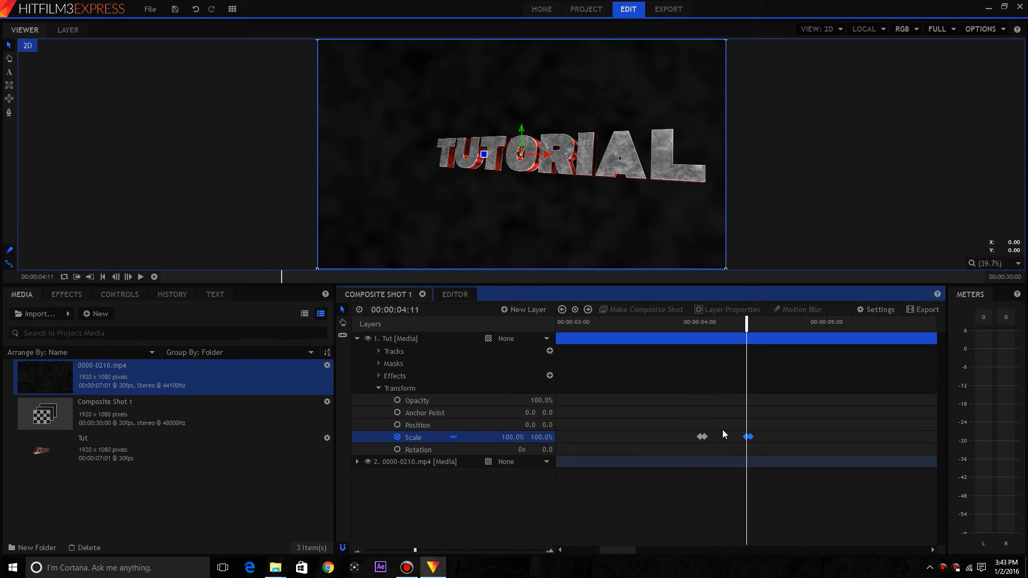
click(750, 326)
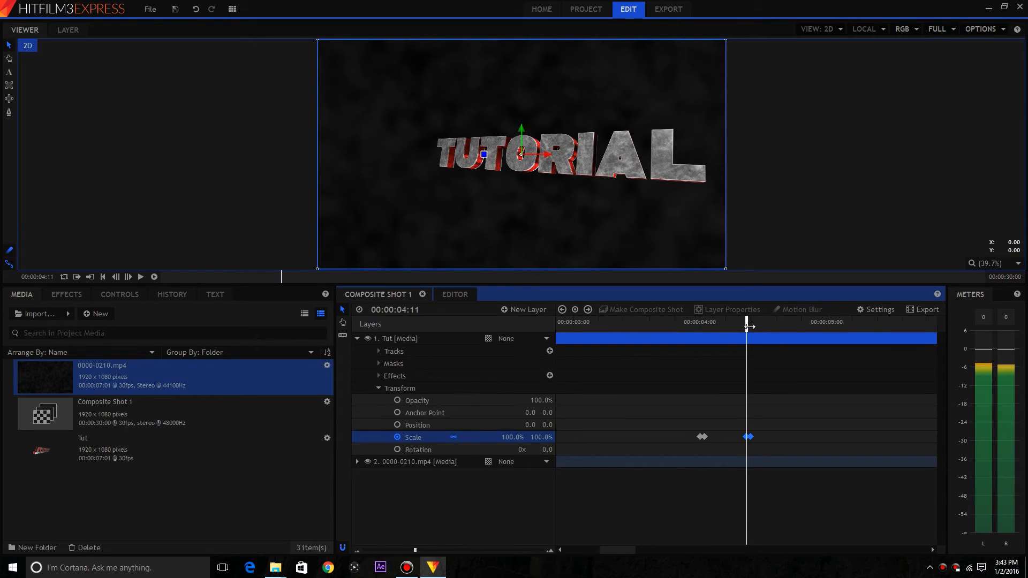
drag(749, 327, 746, 327)
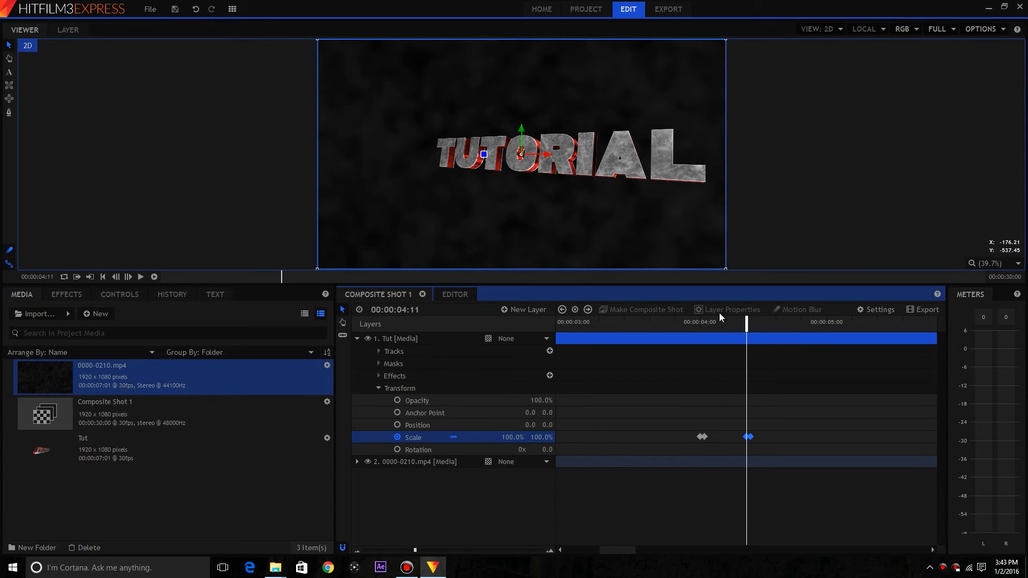
drag(750, 328, 696, 351)
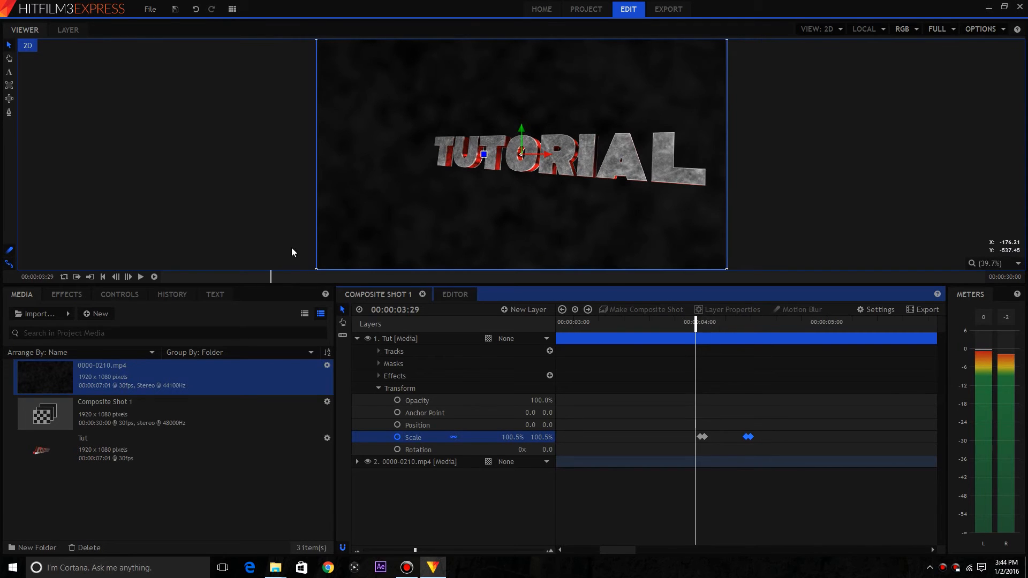
- Preview the last Scale pulses in Composite Shot 1 from 00:00:03:29, and play the editor audio from 00:00:04:21
click(141, 276)
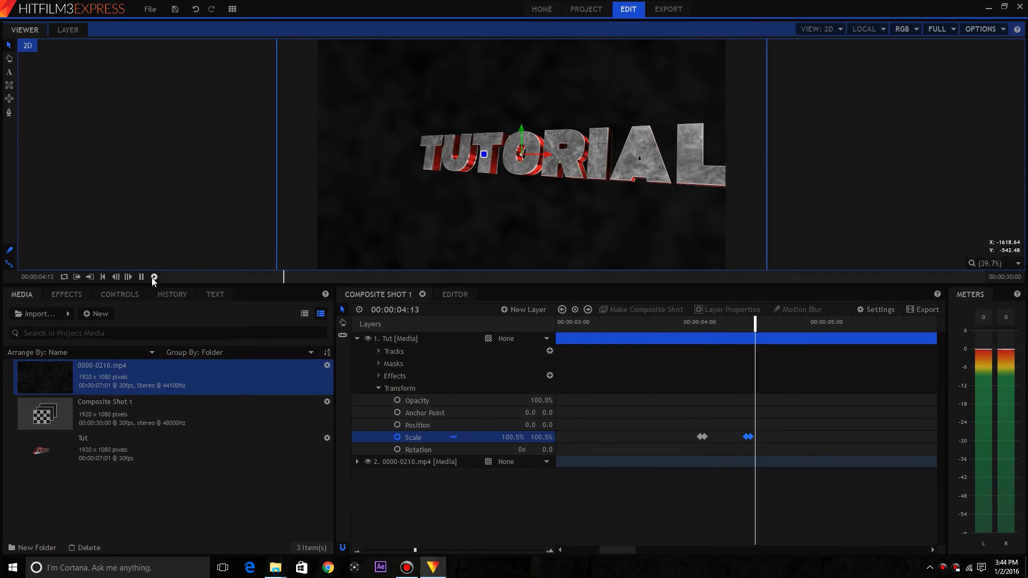
click(646, 380)
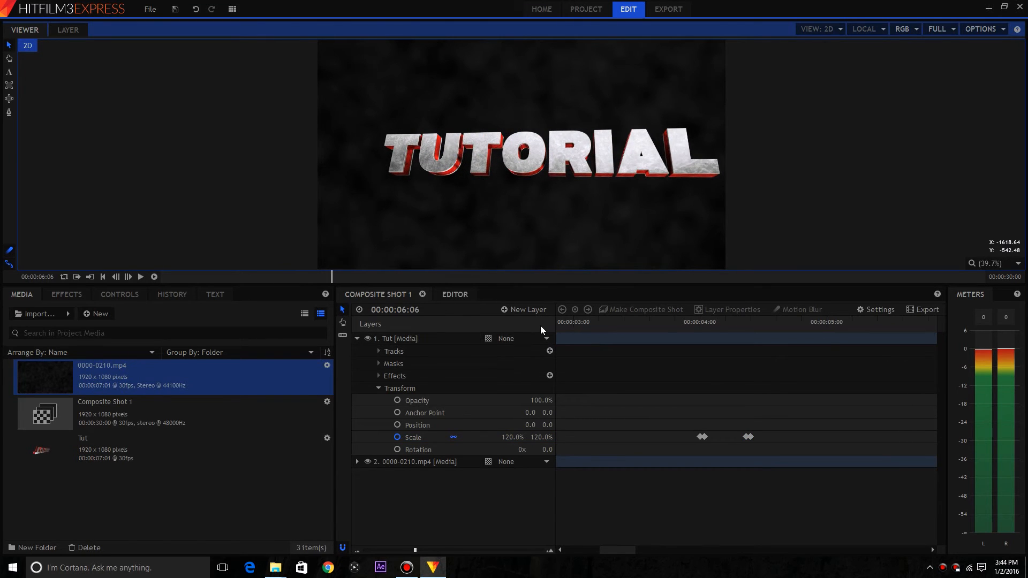
click(455, 294)
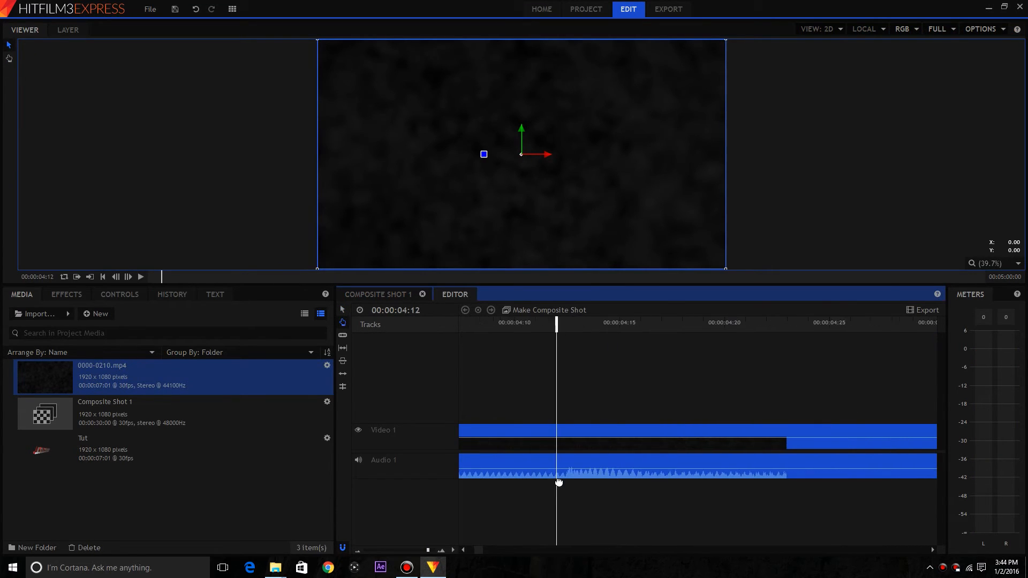
click(686, 323)
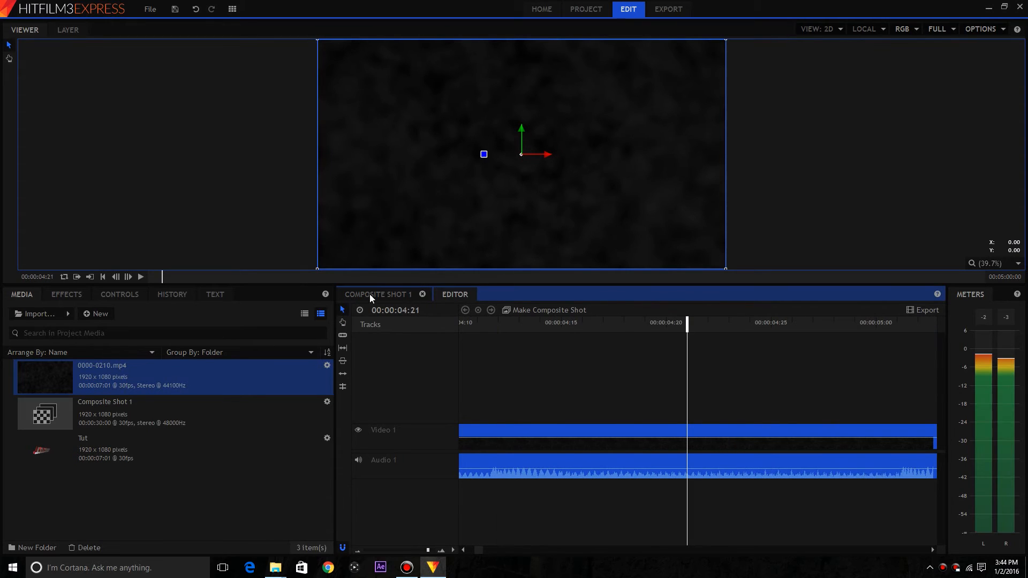
click(140, 277)
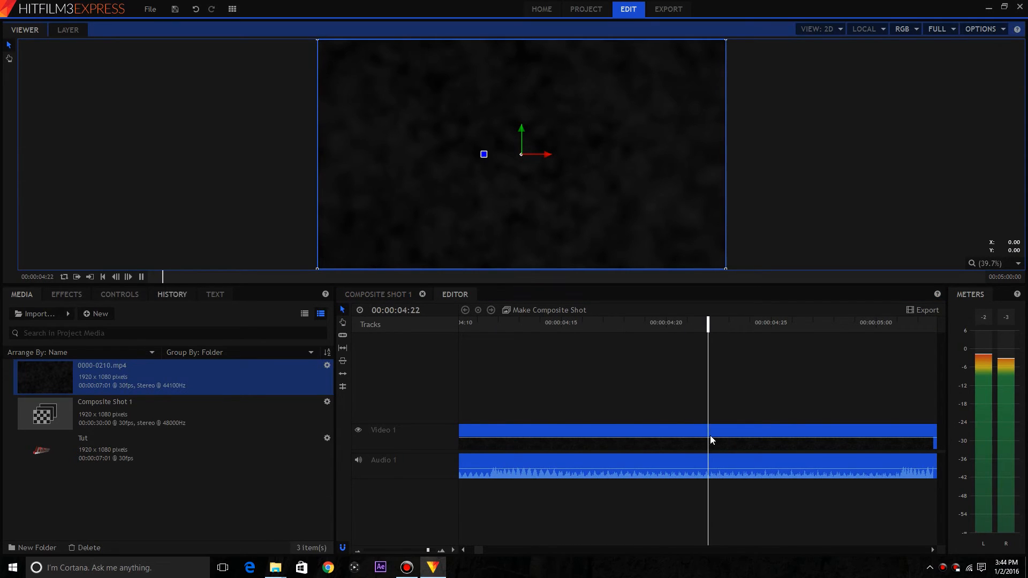
click(878, 523)
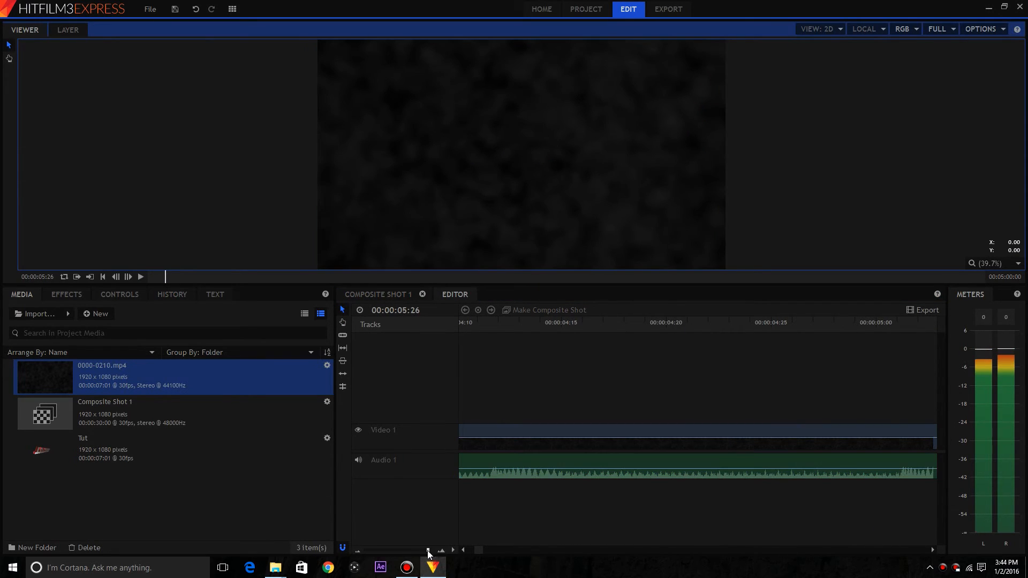
- Find the next beat in the editor audio by playing from 00:00:04:28, and place the editor playhead on it at 00:00:05:13
drag(429, 551, 396, 550)
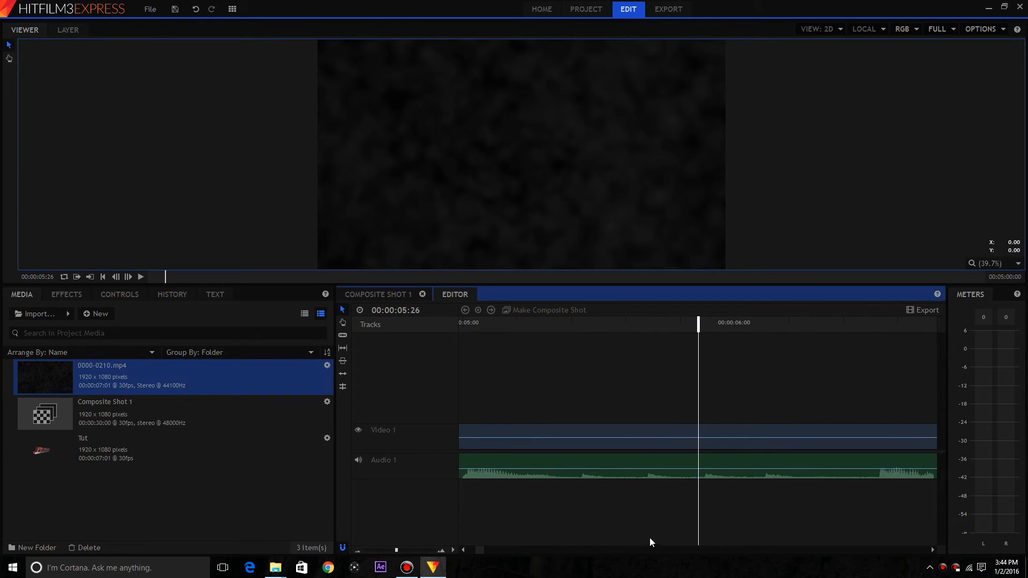
key(h)
drag(650, 538, 475, 527)
drag(601, 529, 752, 528)
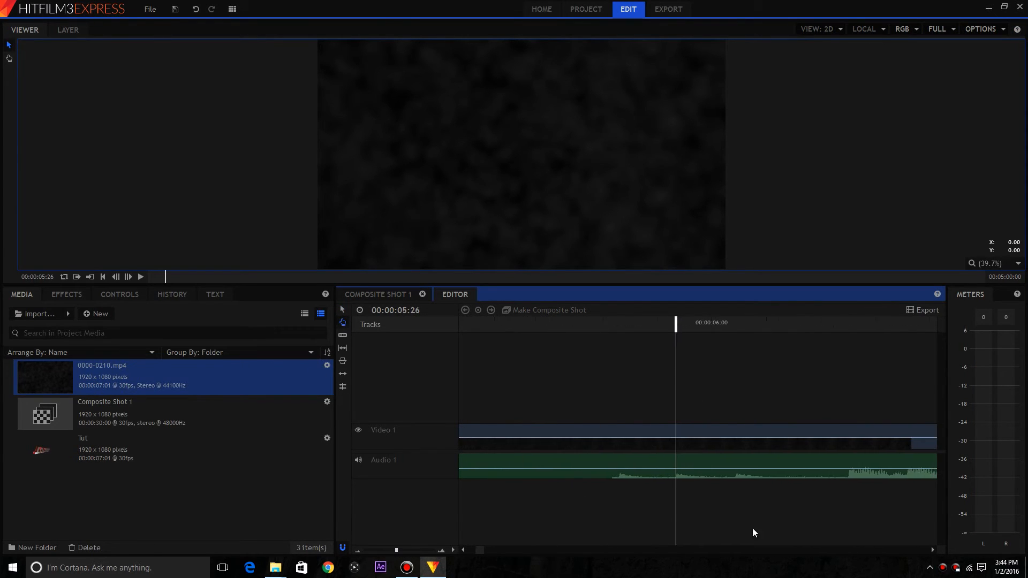
drag(615, 516, 716, 514)
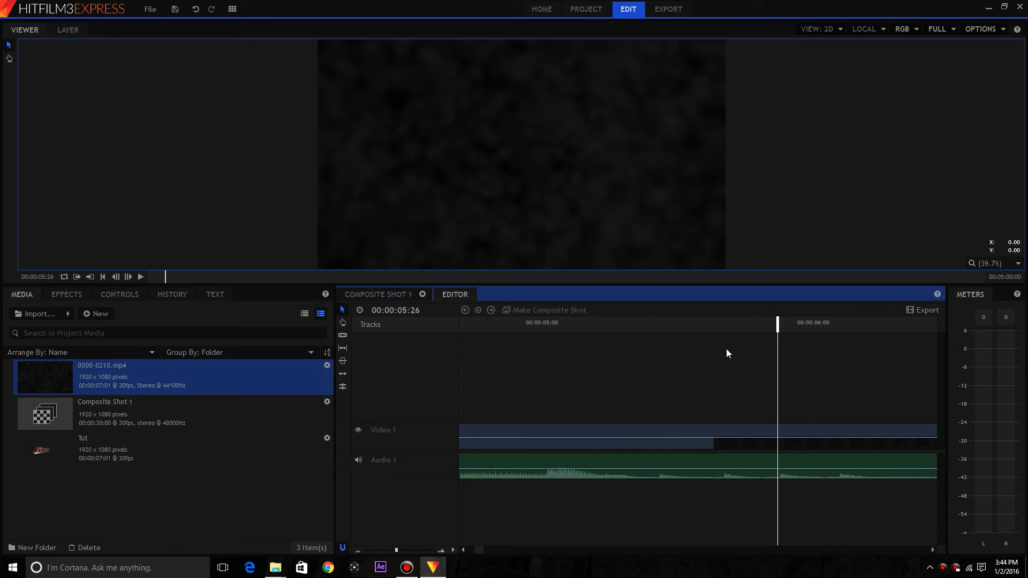
drag(778, 325, 468, 333)
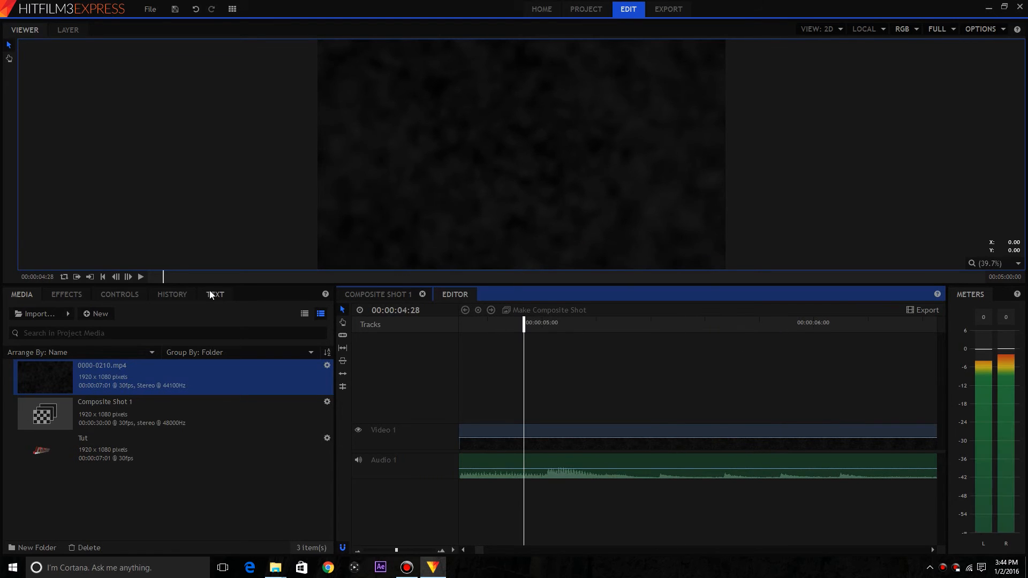
click(138, 277)
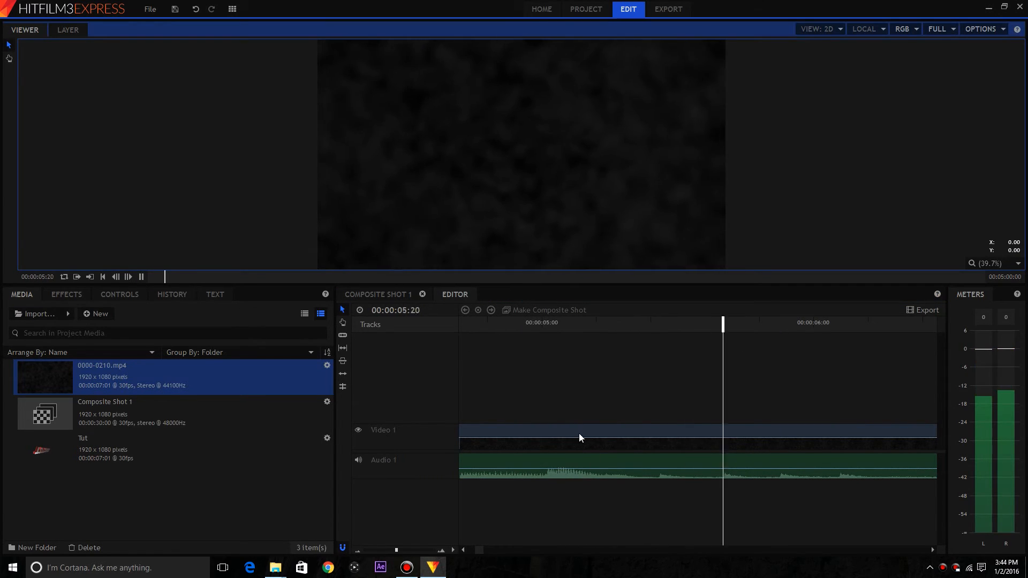
key(space)
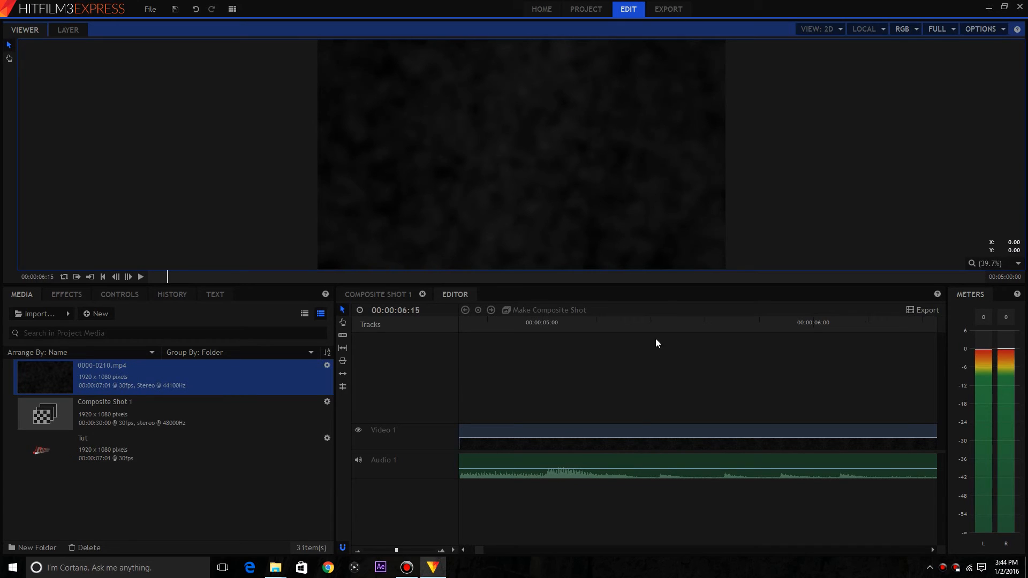
drag(660, 324, 661, 379)
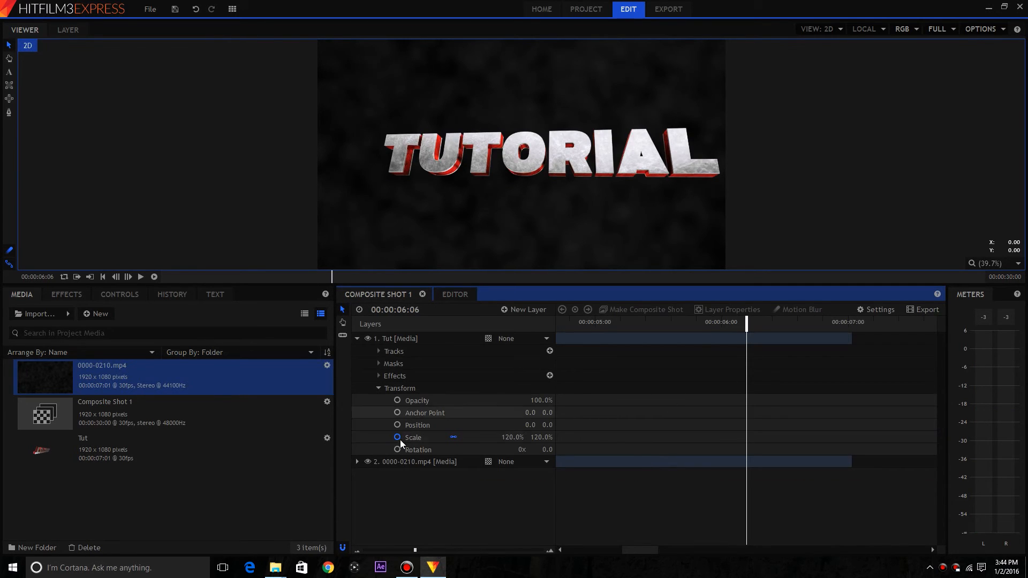
- Move Composite Shot 1's playhead to 00:00:05:12 and paste Tut's Scale keyframes there
drag(629, 534, 656, 517)
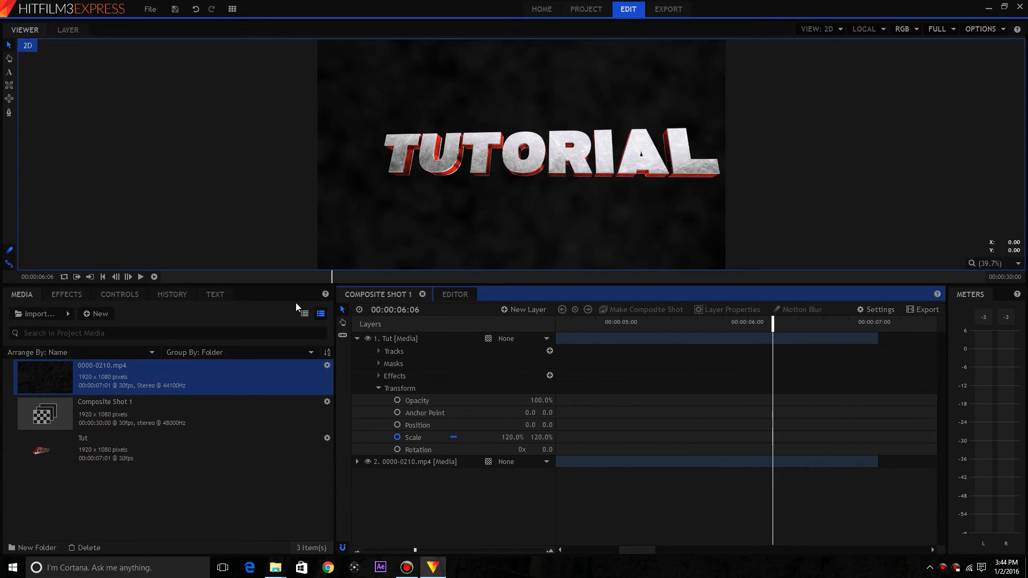
click(406, 310)
key(Return)
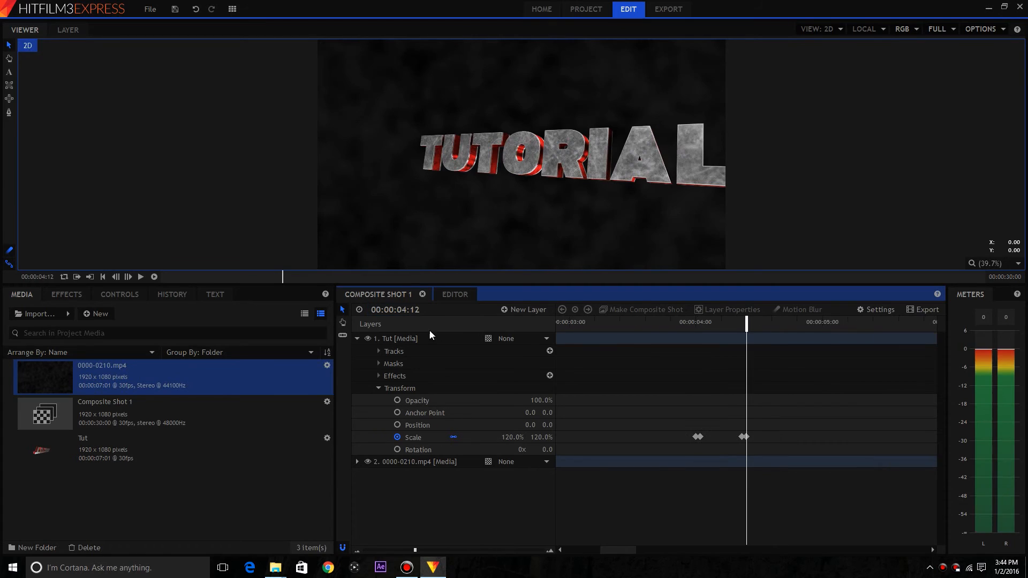
click(458, 298)
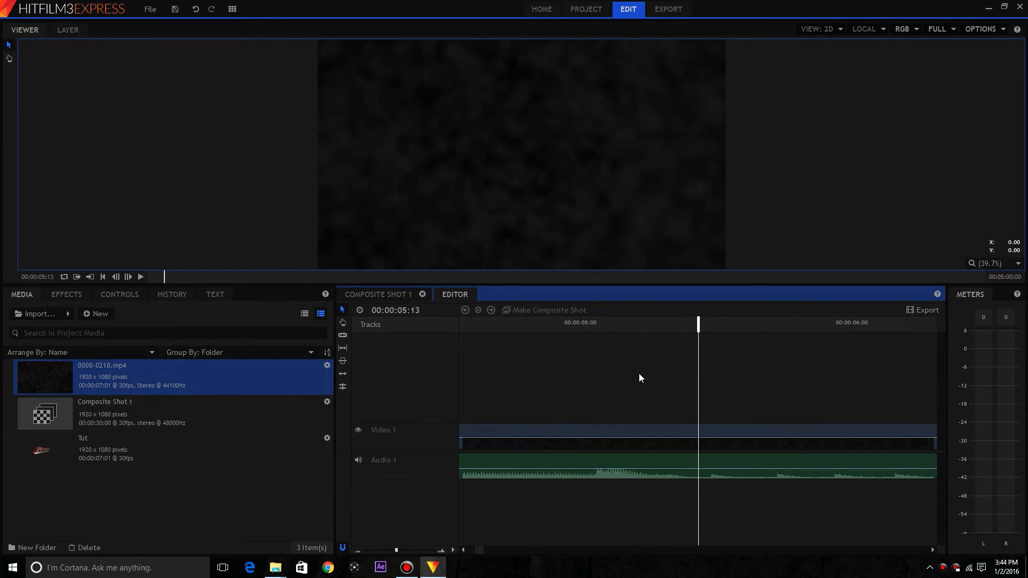
click(387, 295)
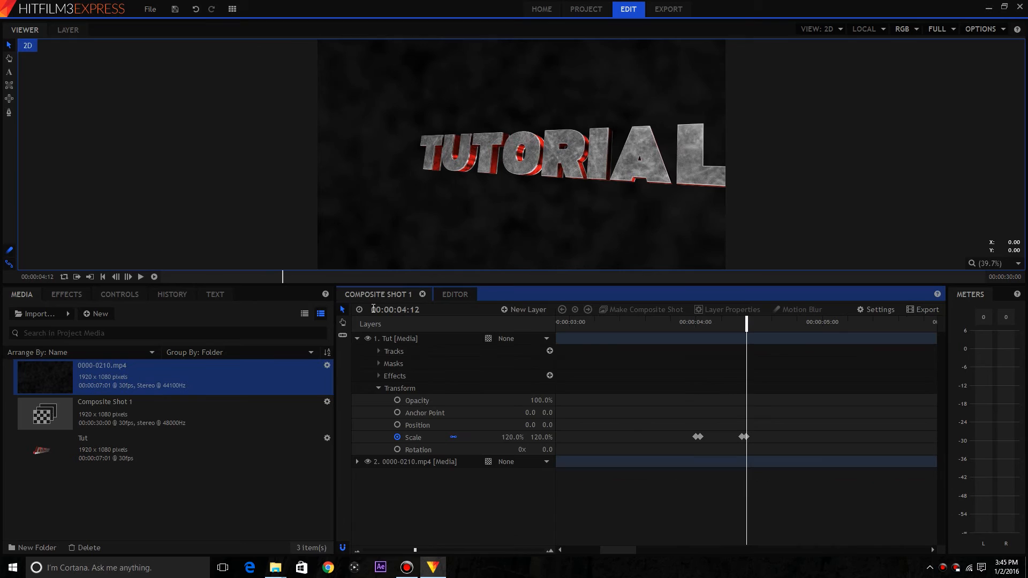
click(409, 309)
key(BackSpace)
text(5)
key(Return)
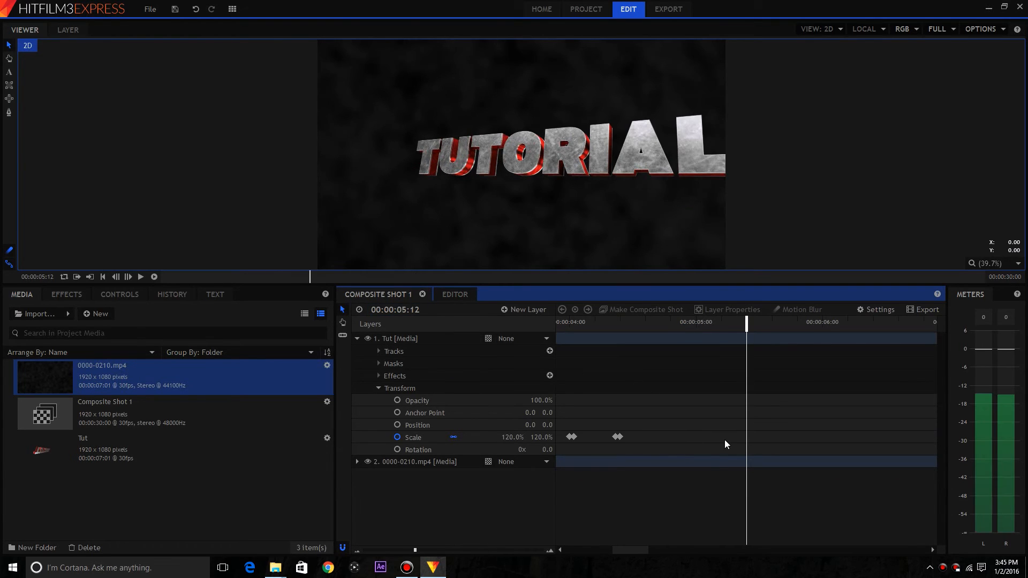
right_click(738, 437)
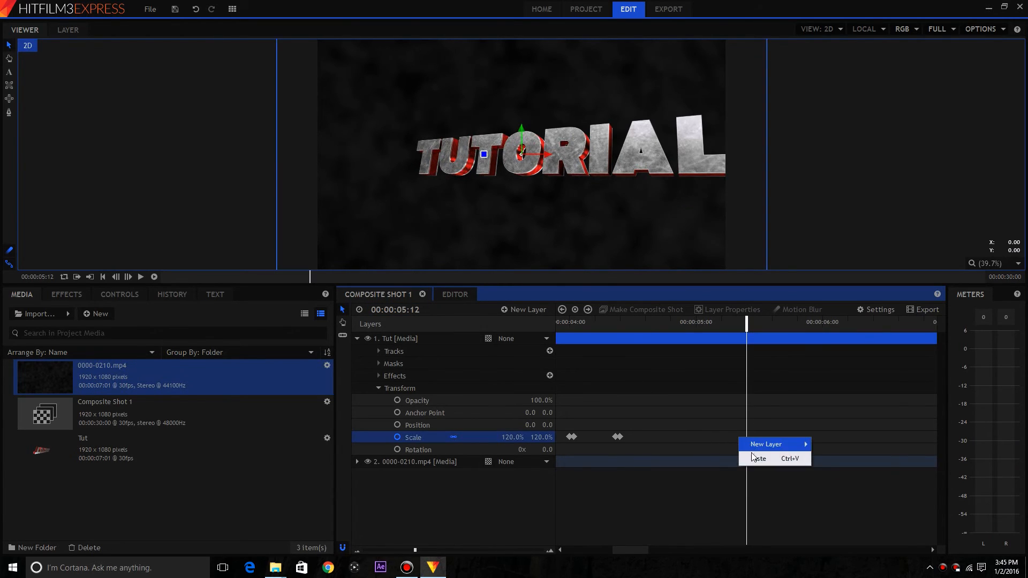
click(750, 454)
right_click(795, 440)
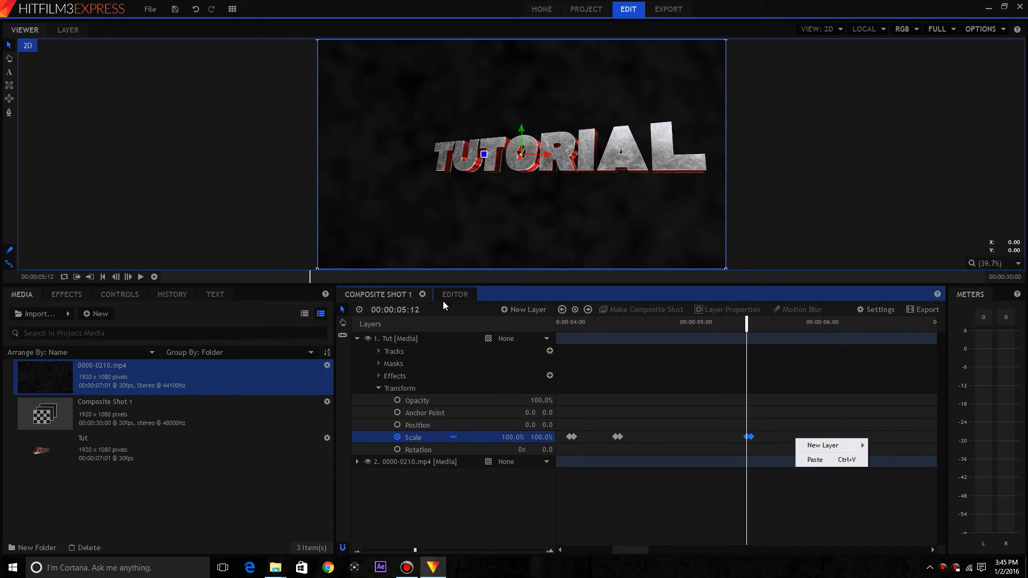
- Examine the editor waveform around the beat at 00:00:05:20 and return the editor playhead to the beat at 00:00:05:13
click(461, 294)
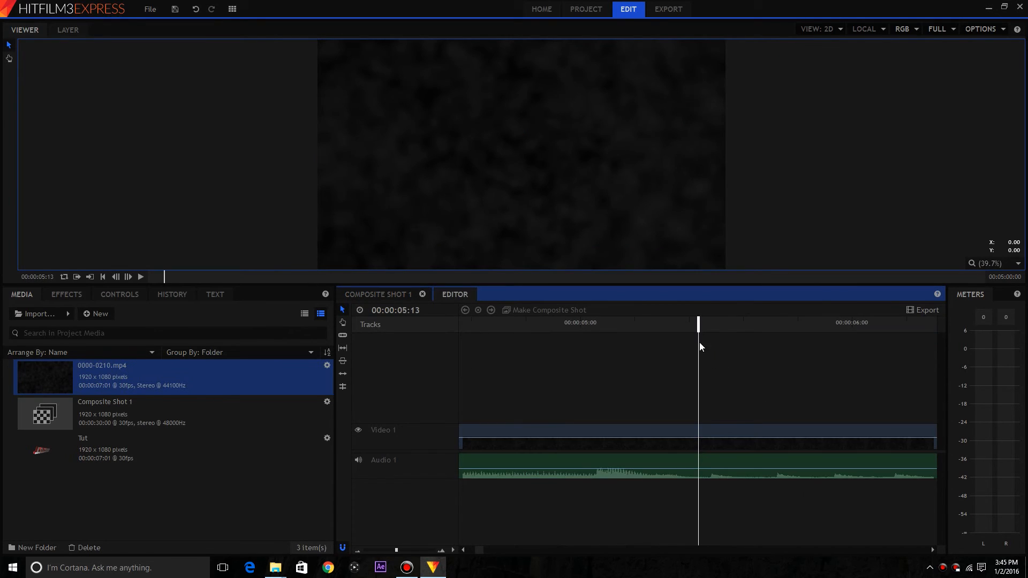
drag(699, 336, 770, 346)
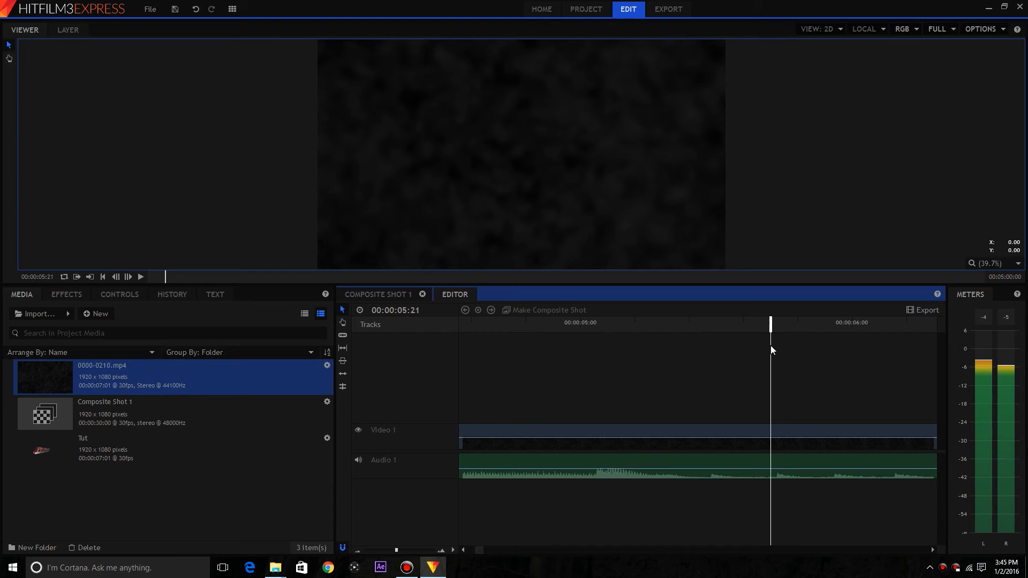
drag(396, 551, 410, 550)
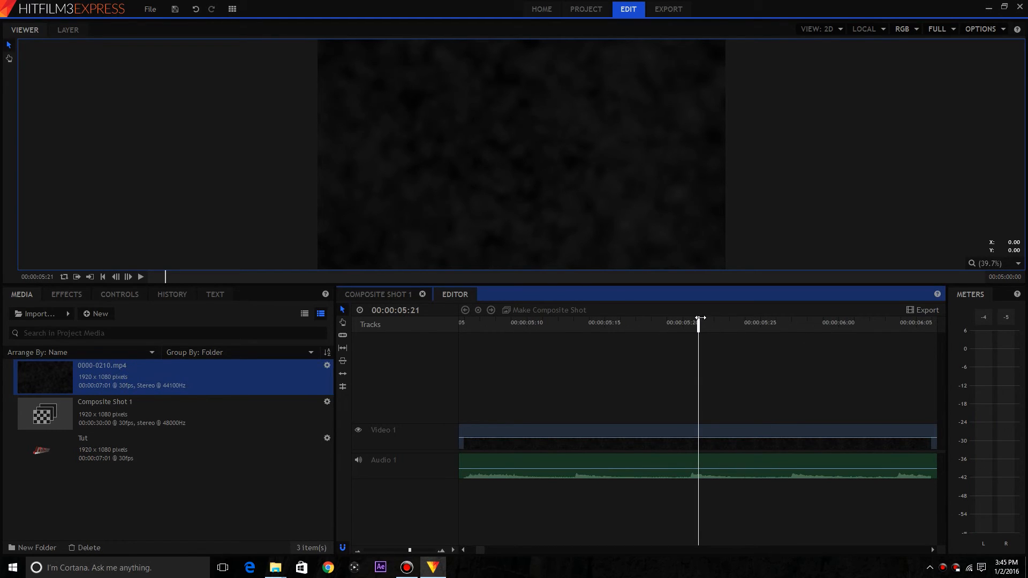
drag(699, 321, 686, 353)
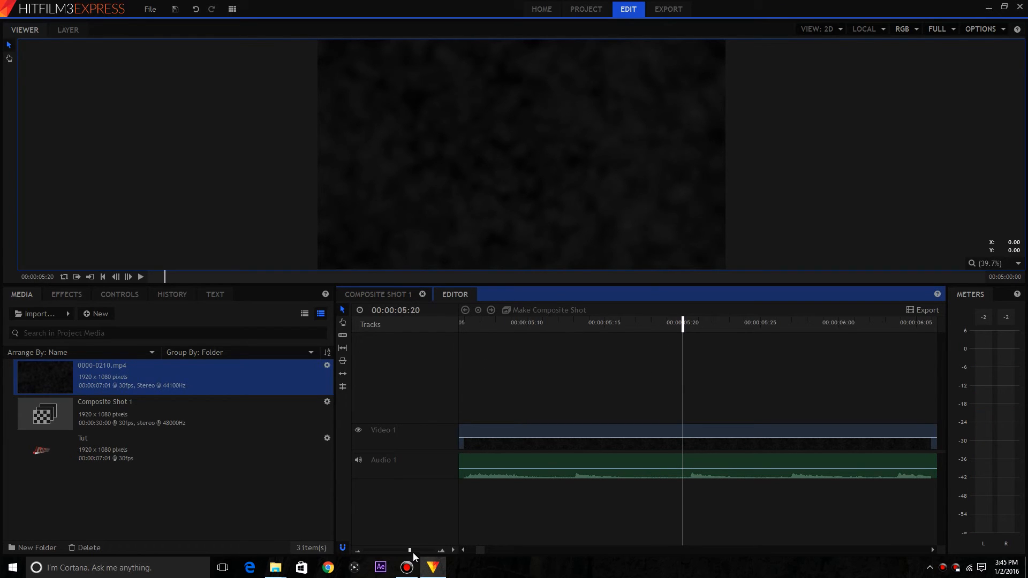
mouse_move(410, 550)
mouse_down()
mouse_move(390, 549)
mouse_move(447, 544)
mouse_move(402, 549)
mouse_up()
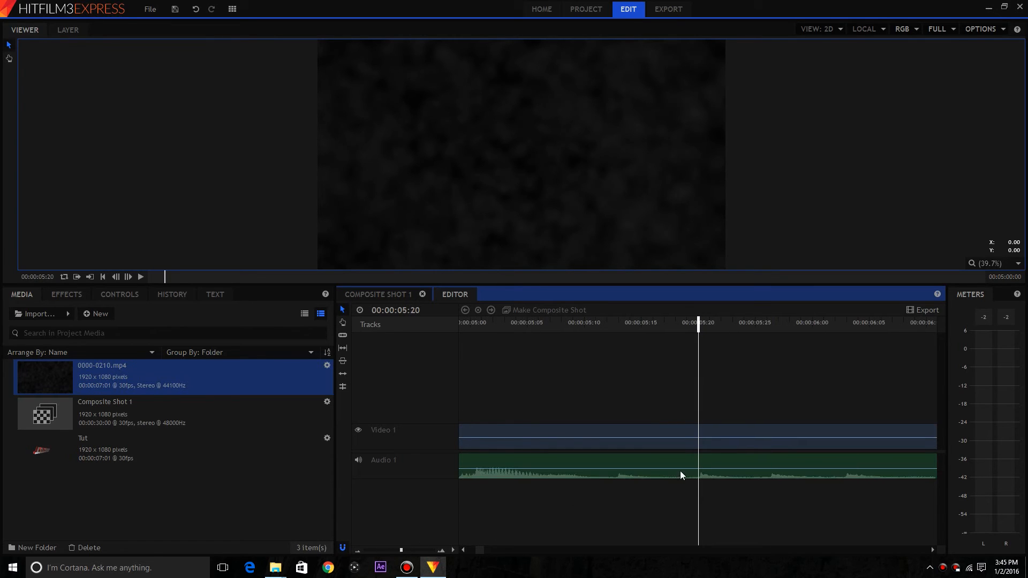
drag(699, 329, 613, 345)
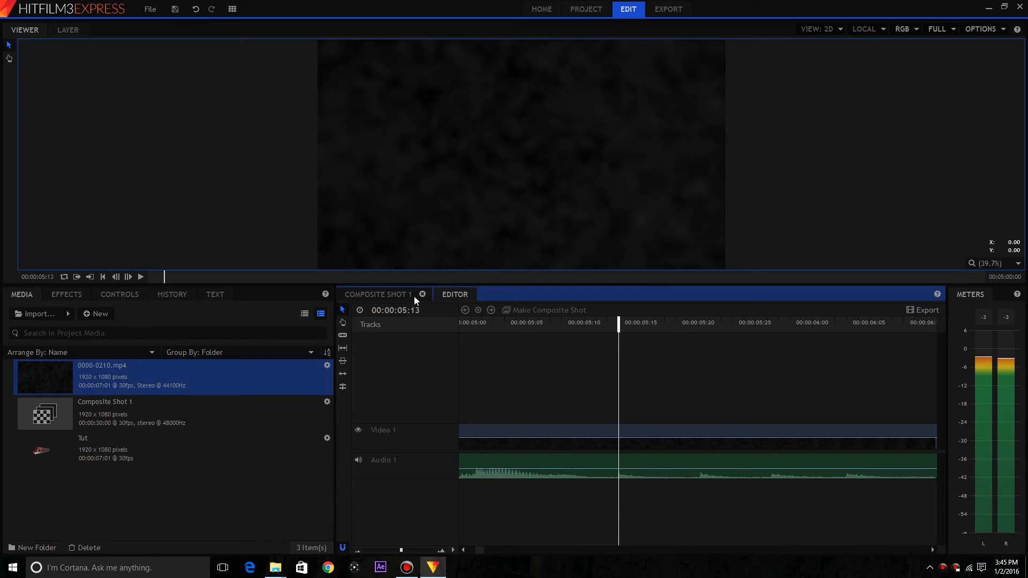
- Try shifting the last Scale keyframe pair slightly later, return it to 00:00:05:12, and check the text at 00:00:05:13
click(398, 294)
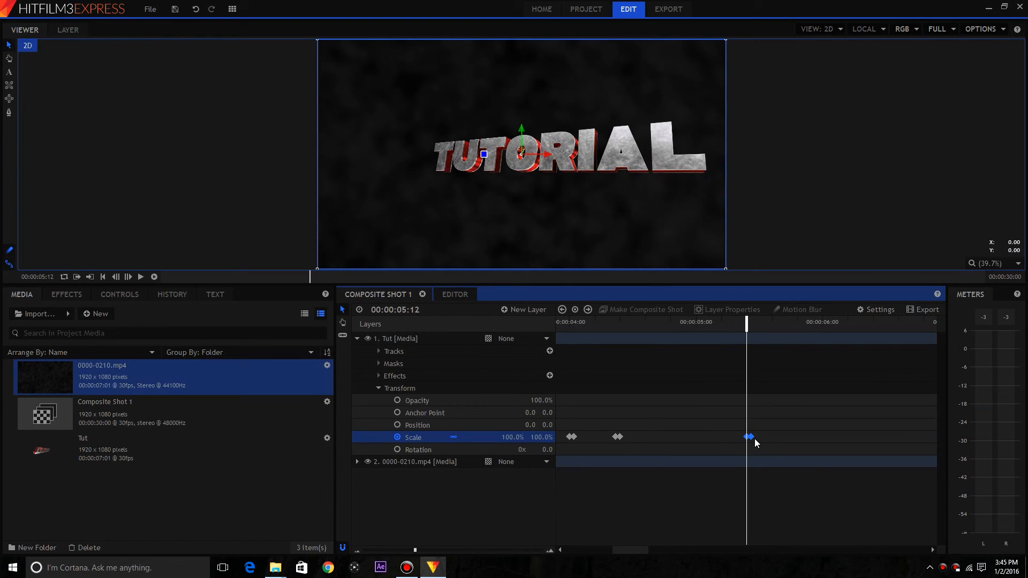
drag(748, 436, 750, 432)
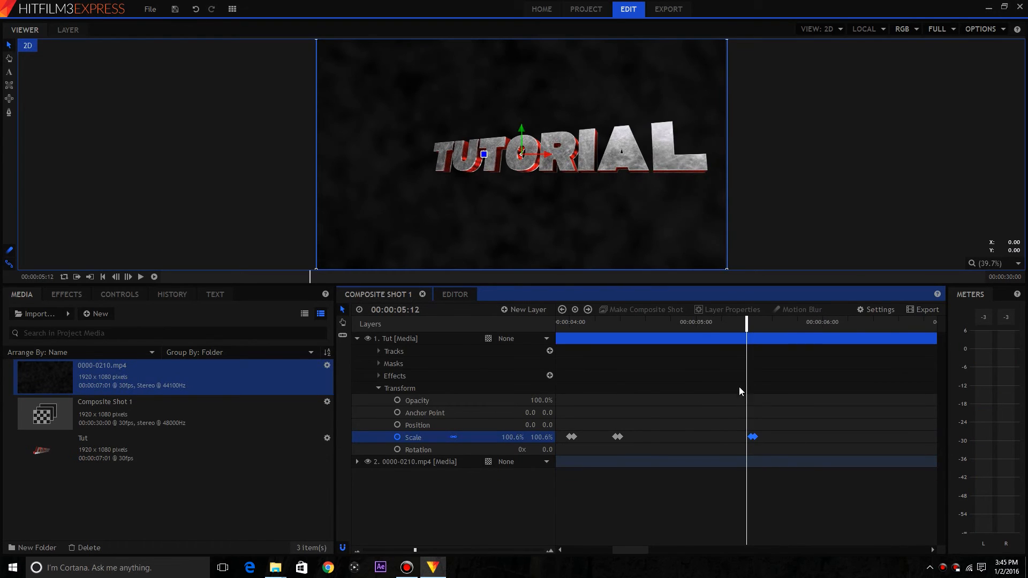
drag(747, 327, 746, 330)
drag(753, 436, 747, 427)
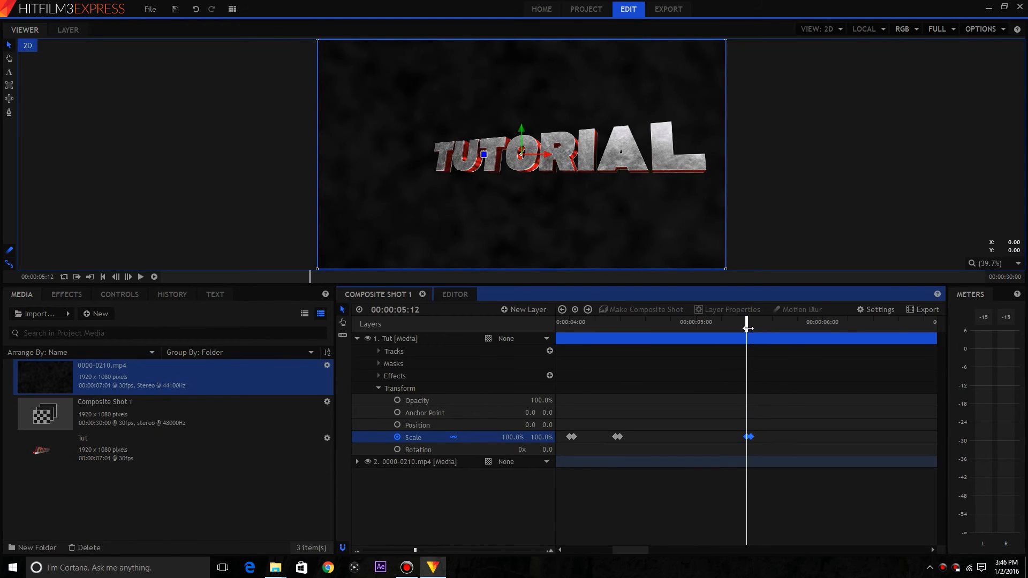
drag(747, 328, 751, 328)
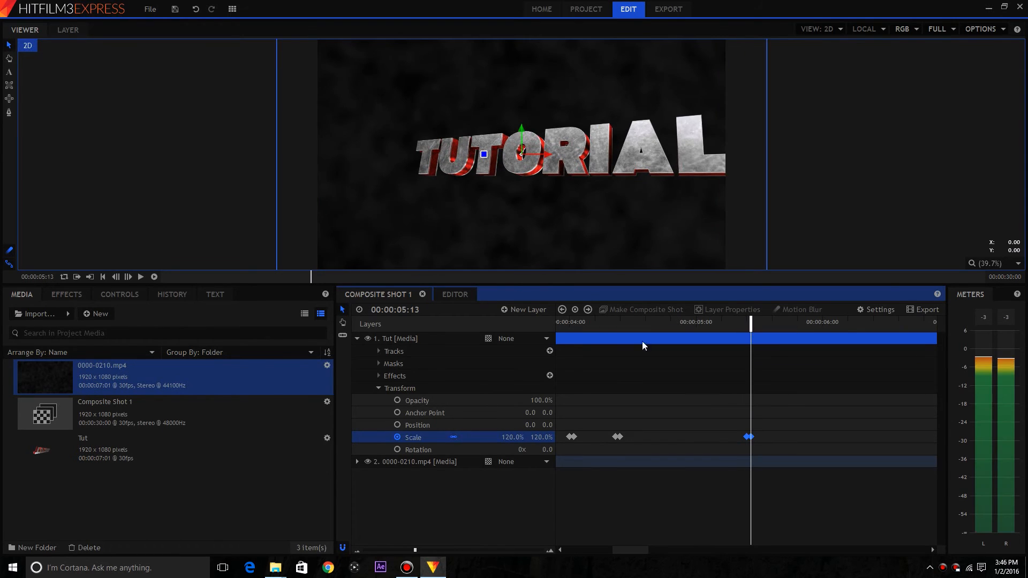
- Locate the beat at 00:00:05:20 in the editor audio and paste Tut's Scale keyframes at 00:00:05:19 in Composite Shot 1
click(459, 294)
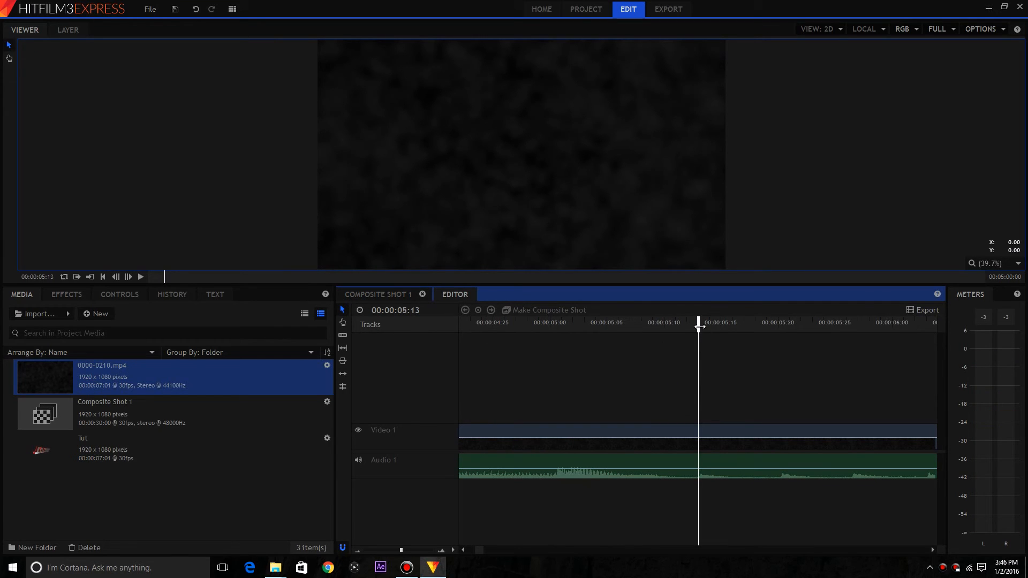
drag(698, 326, 780, 344)
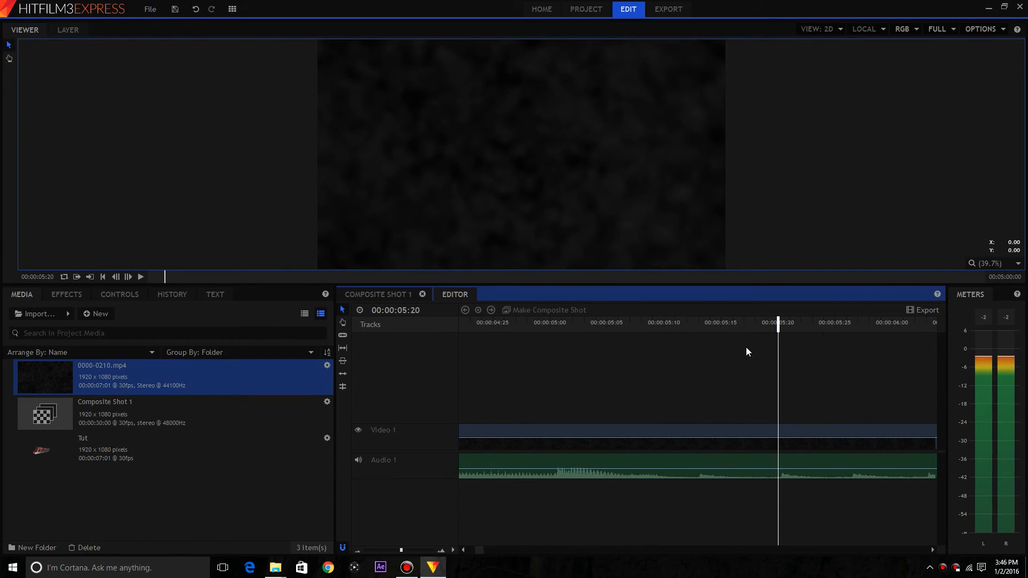
click(388, 294)
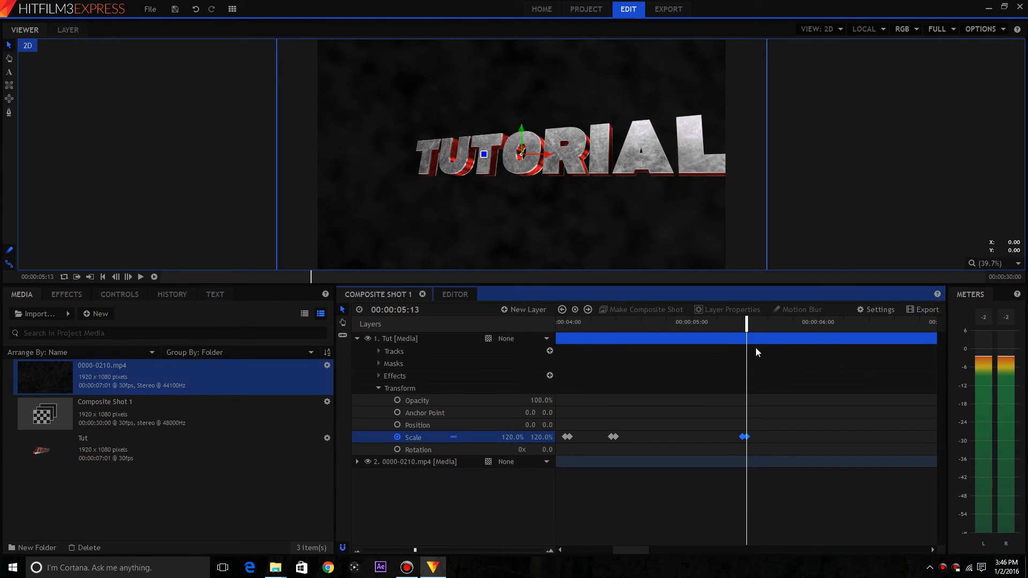
mouse_move(756, 338)
mouse_down()
mouse_move(792, 339)
mouse_move(768, 338)
mouse_up()
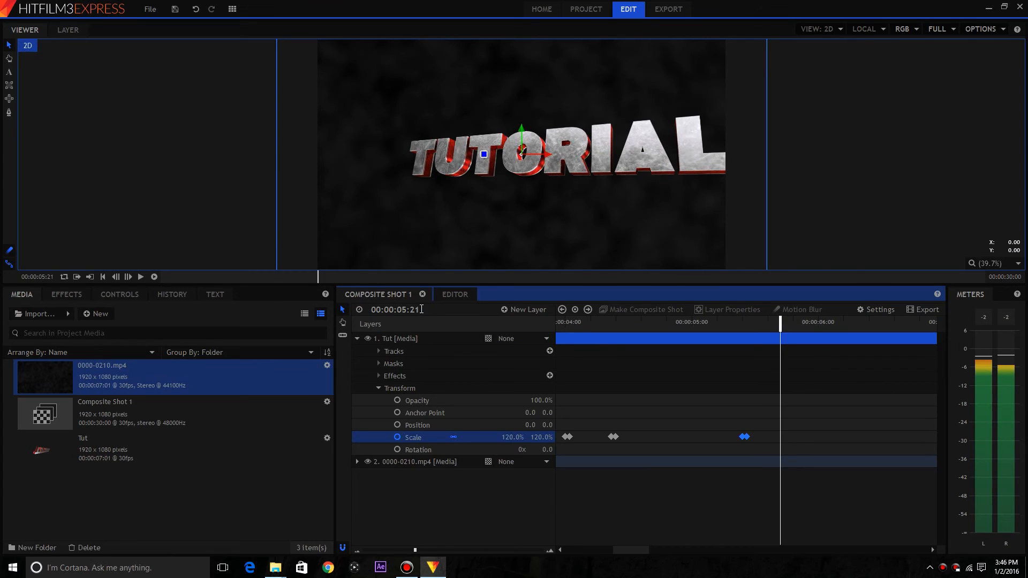
click(421, 309)
key(BackSpace)
key(BackSpace)
text(19)
key(Return)
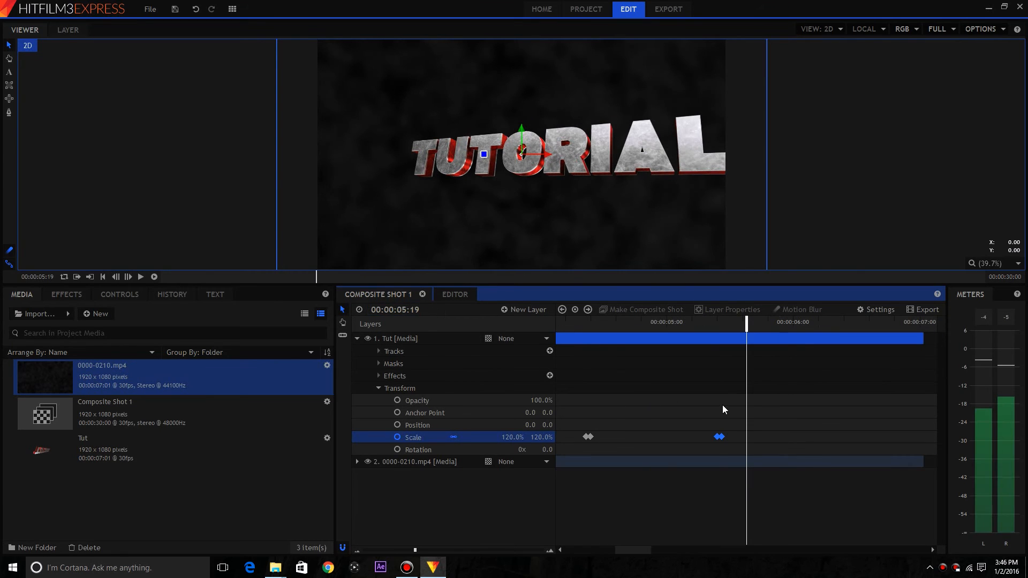
- Locate the beat at 00:00:05:27 in the editor audio and paste Tut's Scale keyframes at 00:00:05:26 in Composite Shot 1
click(450, 294)
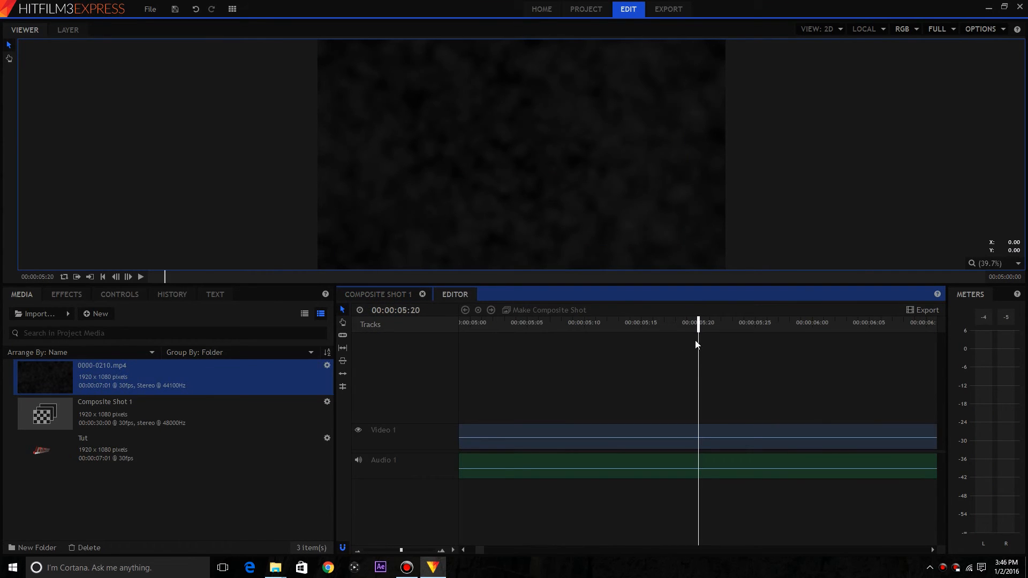
drag(696, 344, 777, 336)
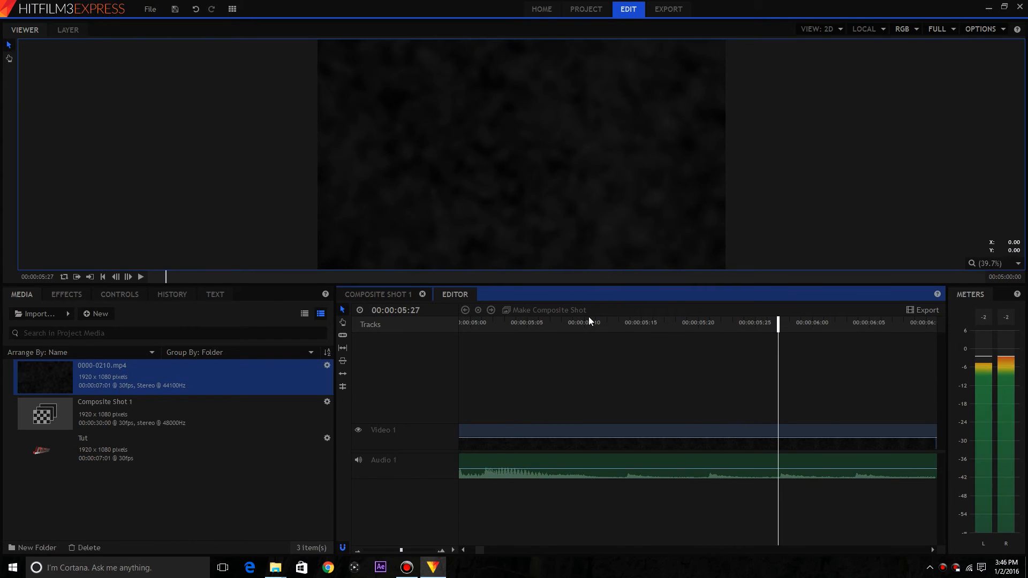
click(374, 292)
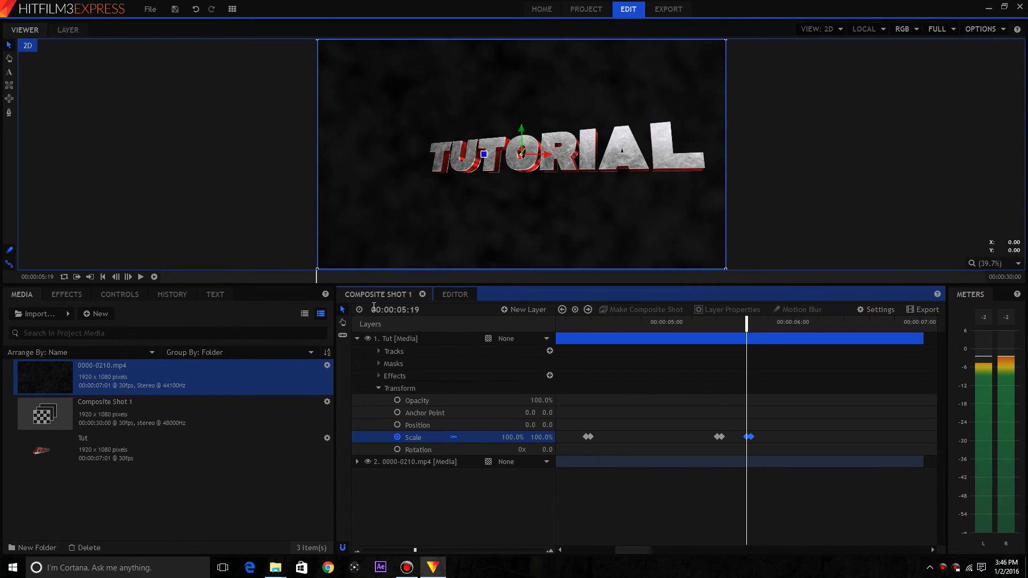
click(423, 309)
key(BackSpace)
key(BackSpace)
text(26)
key(Return)
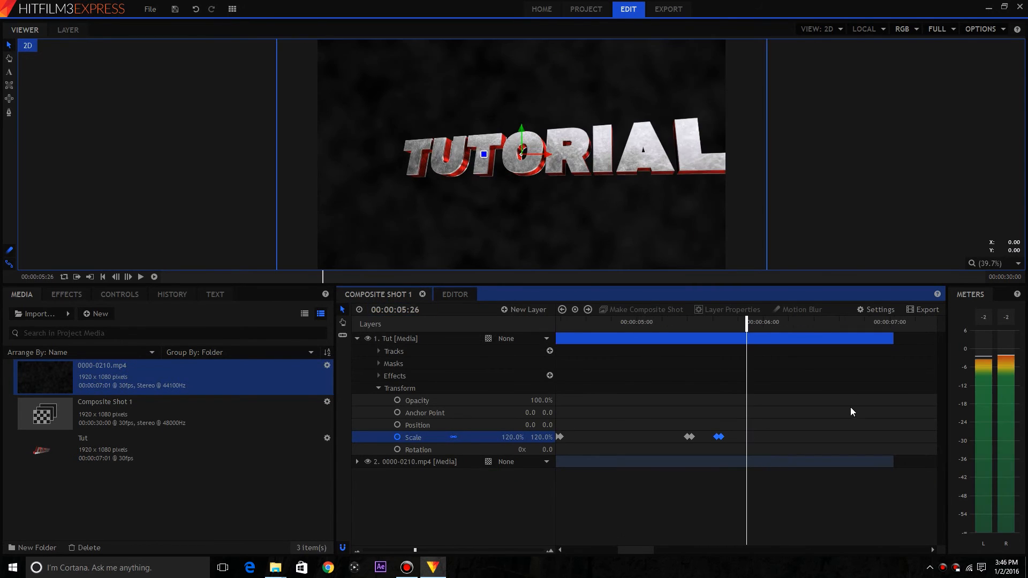
key(ctrl+v)
- Place the editor playhead on the next beat in the waveform at 00:00:06:02
click(449, 292)
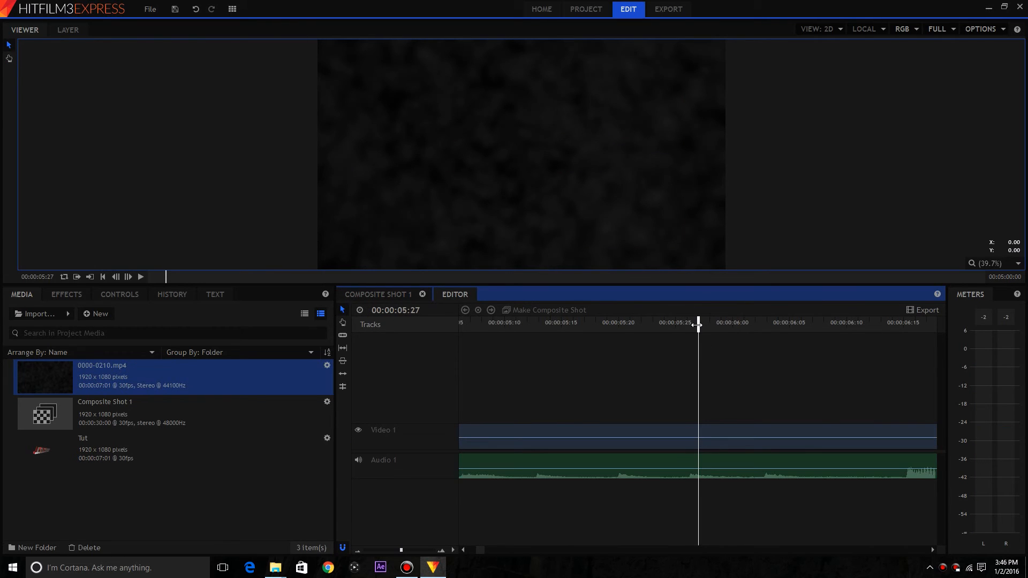
drag(699, 327, 754, 336)
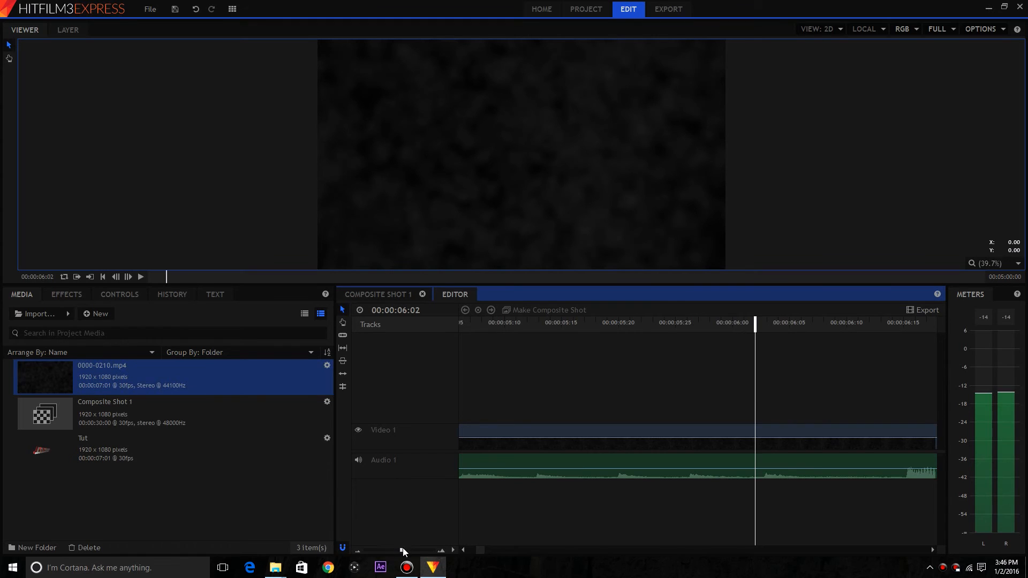
drag(402, 550, 409, 550)
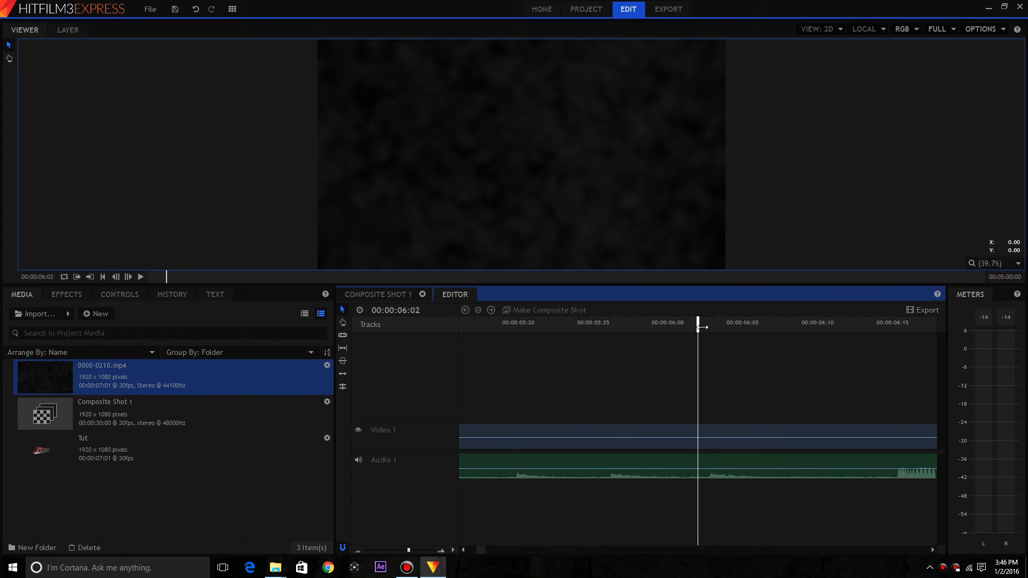
drag(702, 327, 699, 327)
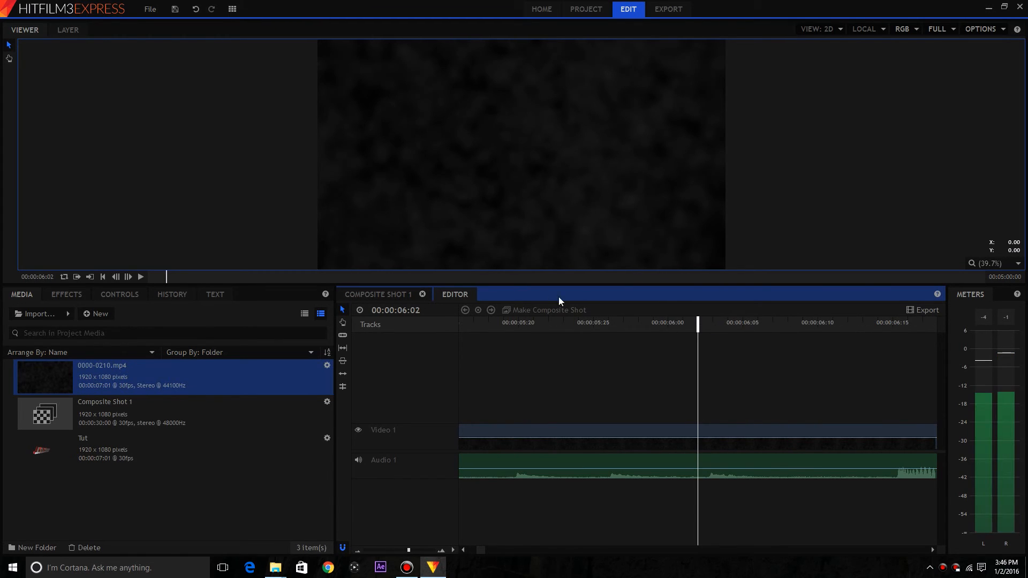
- Advance Composite Shot 1's playhead to 00:00:06:01 and paste Tut's Scale keyframes there
click(391, 294)
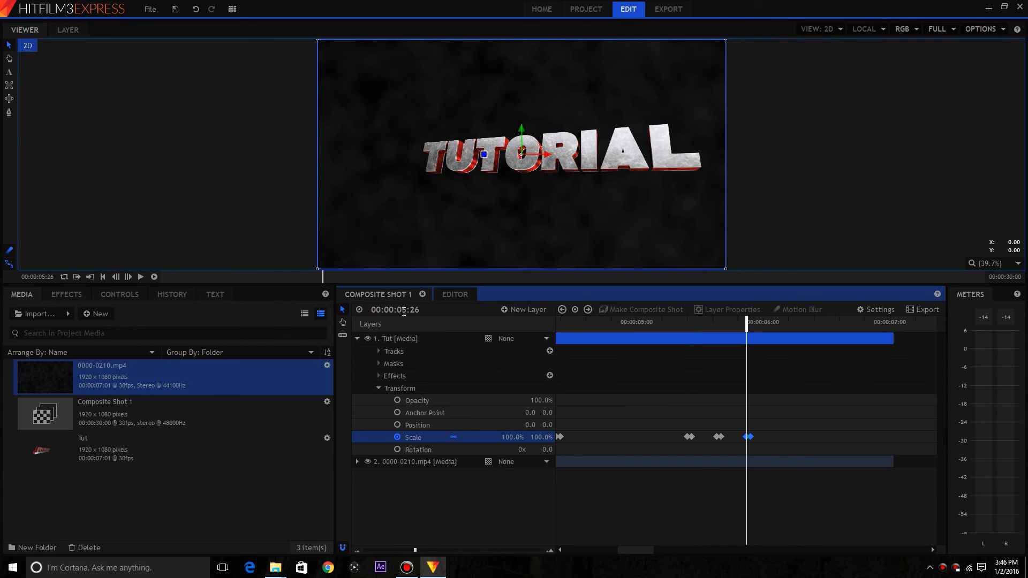
key(Right)
key(Right)
key(Right)
key(Right)
key(Right)
key(ctrl+v)
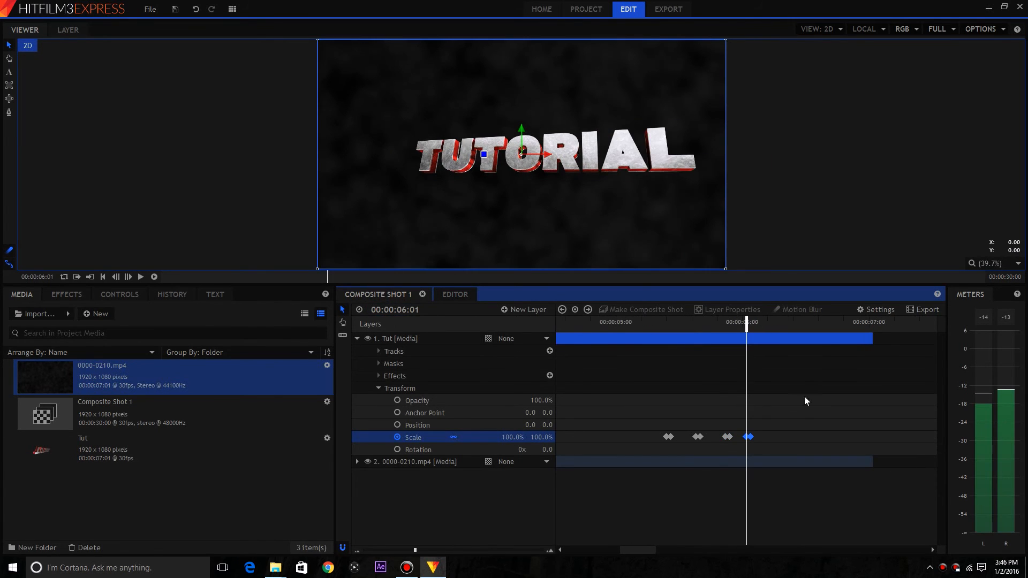
- Scrub Composite Shot 1 to 00:00:07:00 and play the remaining editor audio from 00:00:06:02 to check for further beats
drag(743, 321, 868, 366)
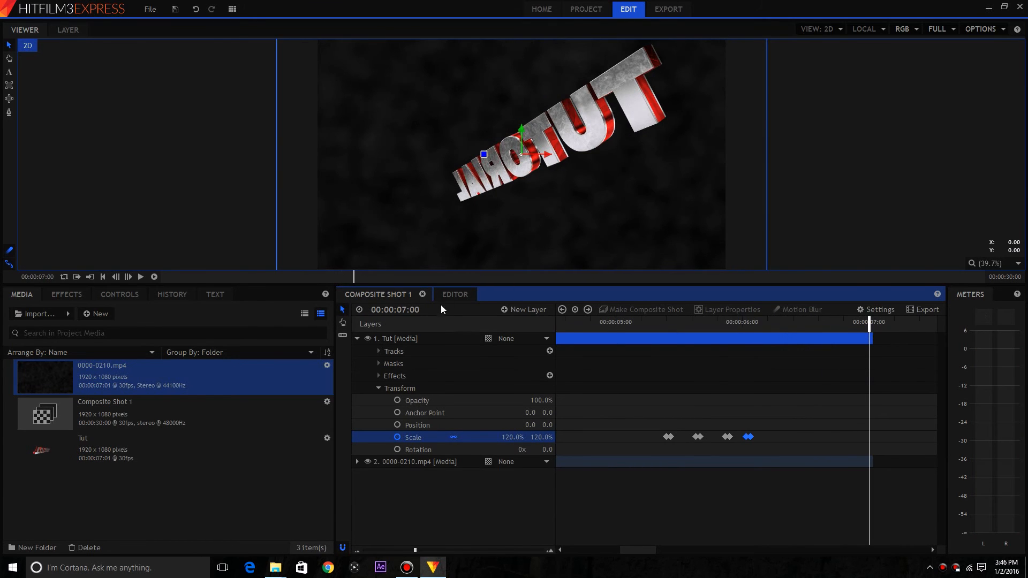
click(455, 294)
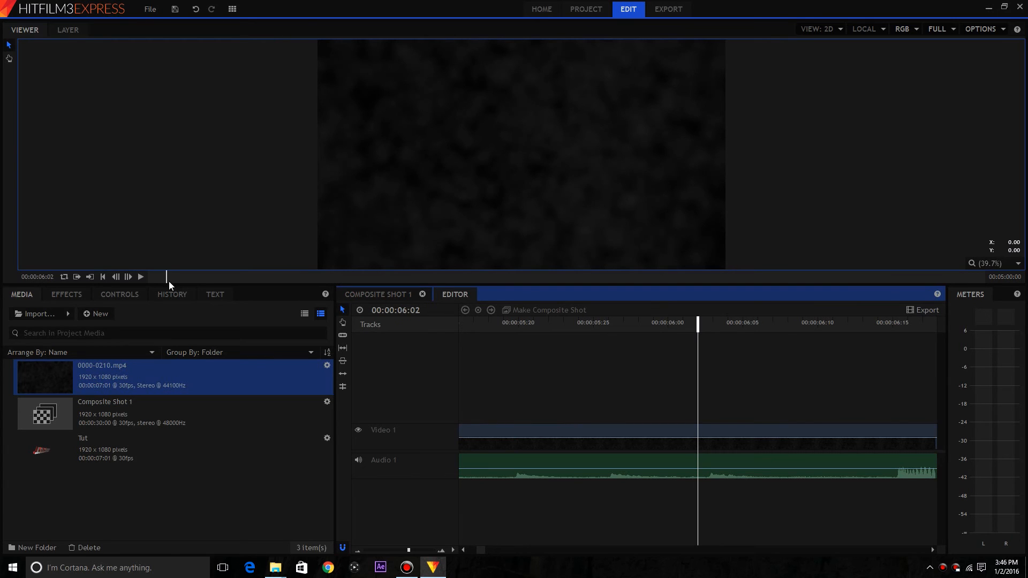
click(141, 276)
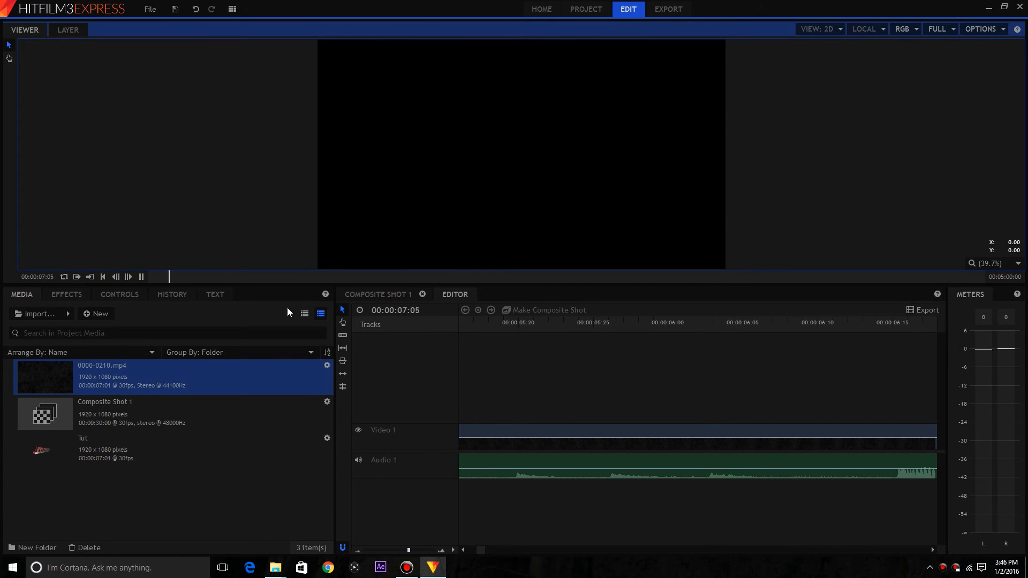
key(space)
- Play the editor audio from 00:00:00:02 to find a missed beat, and place the editor playhead on it at 00:00:03:04
click(470, 551)
drag(409, 550, 368, 550)
click(391, 550)
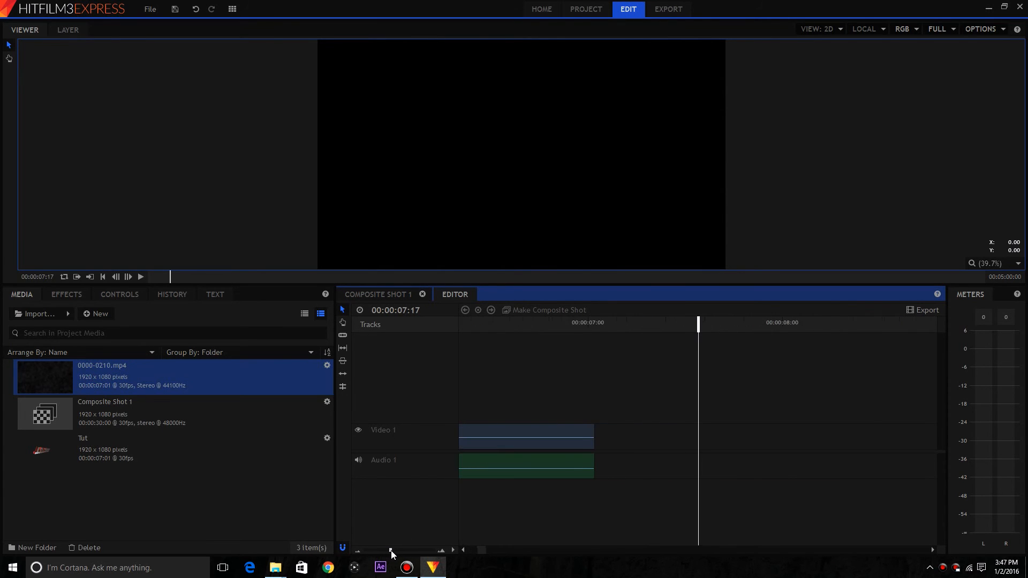
click(468, 550)
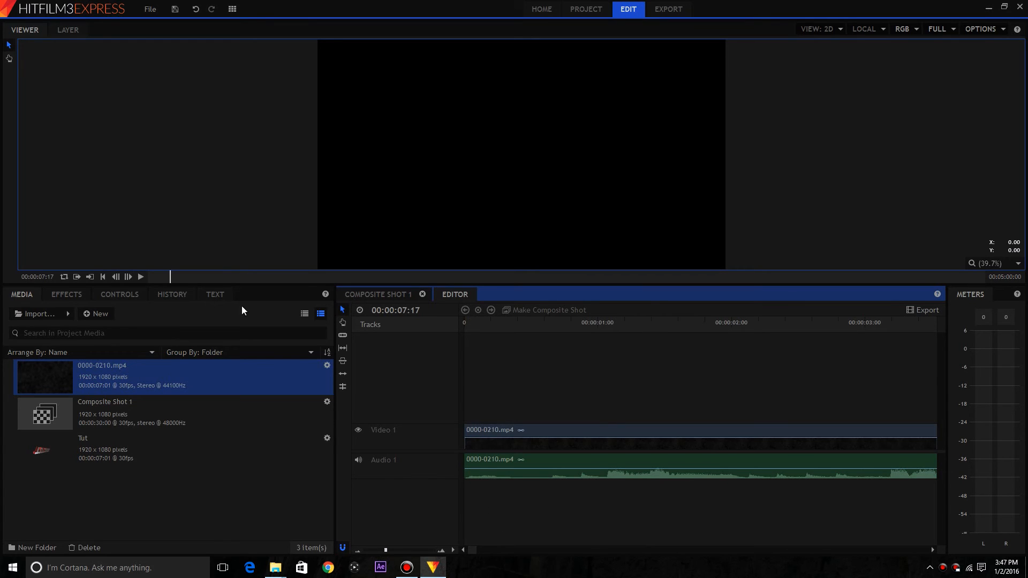
click(141, 276)
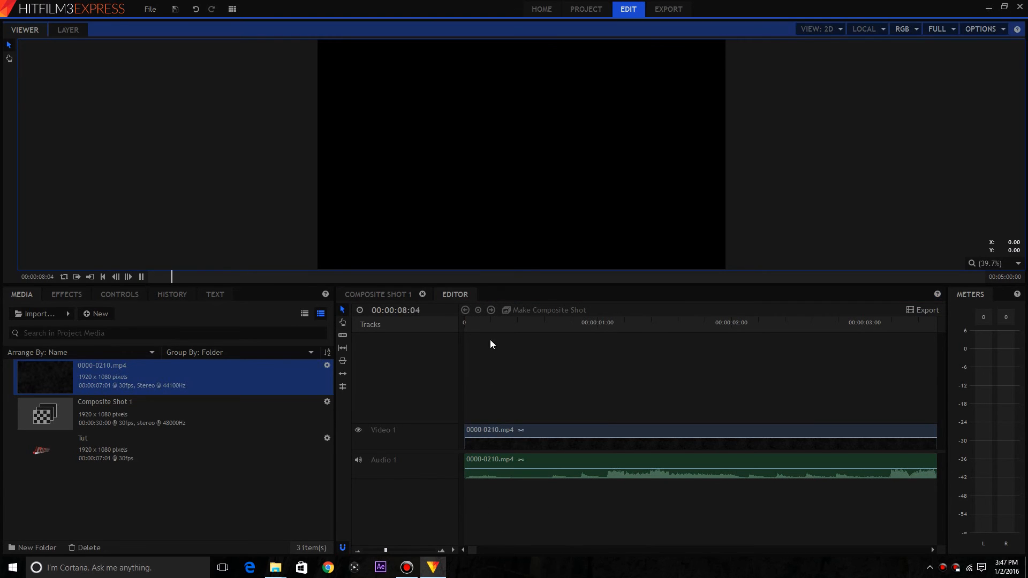
click(474, 322)
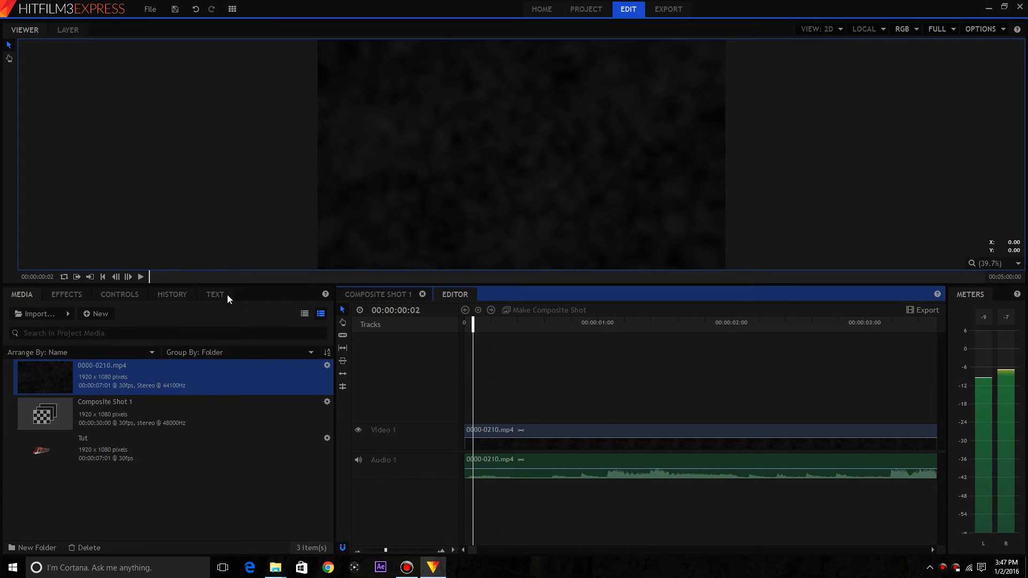
click(141, 277)
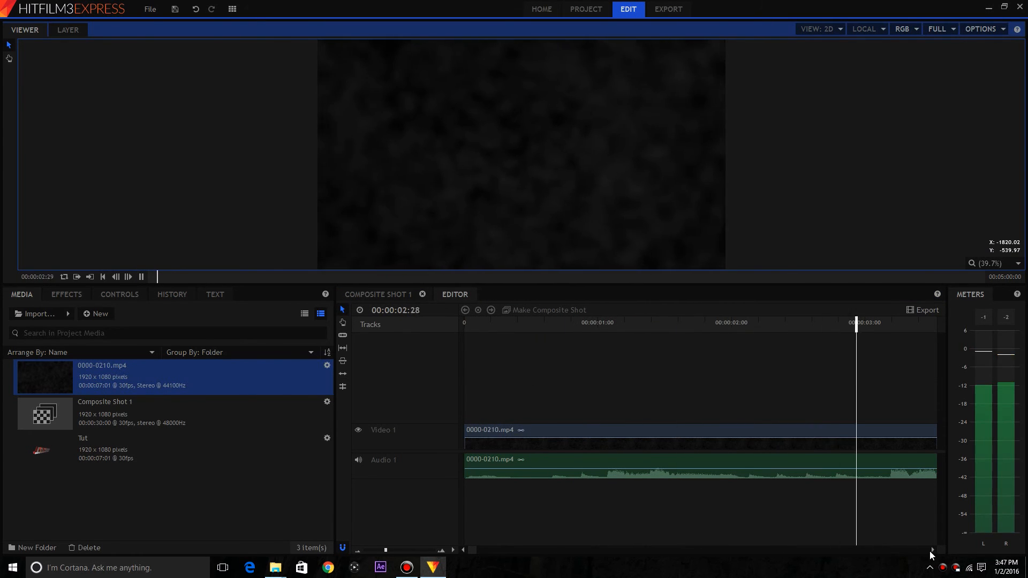
key(space)
drag(885, 512, 736, 358)
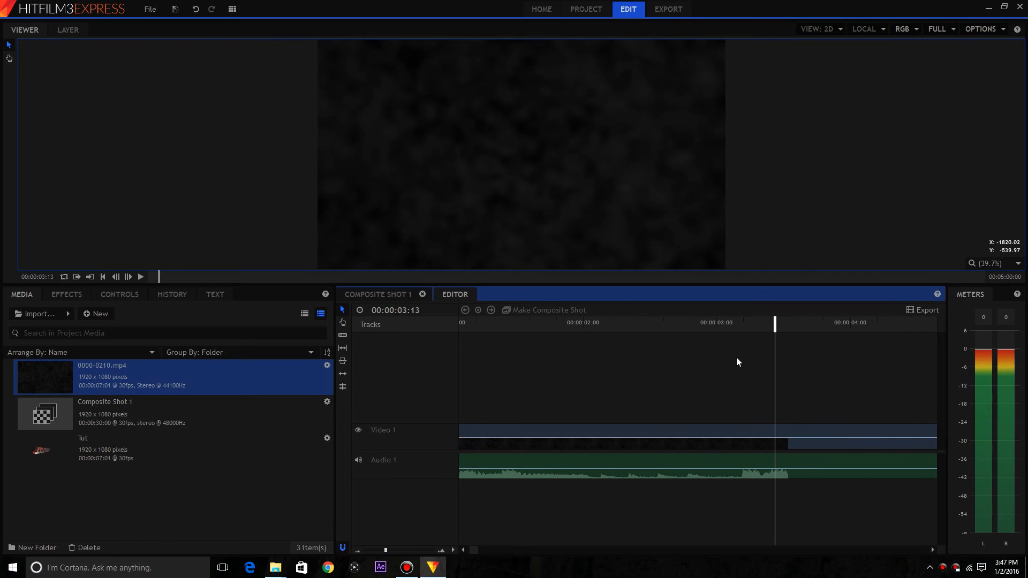
click(743, 325)
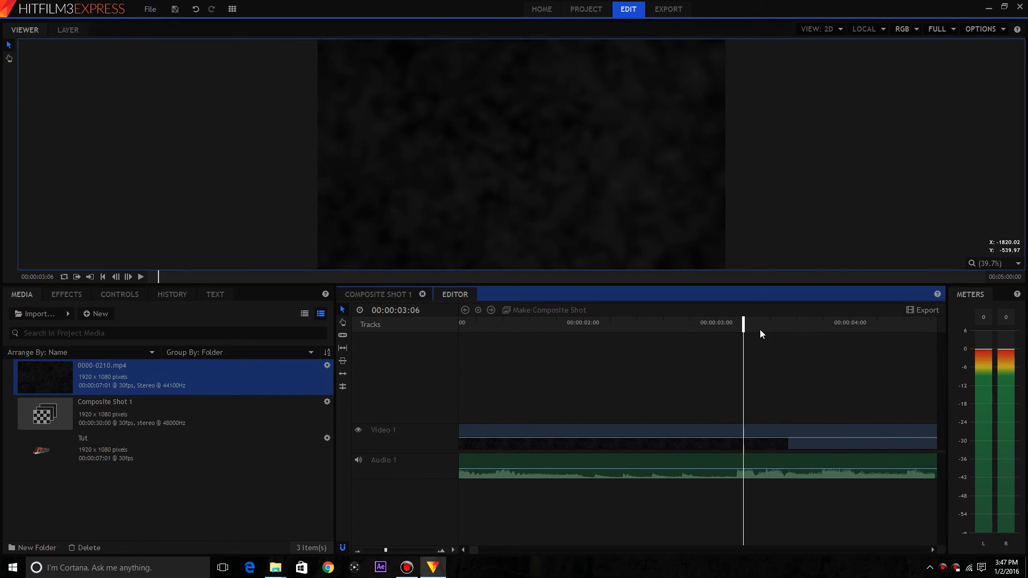
drag(743, 325, 734, 324)
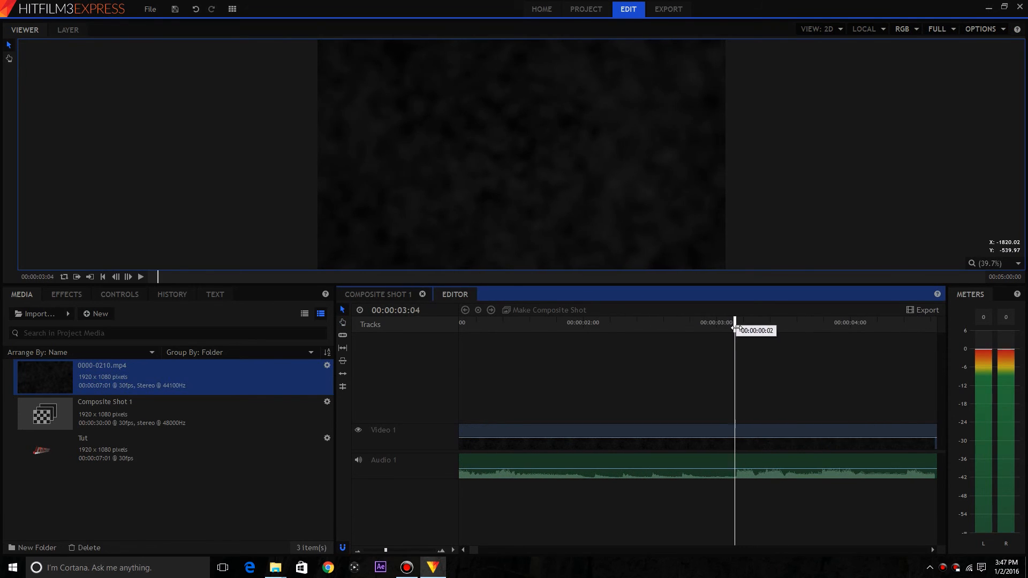
- Move Composite Shot 1's playhead to 00:00:03:03 and paste Tut's Scale keyframes there
click(389, 294)
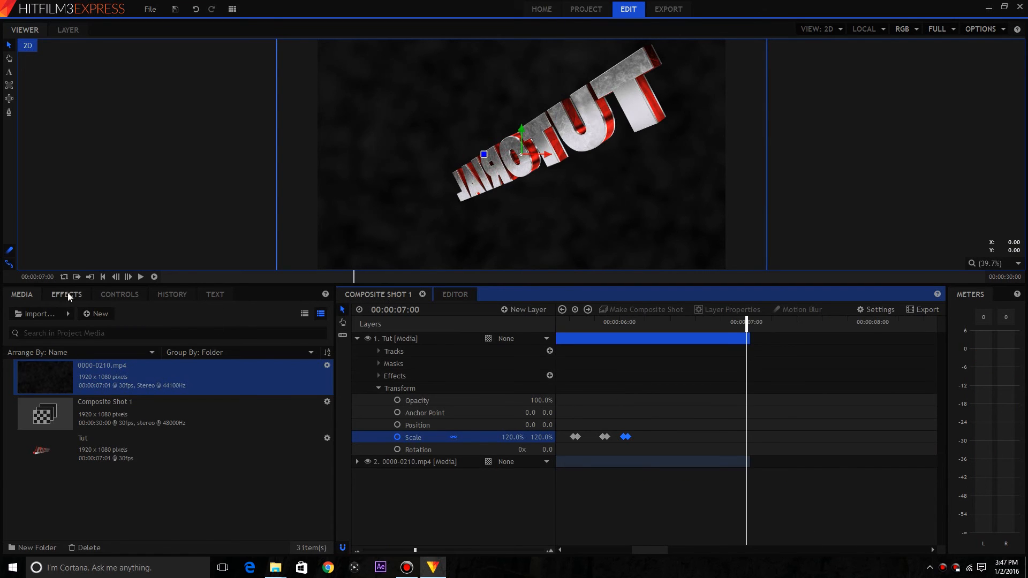
click(406, 309)
text(3:03)
key(Return)
text(100)
key(Return)
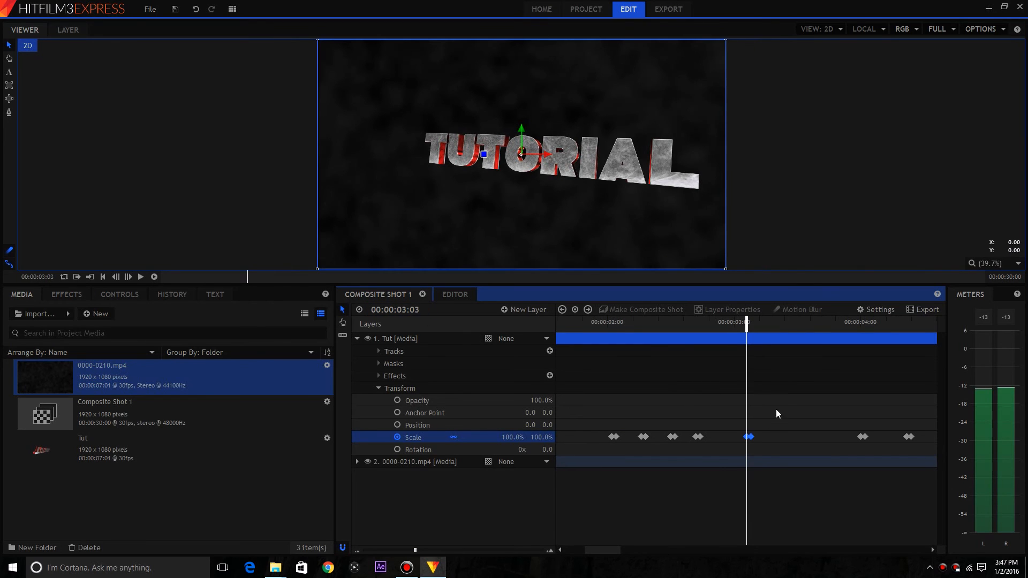
- Replay the editor audio to listen for other missed beats, and place the editor playhead on the waveform peak at 00:00:04:13
click(454, 295)
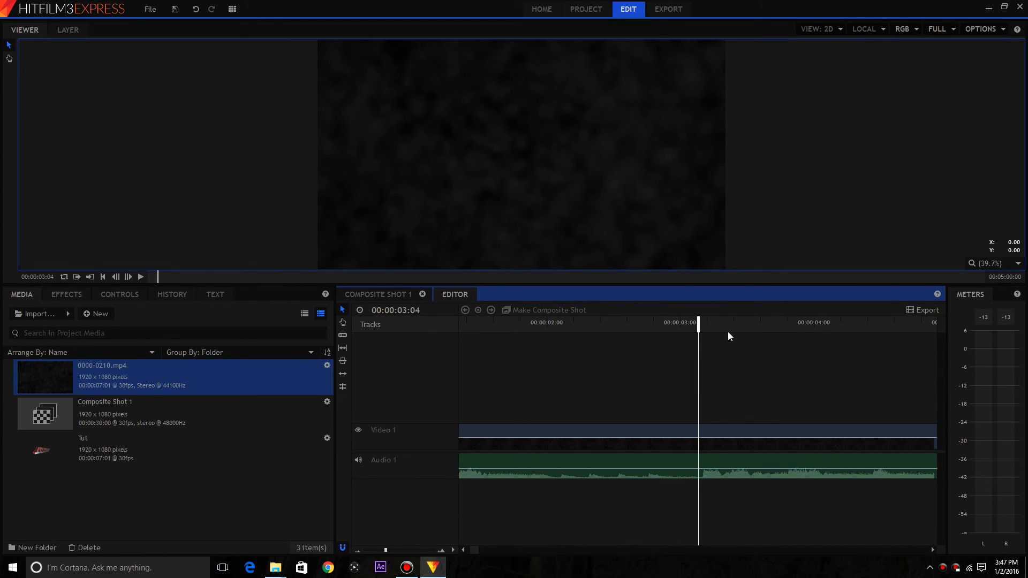
drag(699, 325, 241, 274)
click(140, 276)
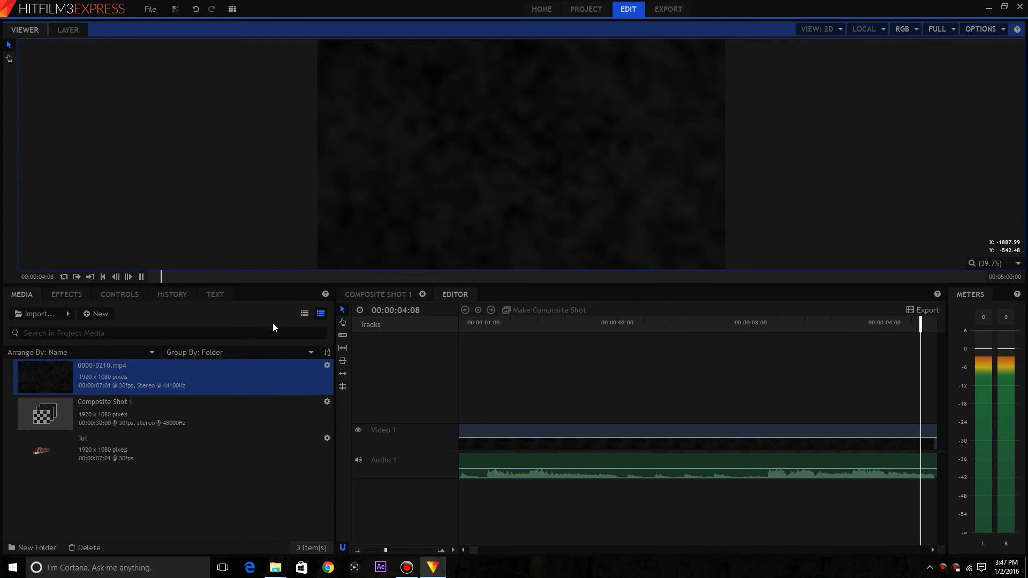
key(space)
drag(603, 502, 412, 499)
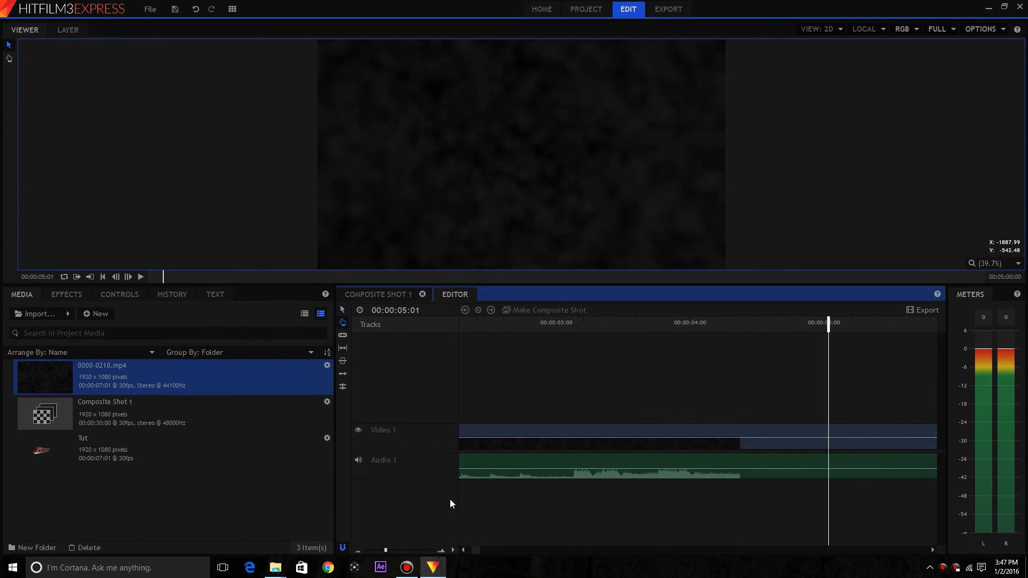
drag(686, 518, 619, 517)
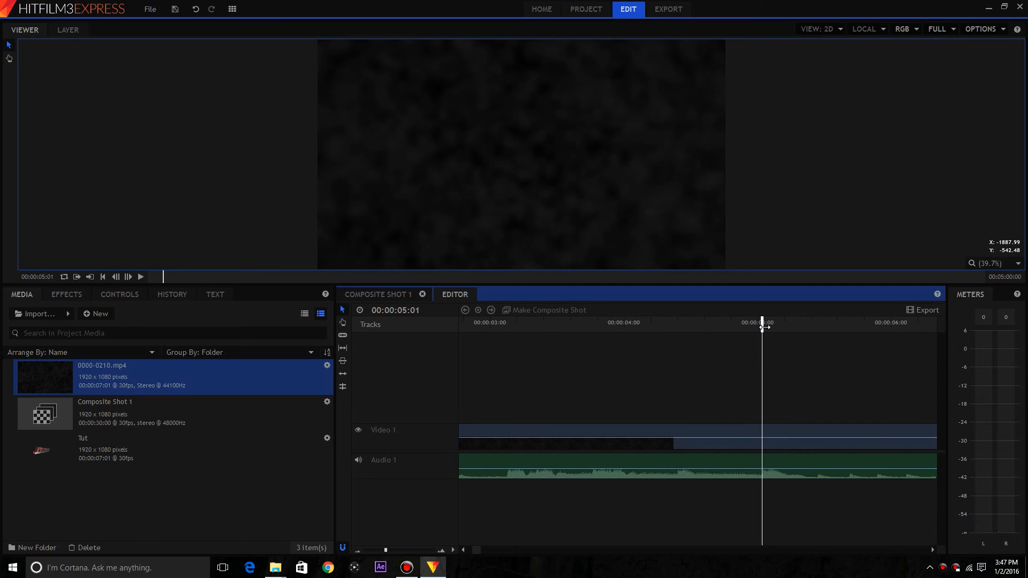
drag(763, 323, 679, 335)
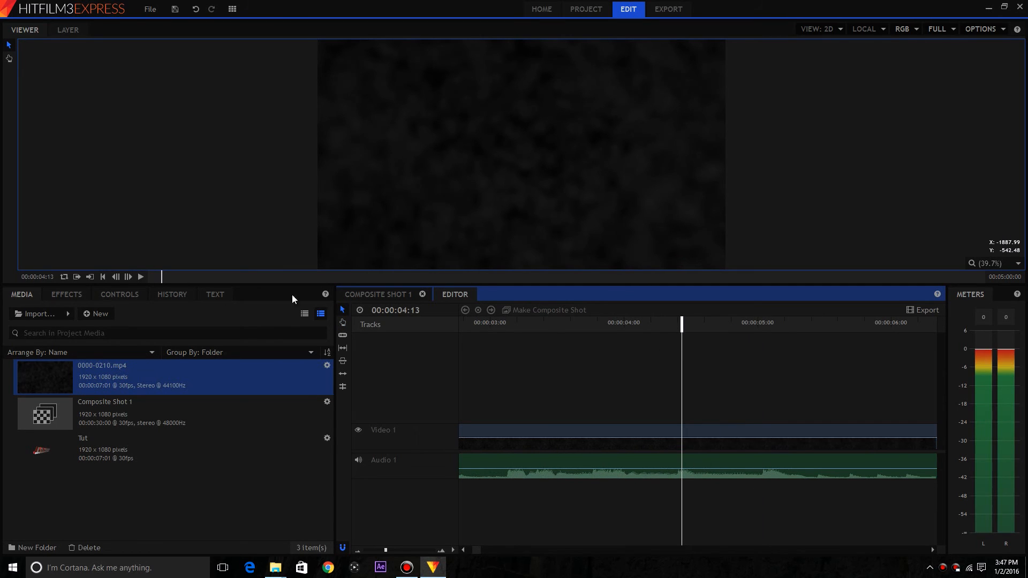
- Play back Composite Shot 1 to check the text's scale pulses
click(378, 294)
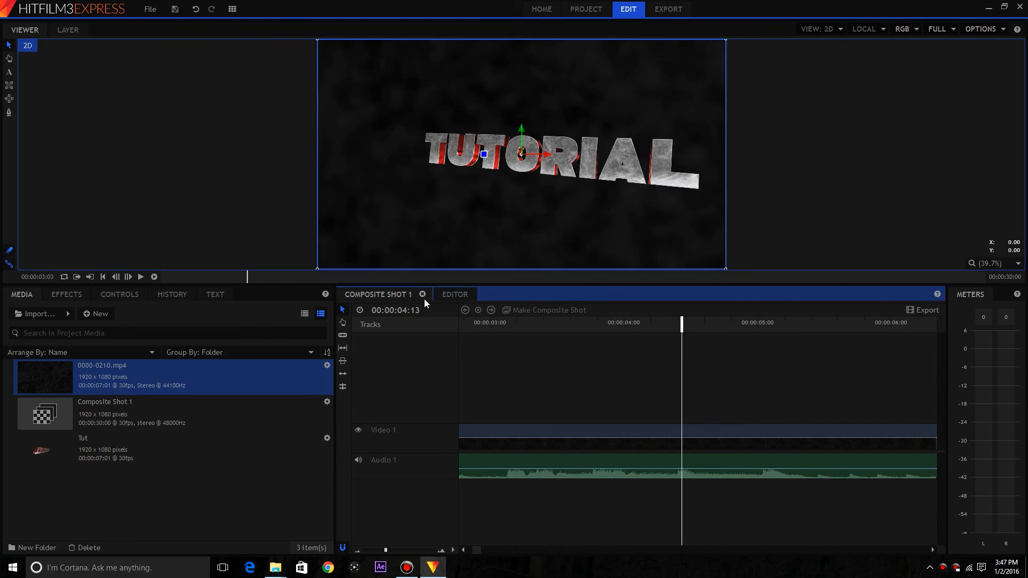
mouse_move(748, 335)
mouse_down()
mouse_move(853, 338)
mouse_move(733, 345)
mouse_up()
click(140, 277)
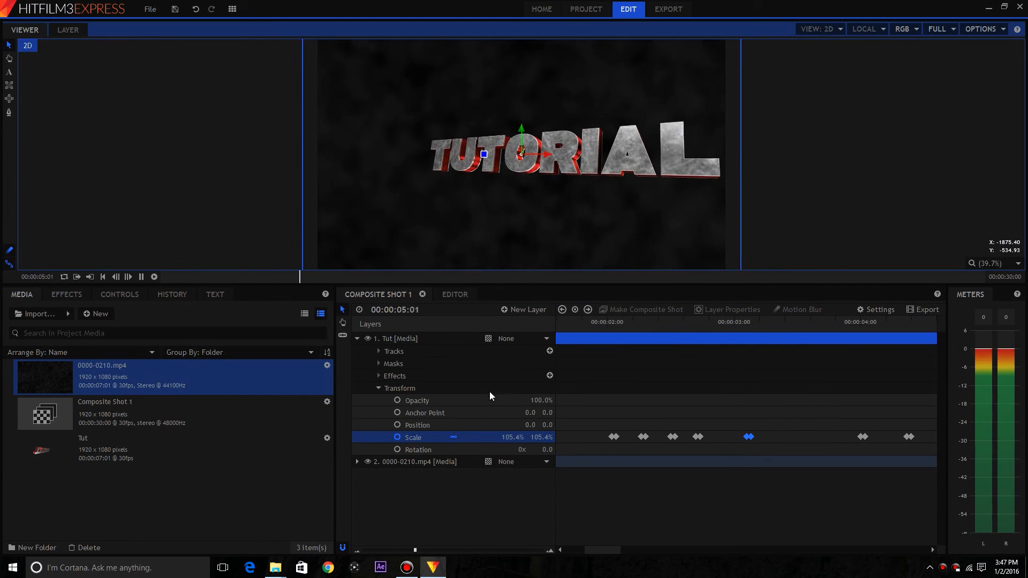
- Play Composite Shot 1 through to its end, and place the editor playhead on the missed beat at 00:00:06:15
click(635, 493)
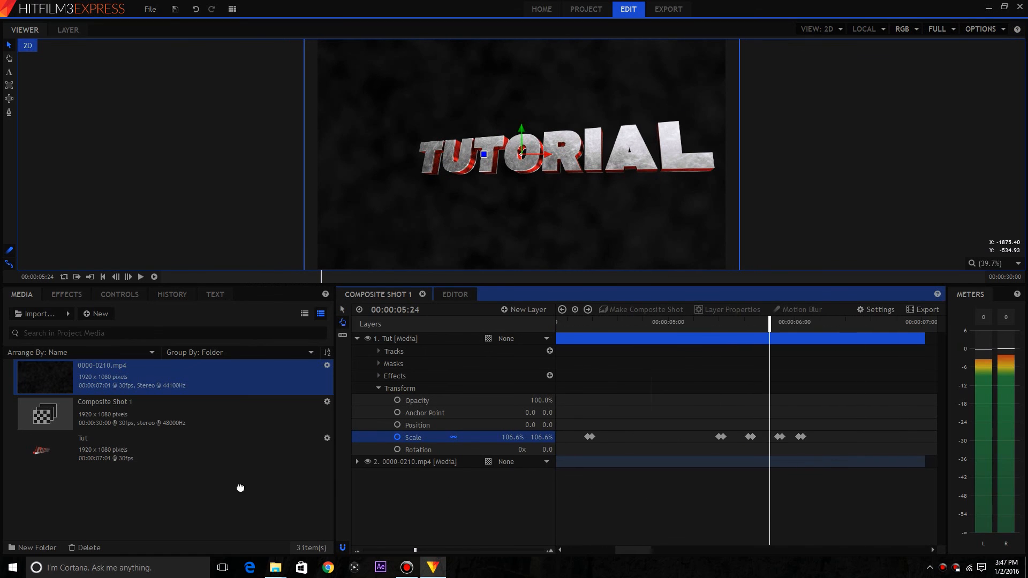
click(141, 276)
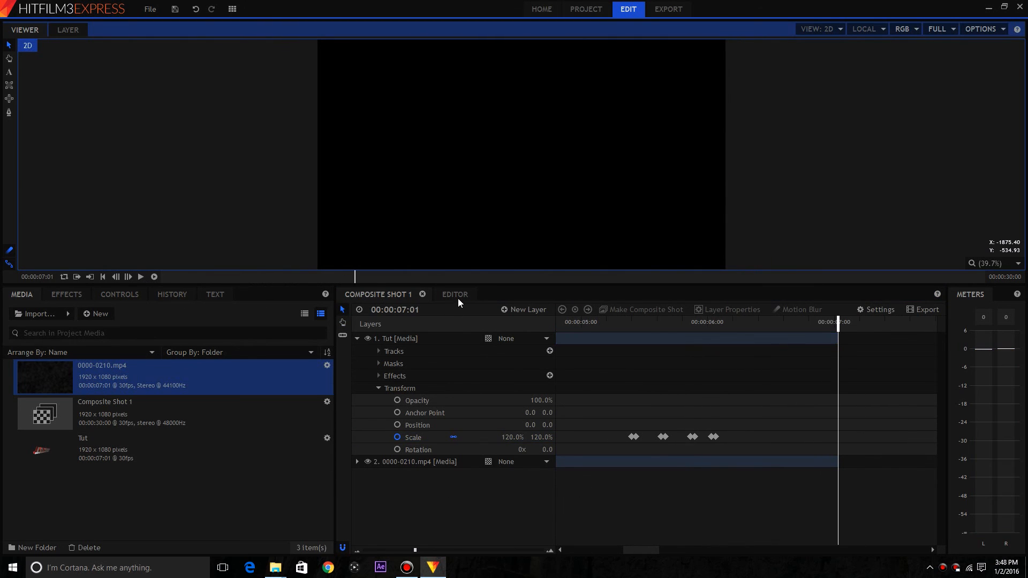
click(455, 295)
scroll(750, 476, right, 6)
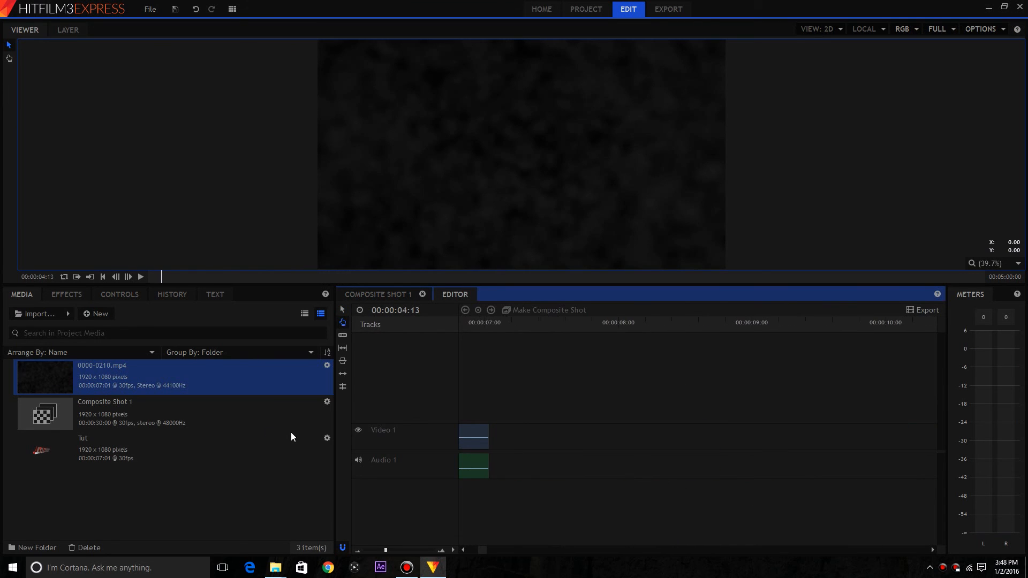
scroll(695, 482, left, 3)
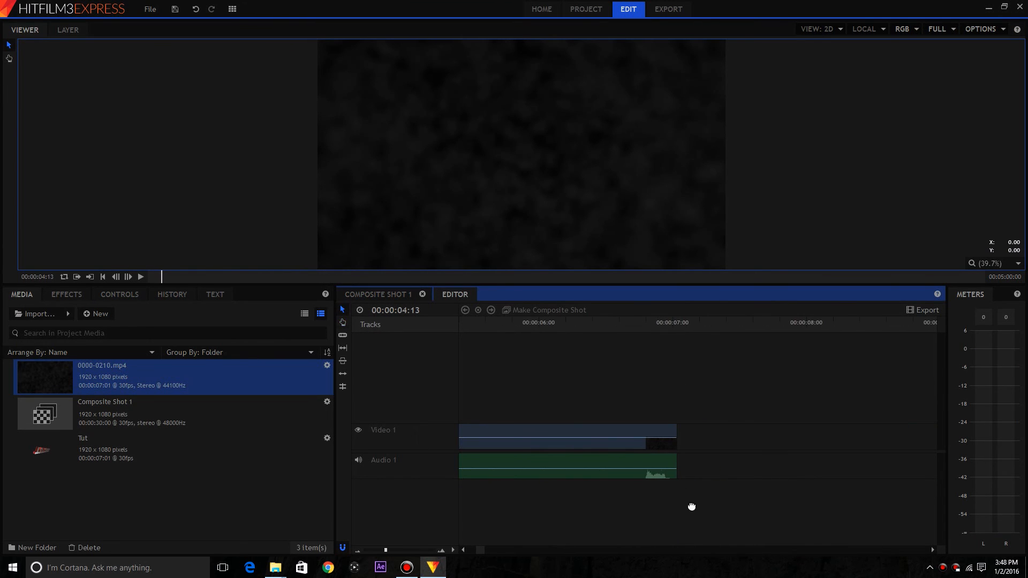
scroll(714, 502, left, 1)
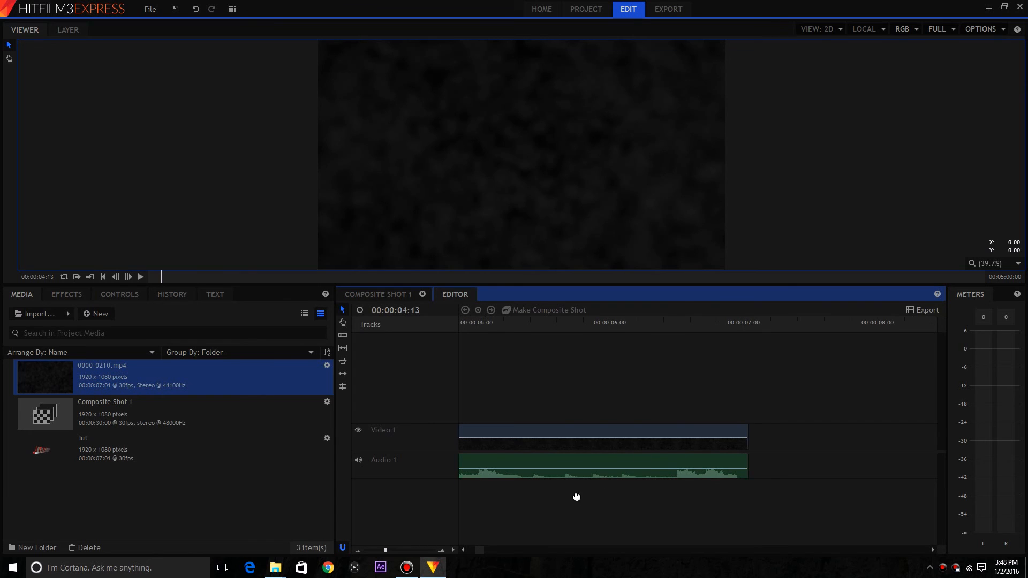
scroll(576, 497, left, 1)
drag(708, 323, 699, 326)
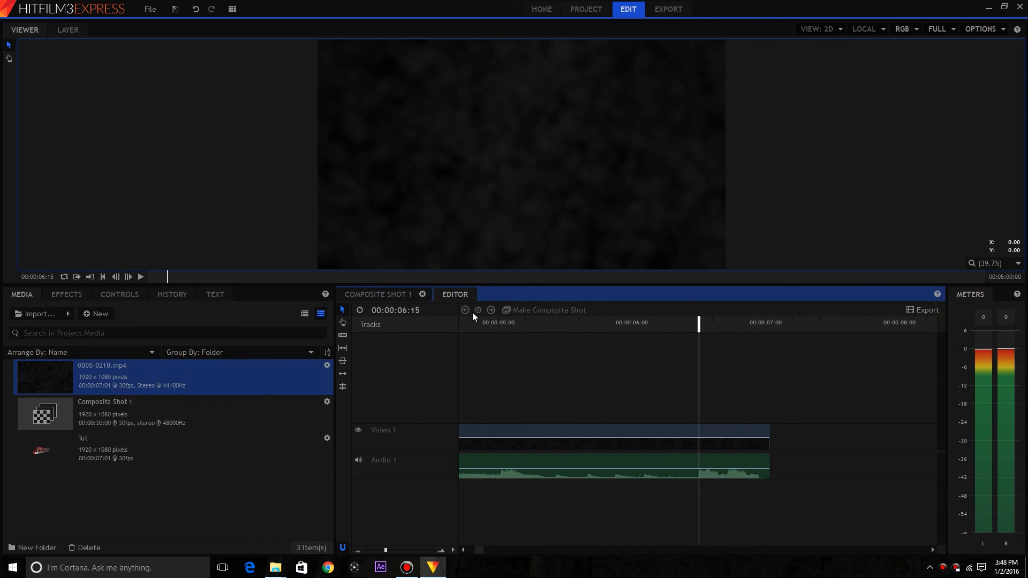
- Move Composite Shot 1's playhead to 00:00:06:14 and paste Tut's Scale keyframes there
click(386, 294)
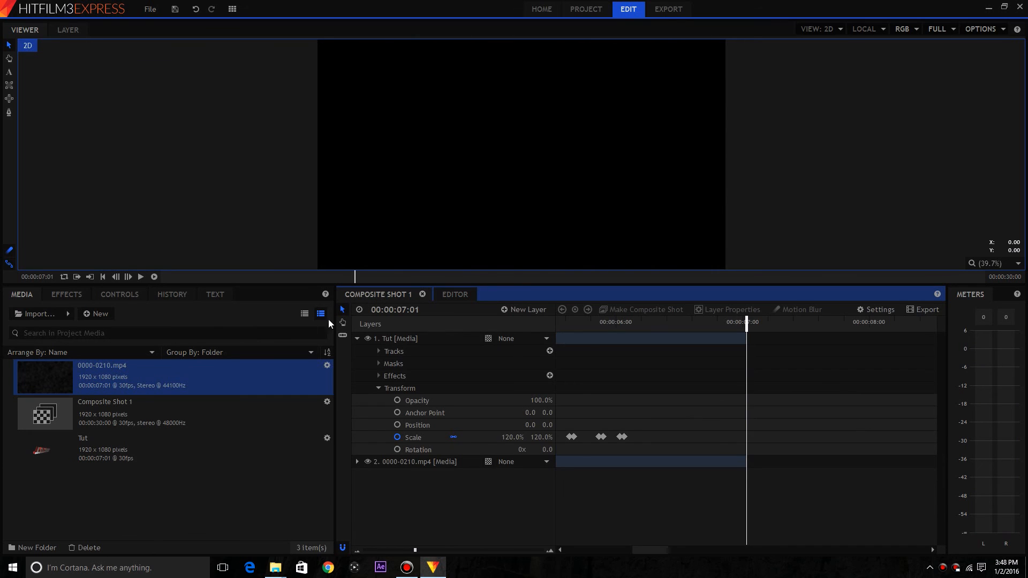
click(407, 307)
text(614)
key(Return)
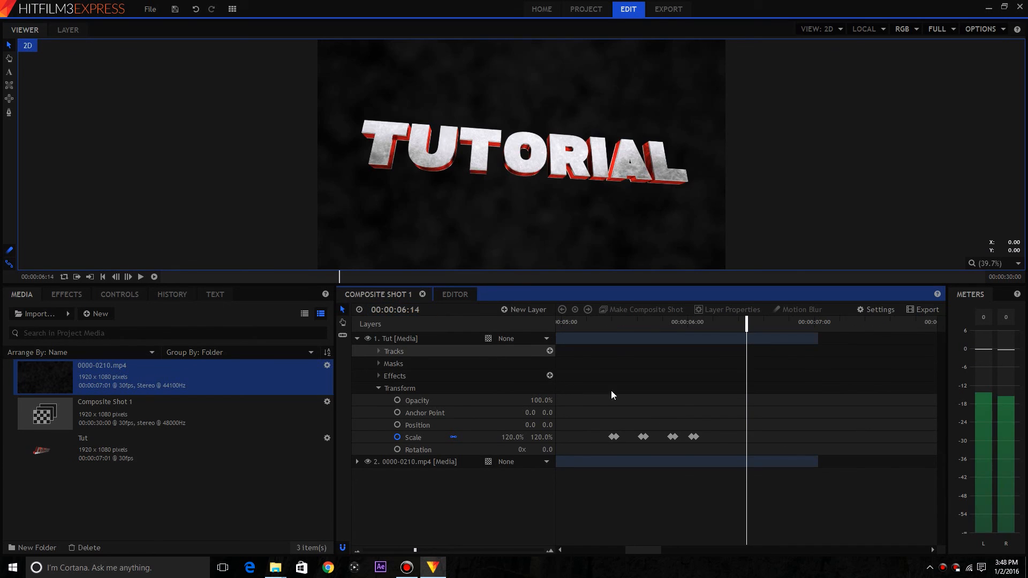
right_click(722, 437)
mouse_move(739, 446)
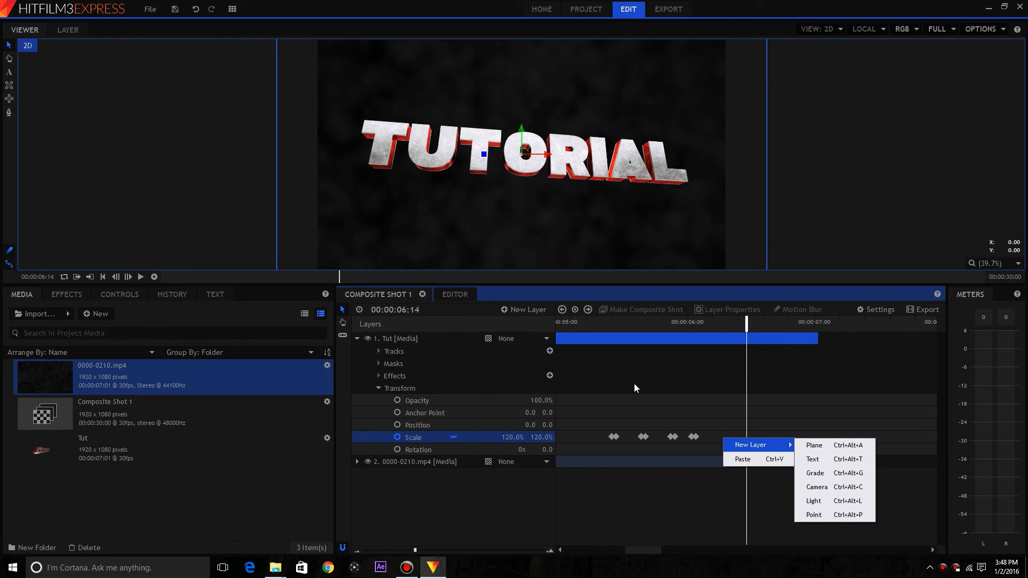
click(743, 459)
- Scrub back through Composite Shot 1 to 00:00:04:04, comparing its scale pulses with the audio waveform in the editor
drag(756, 319, 565, 326)
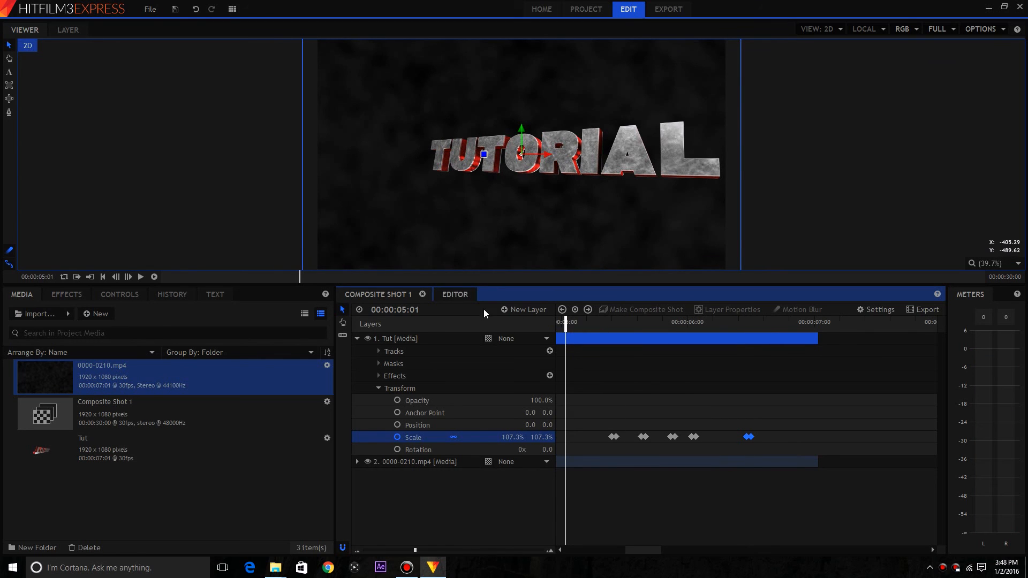
click(462, 290)
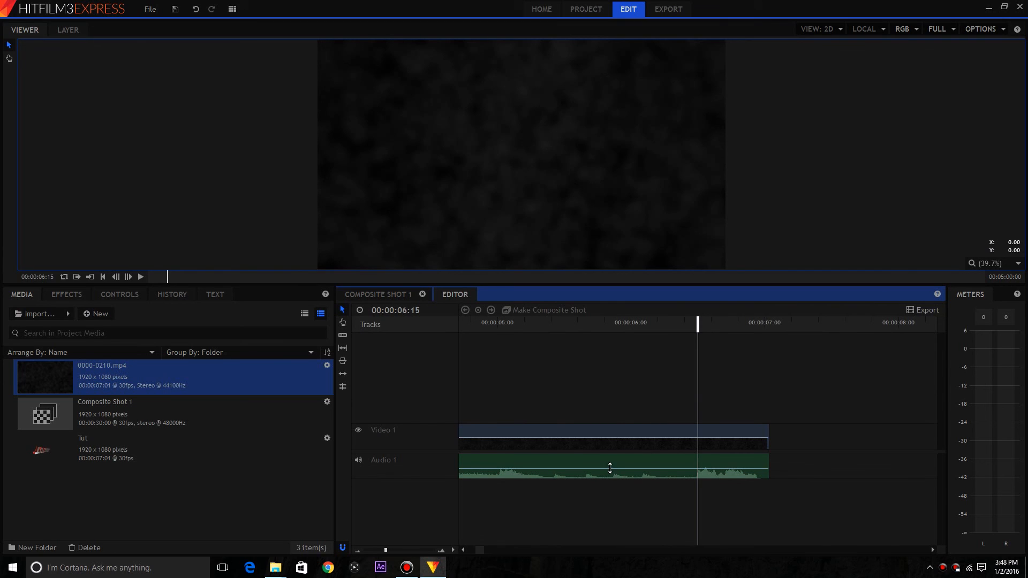
drag(599, 468, 602, 468)
click(380, 294)
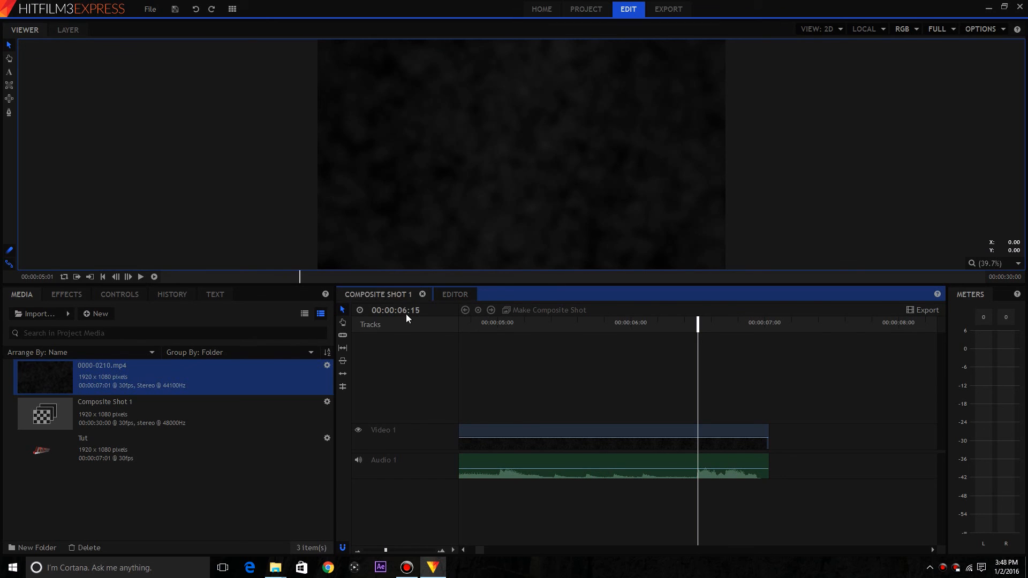
drag(744, 325, 632, 357)
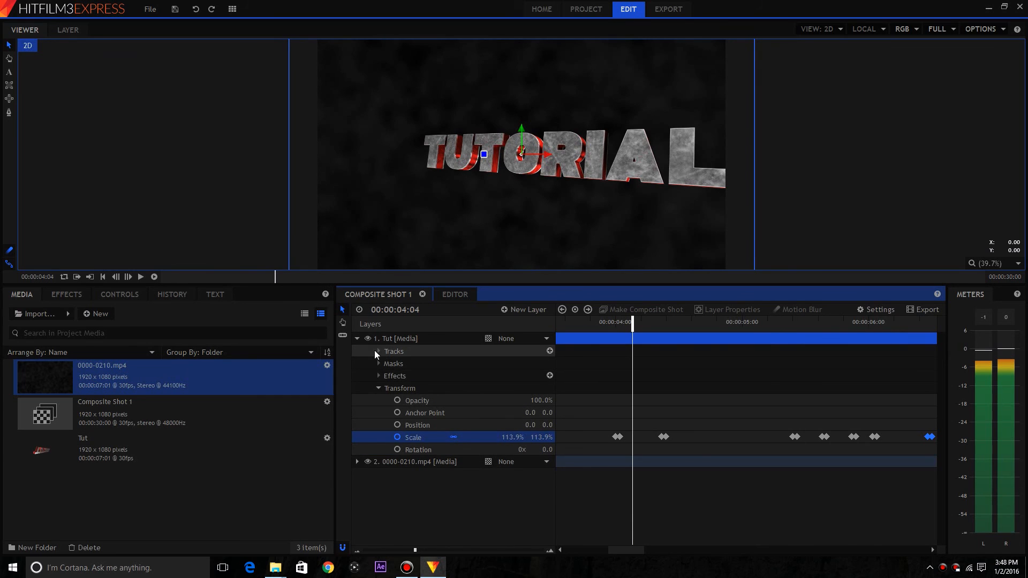
- Collapse the Tut layer and parent the 0000-0210.mp4 background layer to Tut
click(357, 338)
click(519, 350)
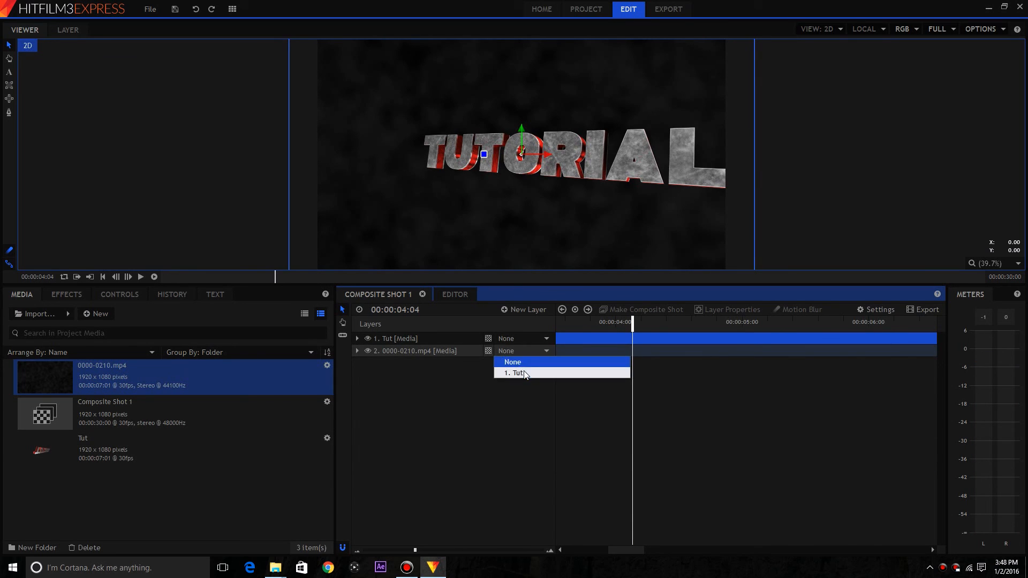
click(544, 362)
- Play Composite Shot 1 from the start twice, with the viewer zoomed out, to check how the background and text pulse together
drag(632, 319, 454, 327)
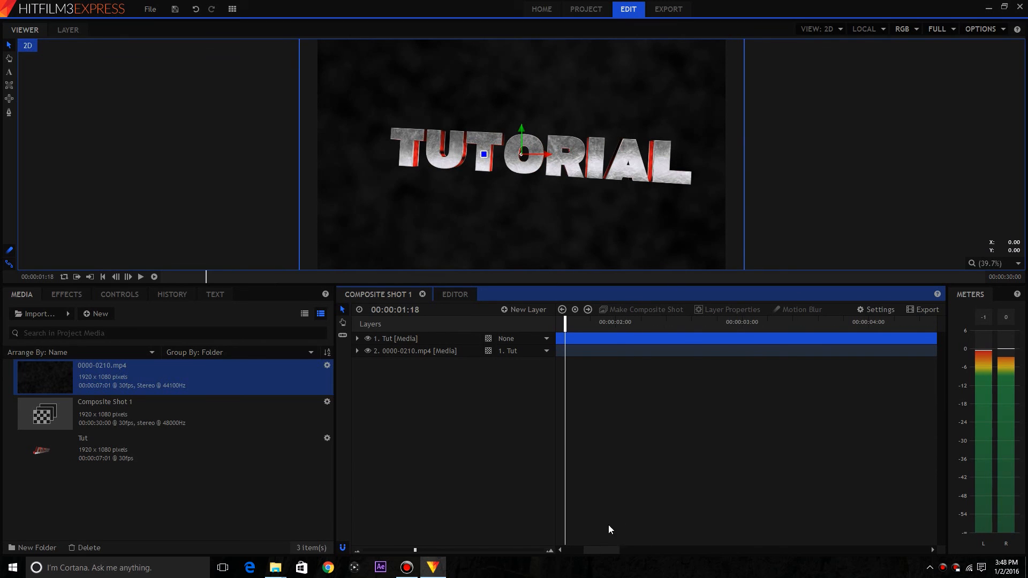
drag(603, 539, 556, 538)
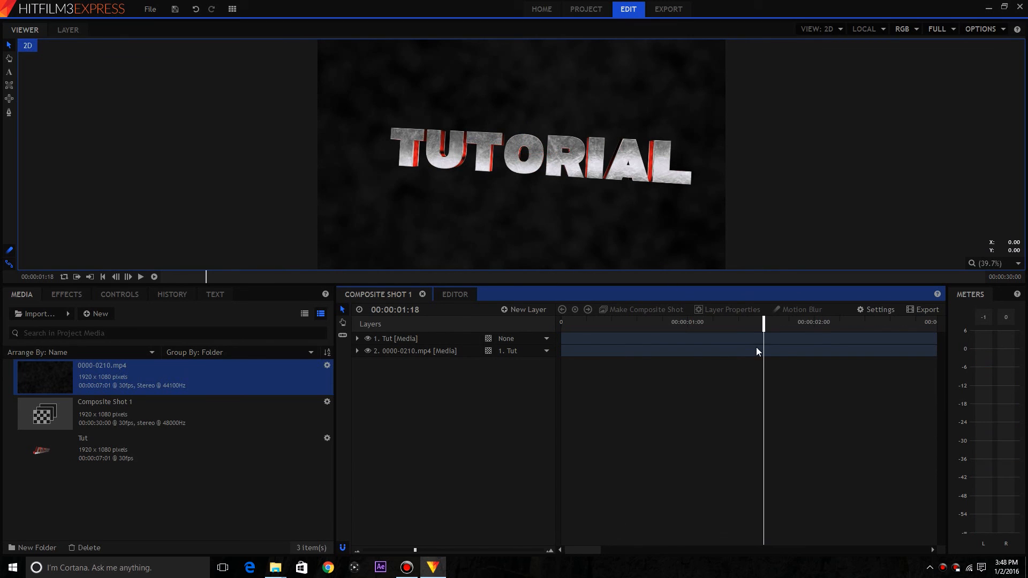
drag(766, 328, 492, 326)
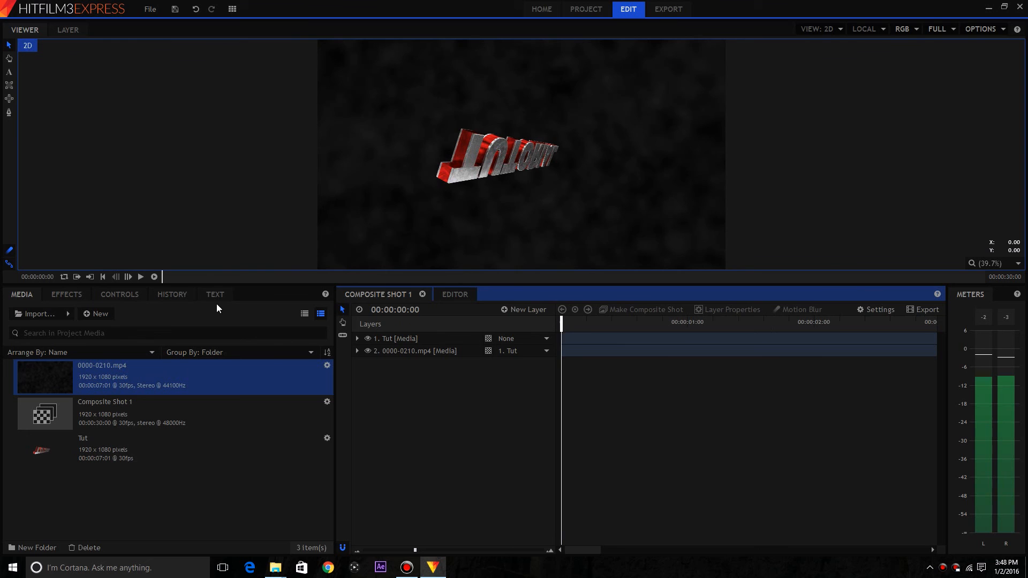
click(141, 277)
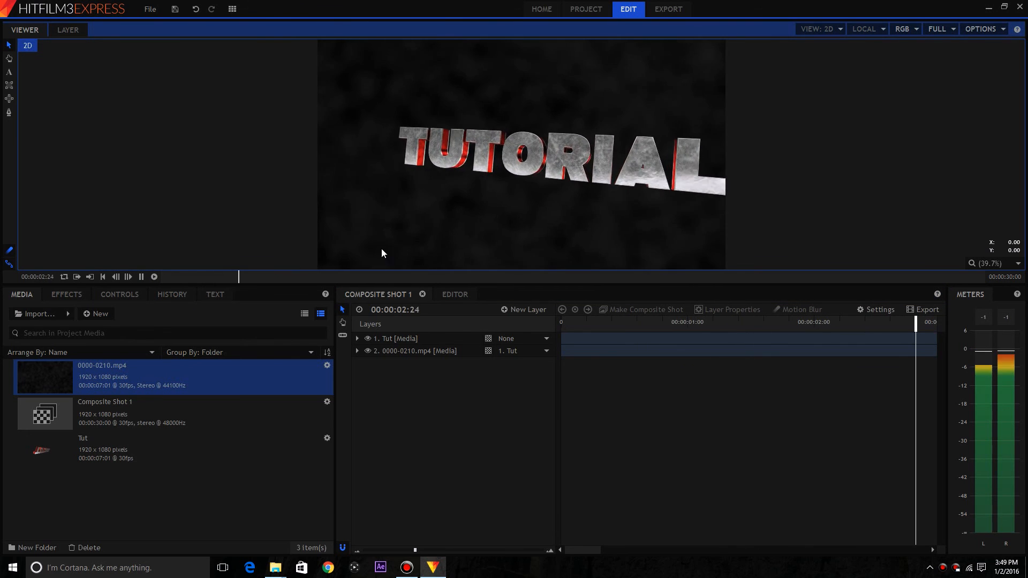
scroll(429, 245, down, 1)
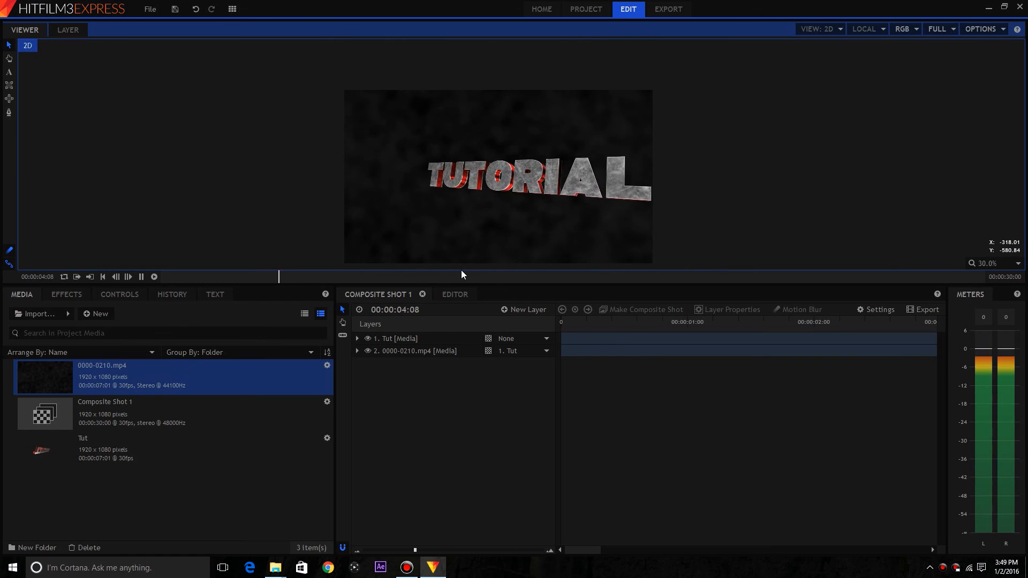
drag(537, 227, 568, 194)
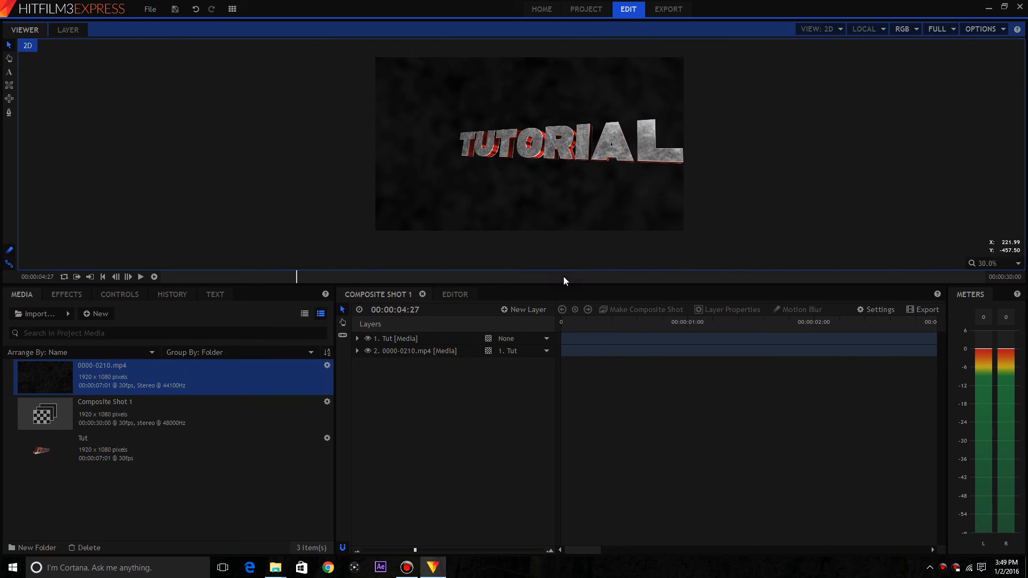
drag(569, 318, 500, 320)
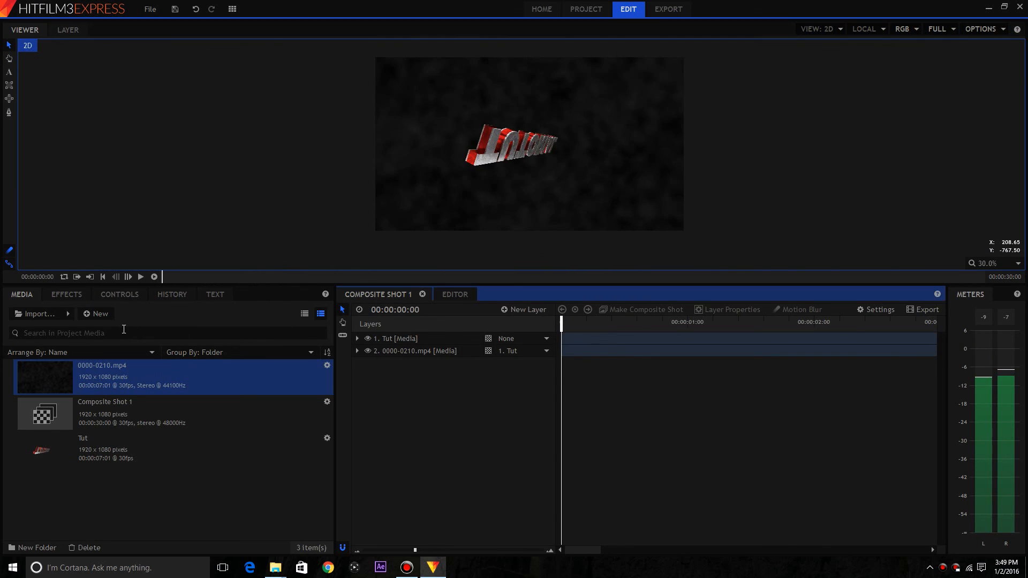
click(139, 279)
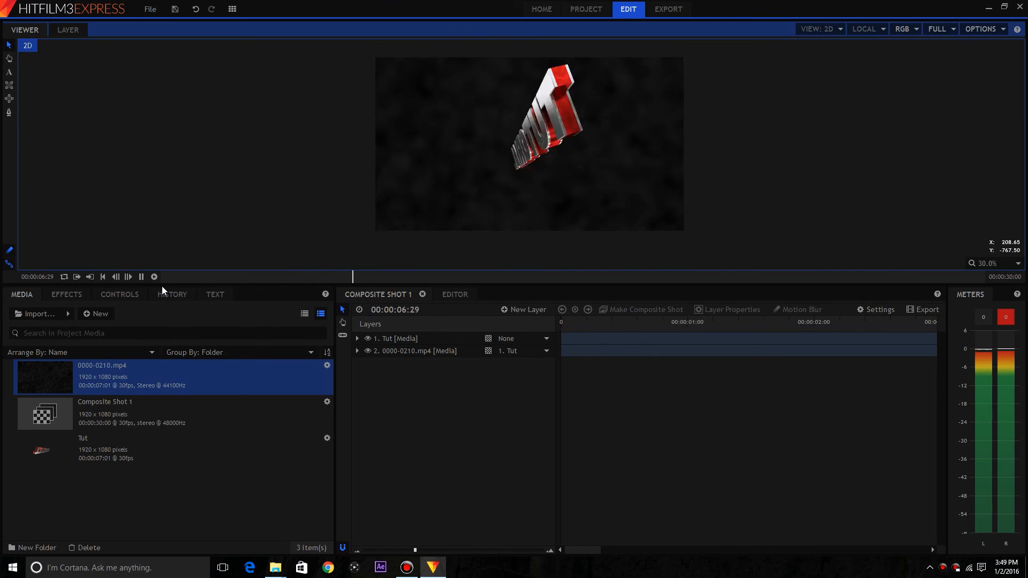
key(space)
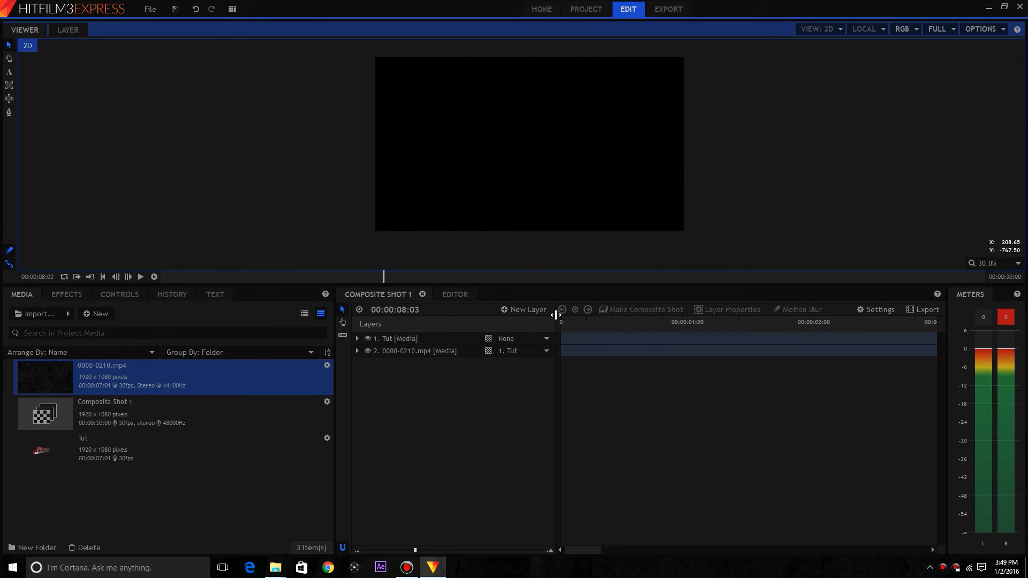
- At 00:00:00:21, clear the 0000-0210.mp4 layer's parent and parent it to Tut again
click(649, 323)
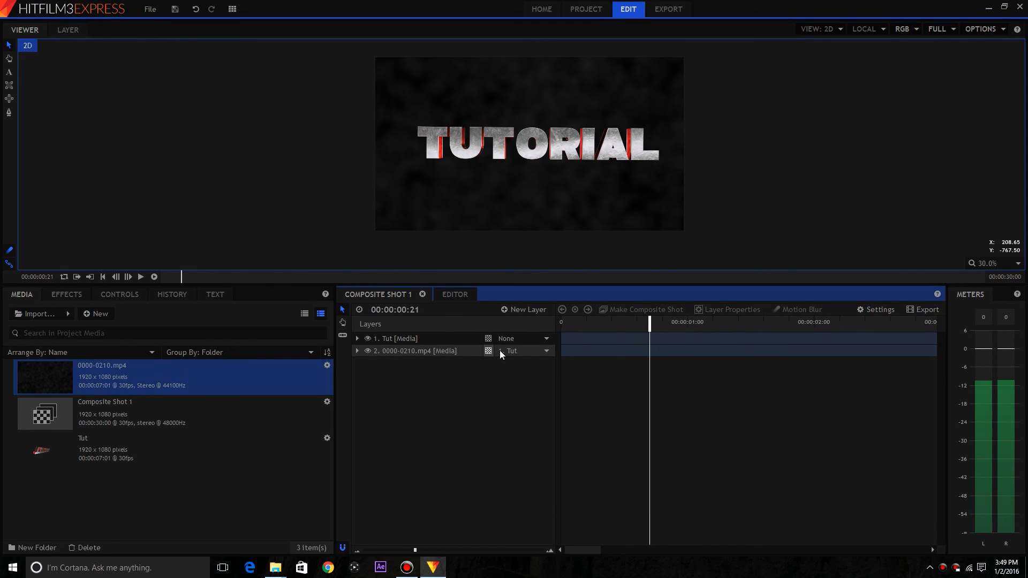
click(500, 353)
click(522, 361)
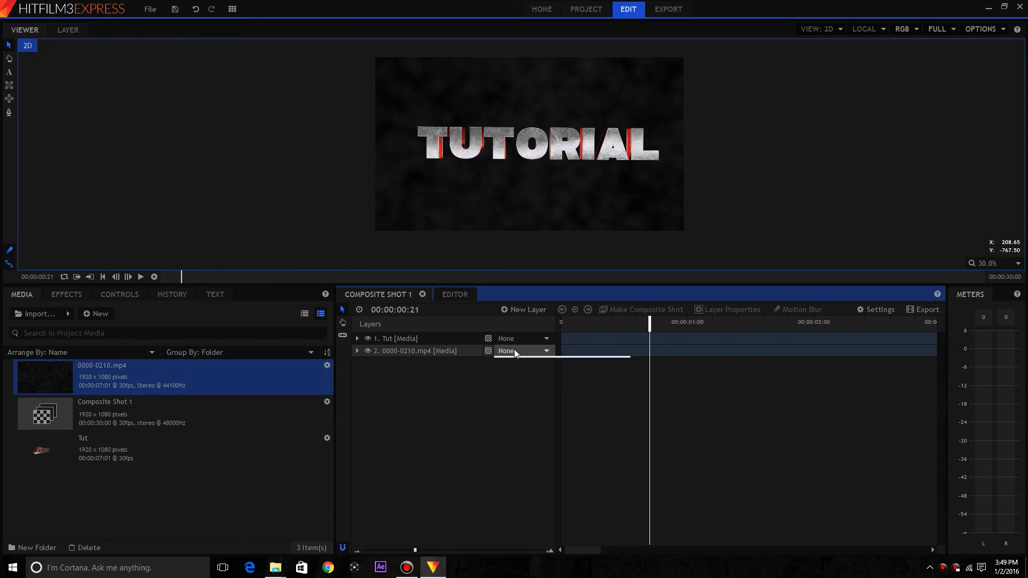
click(514, 351)
click(514, 370)
- Expand Tut's properties and reselect Tut as the 0000-0210.mp4 layer's parent at 00:00:00:19
click(357, 338)
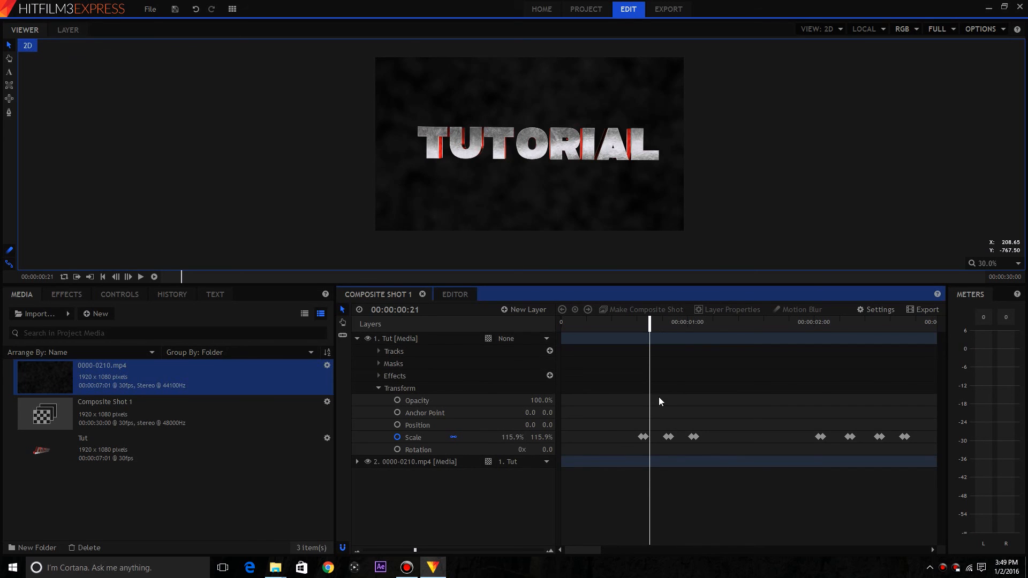
drag(652, 330, 641, 328)
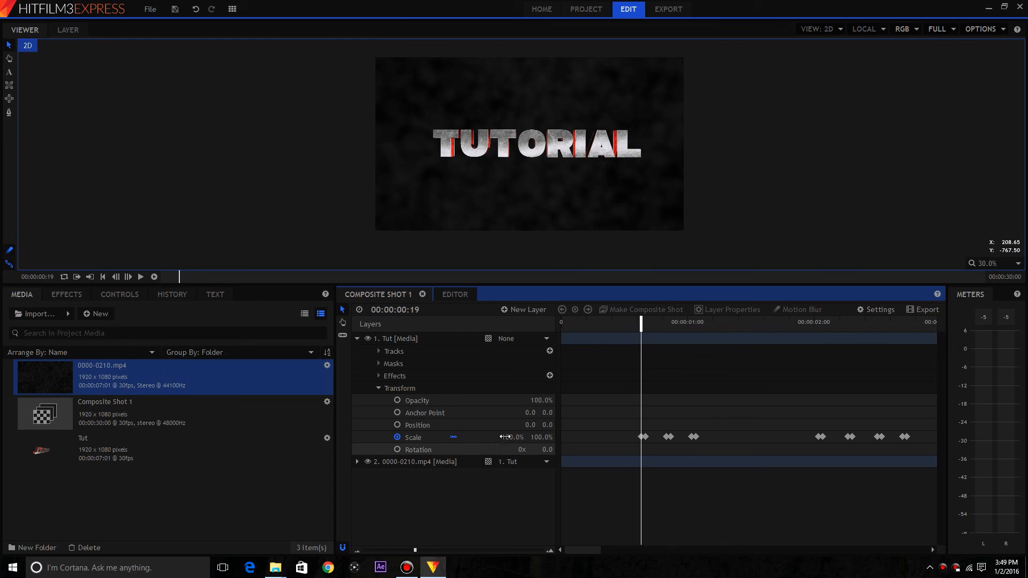
click(537, 462)
click(534, 466)
click(528, 464)
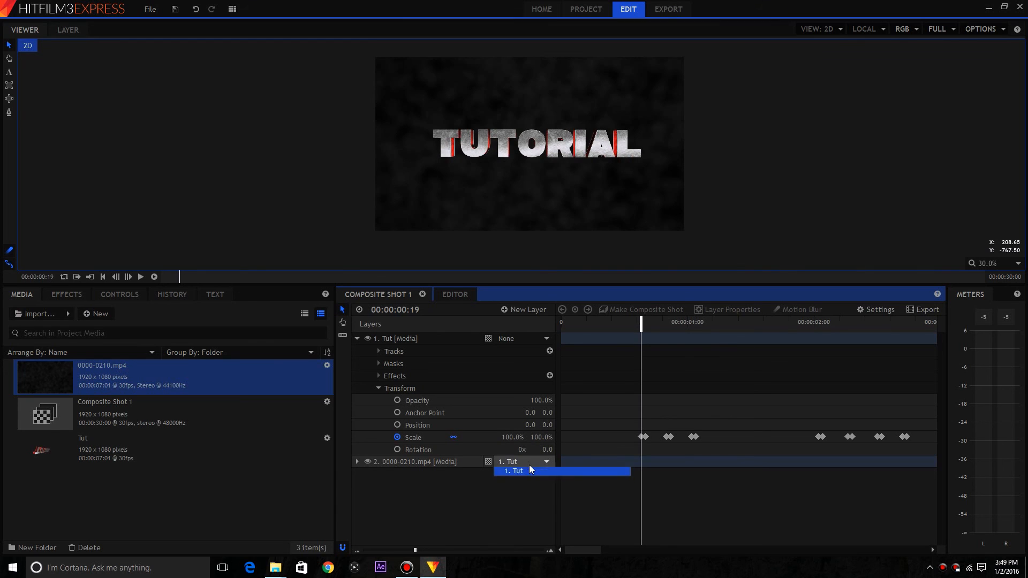
click(538, 482)
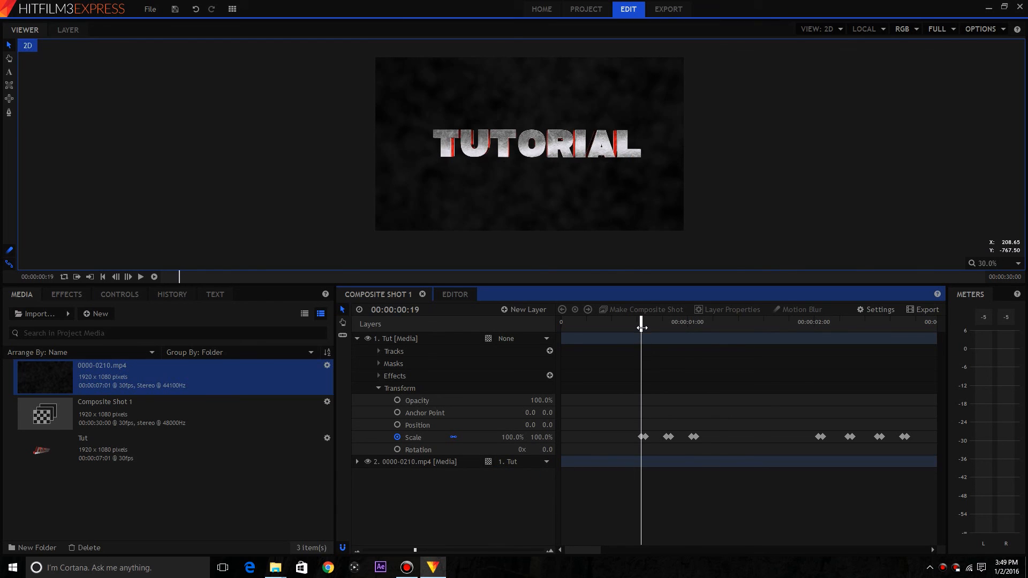
- Advance the playhead to 00:00:00:20 and reselect Tut as the 0000-0210.mp4 layer's parent
drag(642, 327, 645, 327)
click(522, 462)
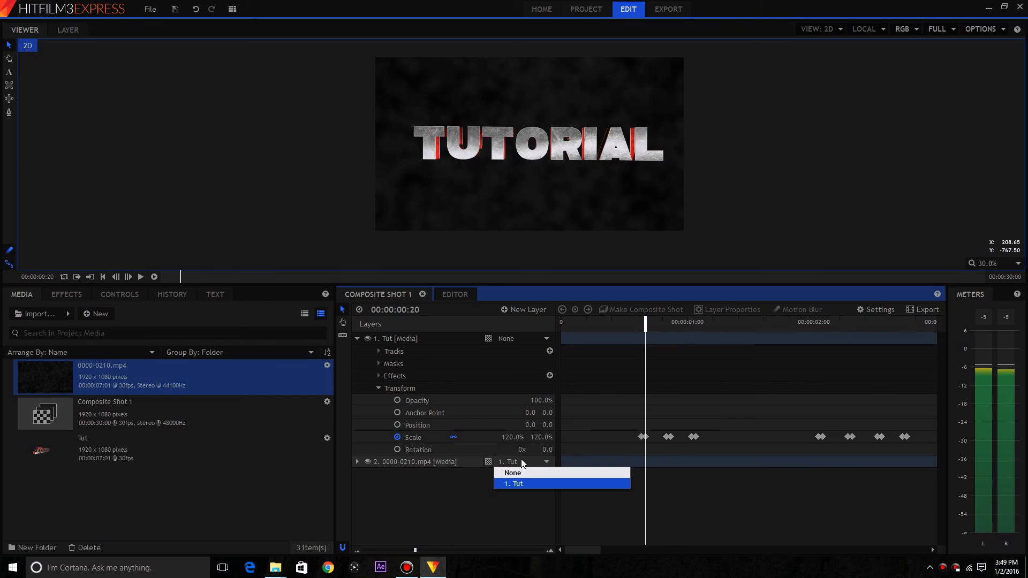
click(522, 464)
click(521, 462)
click(529, 484)
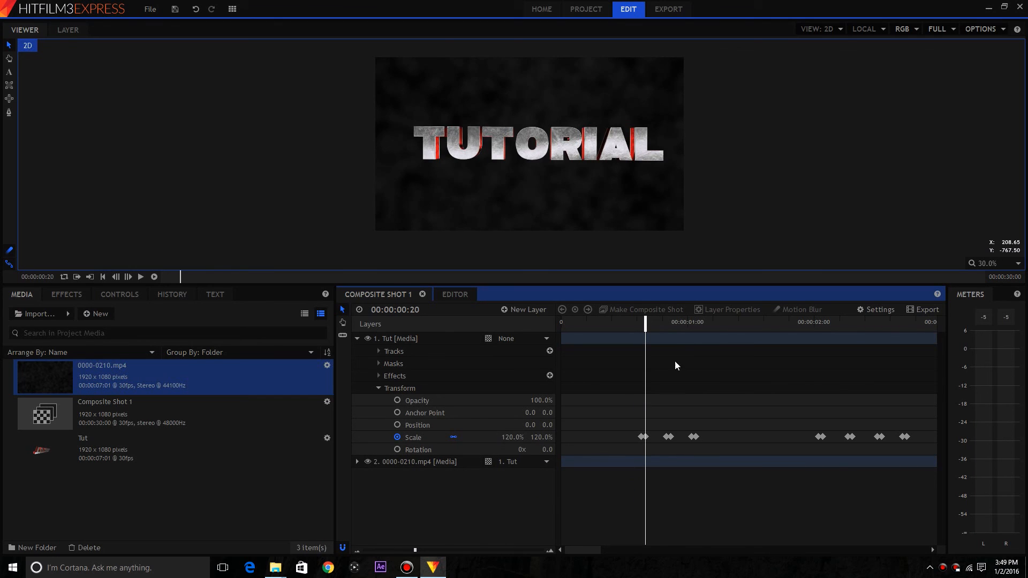
- Move the playhead to 00:00:01:23 and reselect Tut as the 0000-0210.mp4 layer's parent
drag(650, 324, 818, 314)
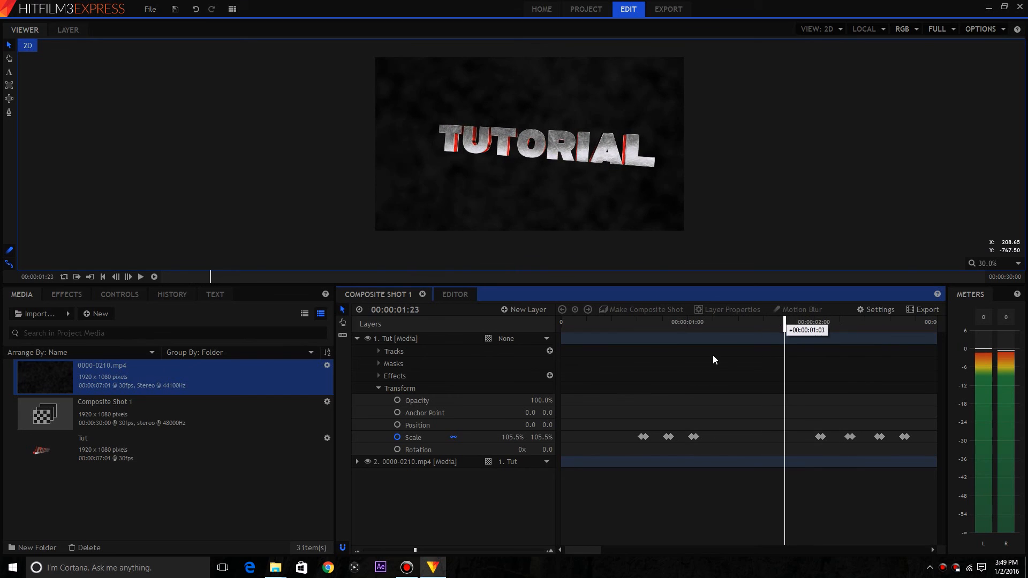
click(524, 464)
click(535, 486)
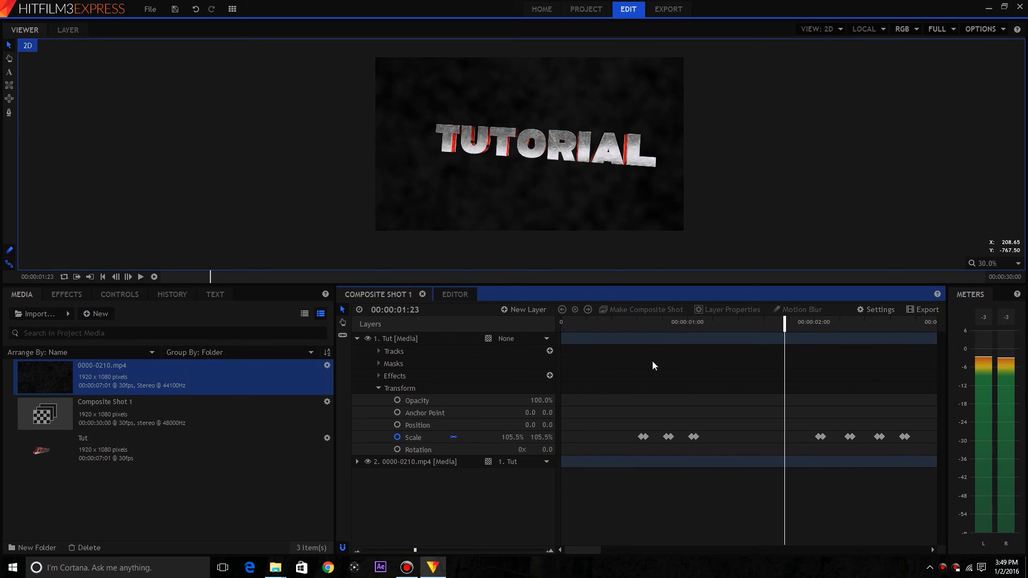
- Return the playhead to 00:00:00:20 and set the 0000-0210.mp4 layer's parent to None
drag(786, 318, 644, 342)
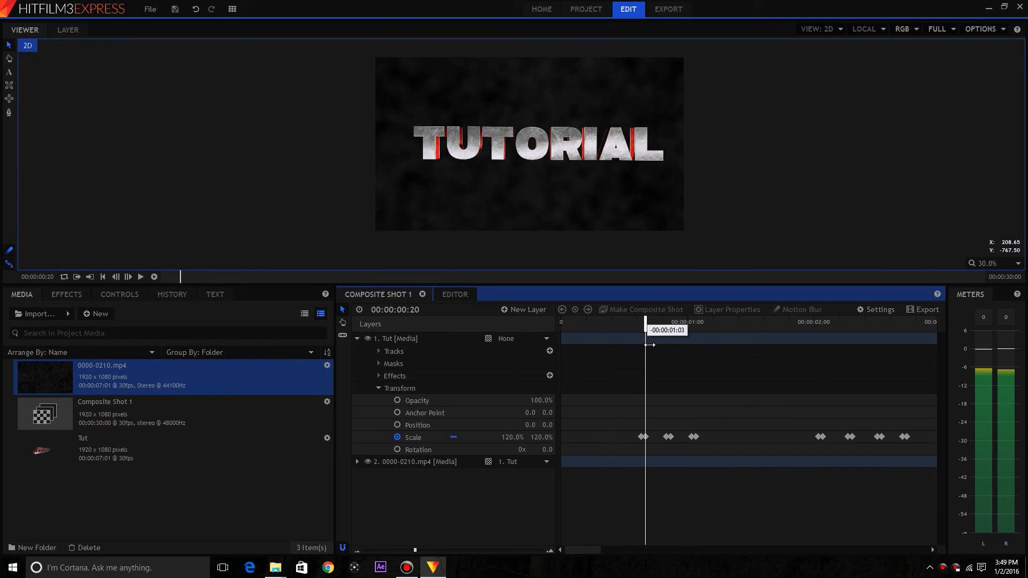
click(525, 464)
click(527, 469)
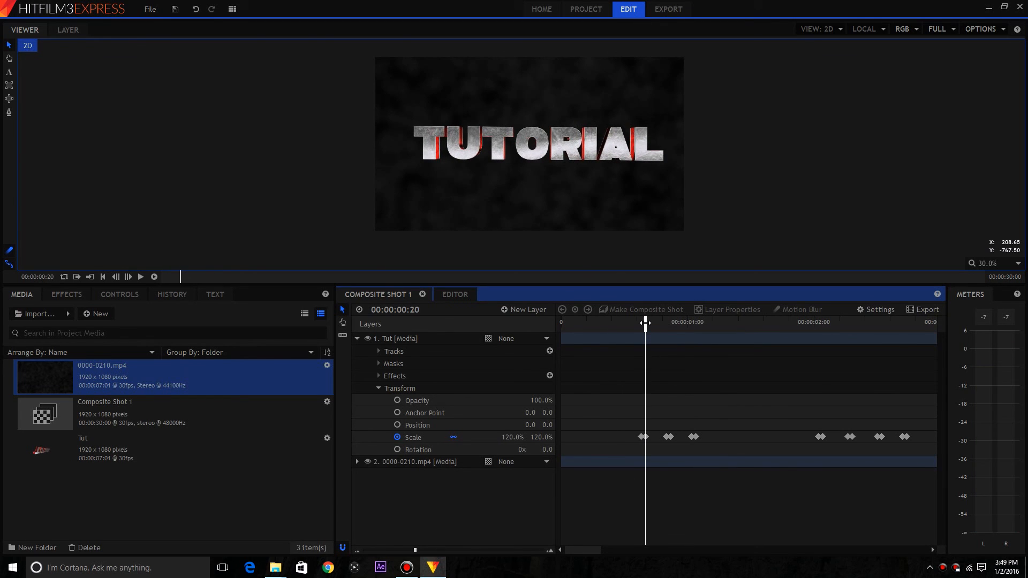
drag(645, 323, 636, 323)
click(522, 461)
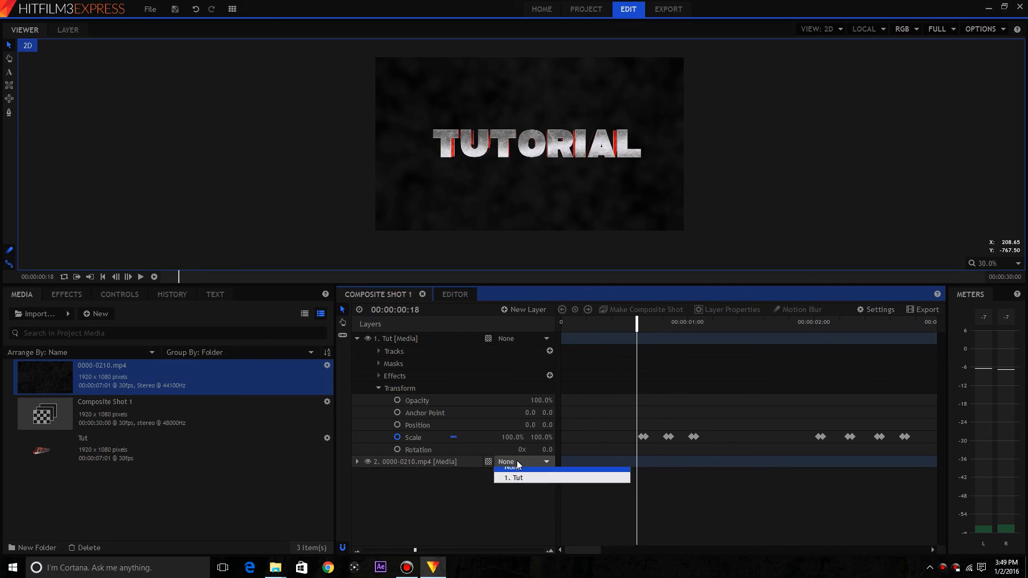
click(530, 483)
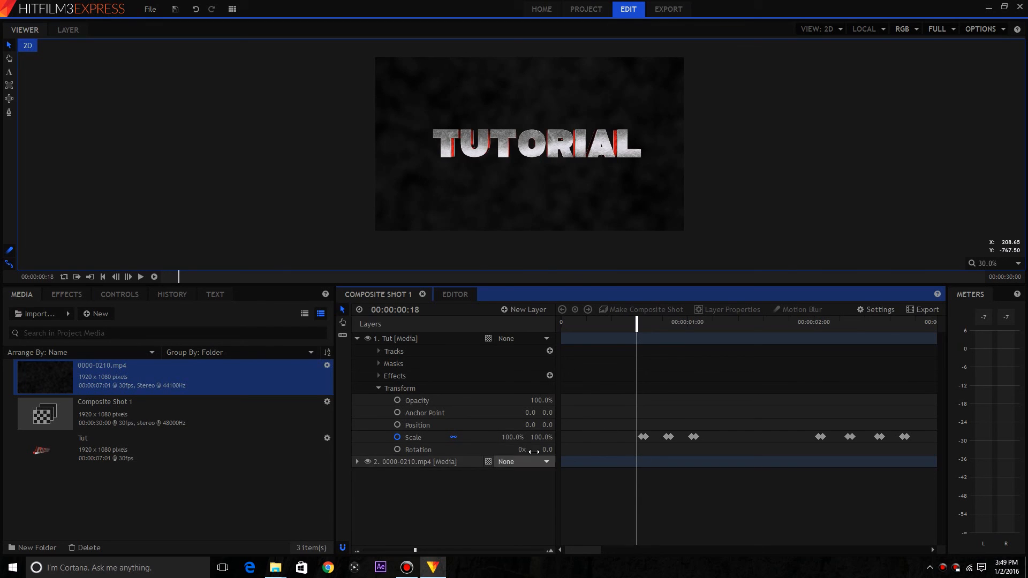
- Set the 0000-0210.mp4 layer's parent to Tut at 00:00:00:19 and collapse the Tut layer's properties
click(640, 328)
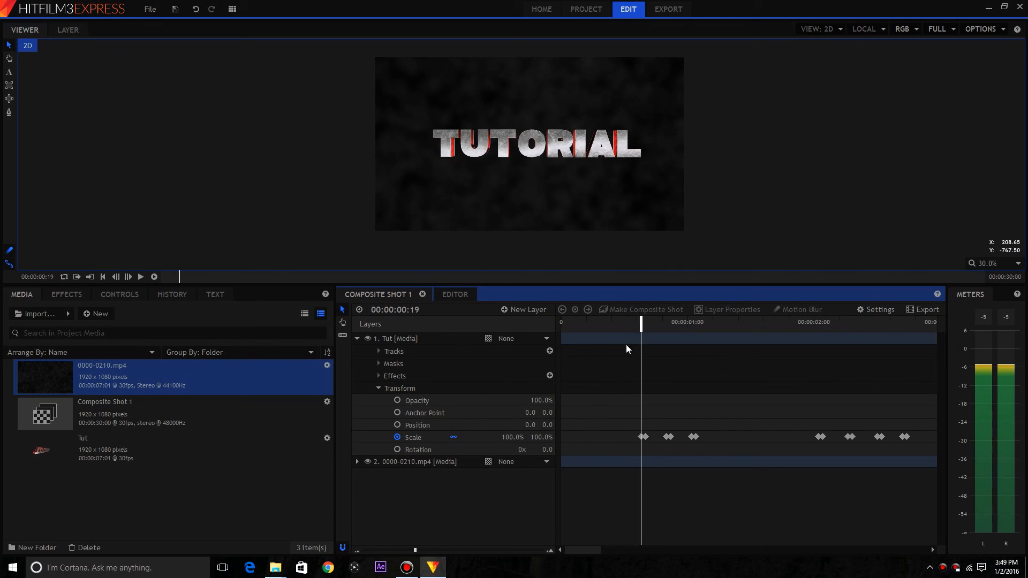
click(522, 461)
click(516, 478)
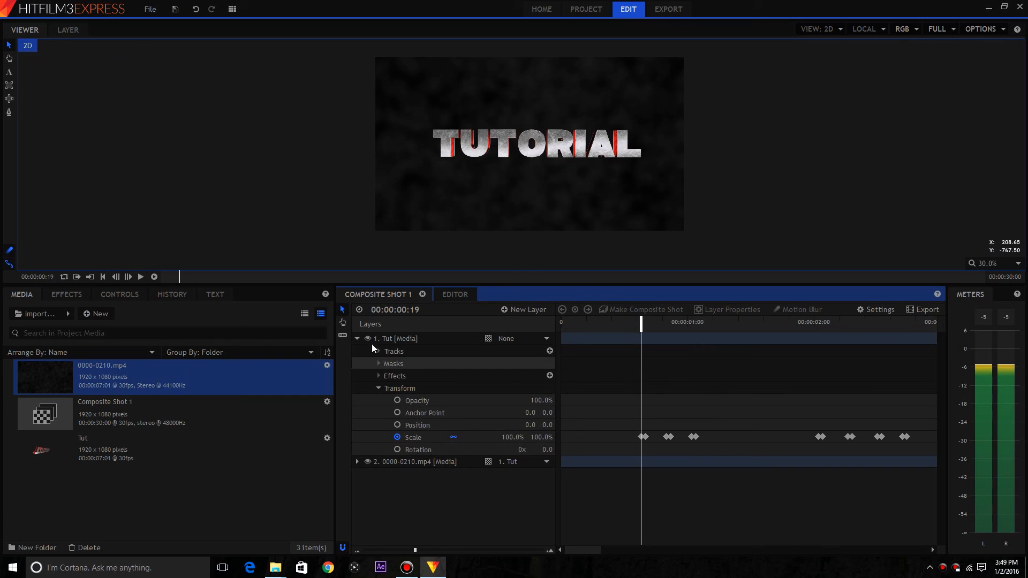
click(357, 338)
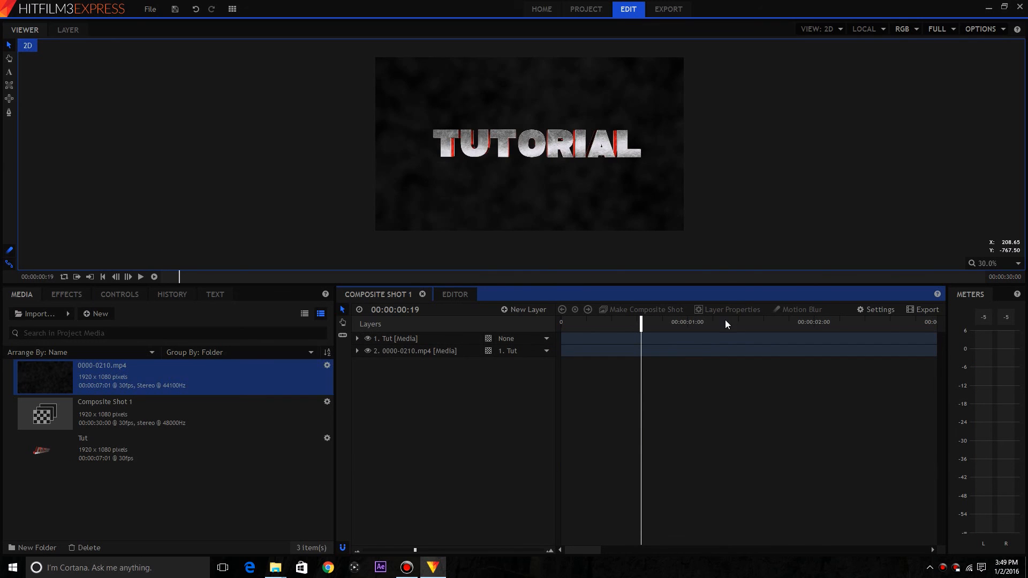
- Play back the composite shot from near the start of the timeline to preview the parented background
drag(645, 327, 569, 327)
click(142, 277)
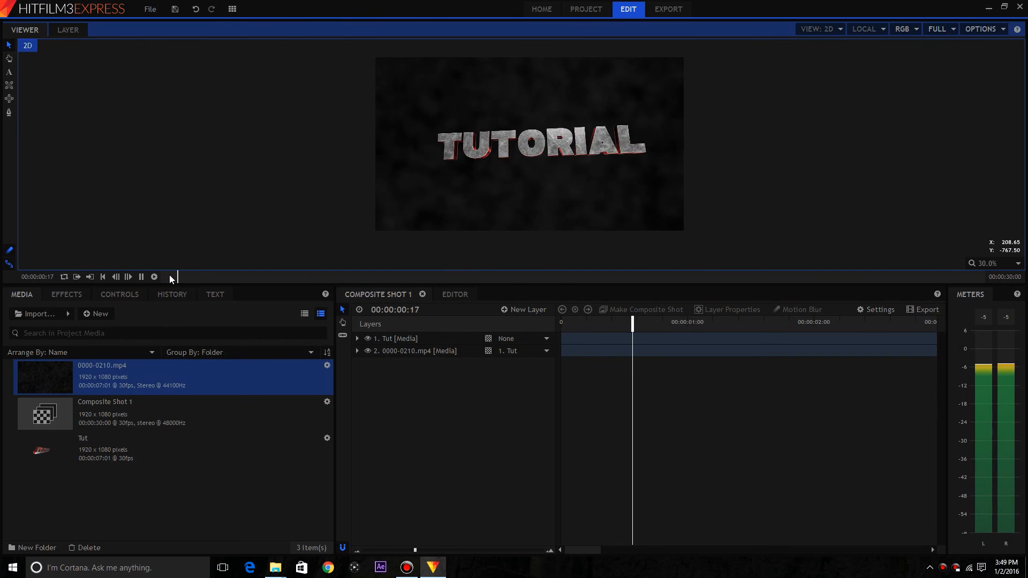